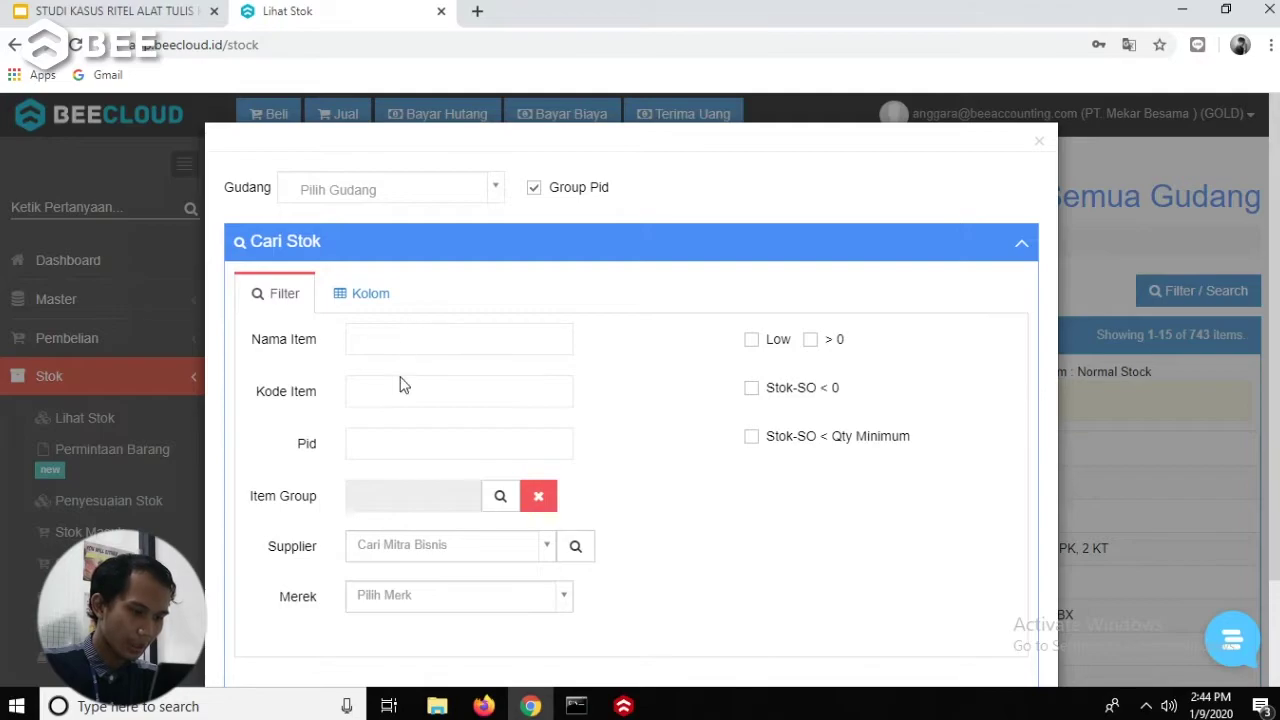
Filter the stock list to the Pena item group and run the search.
scroll(416, 401, "down", 1)
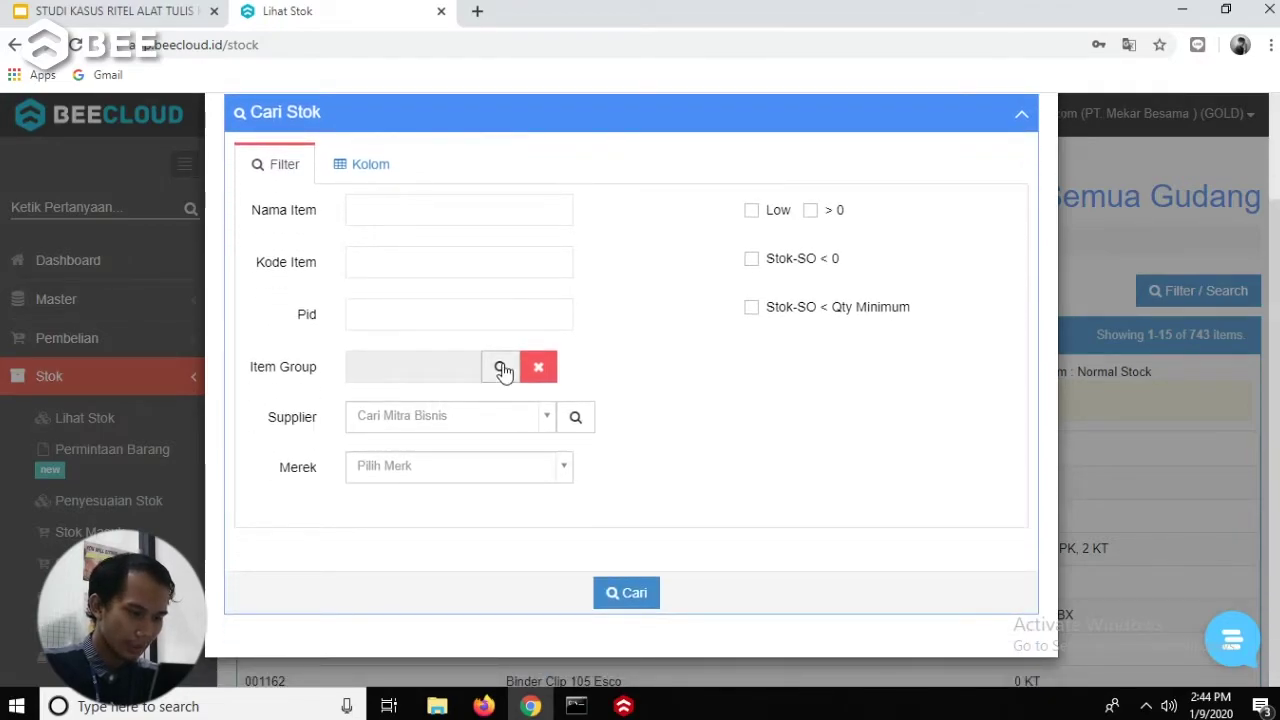
left_click(501, 369)
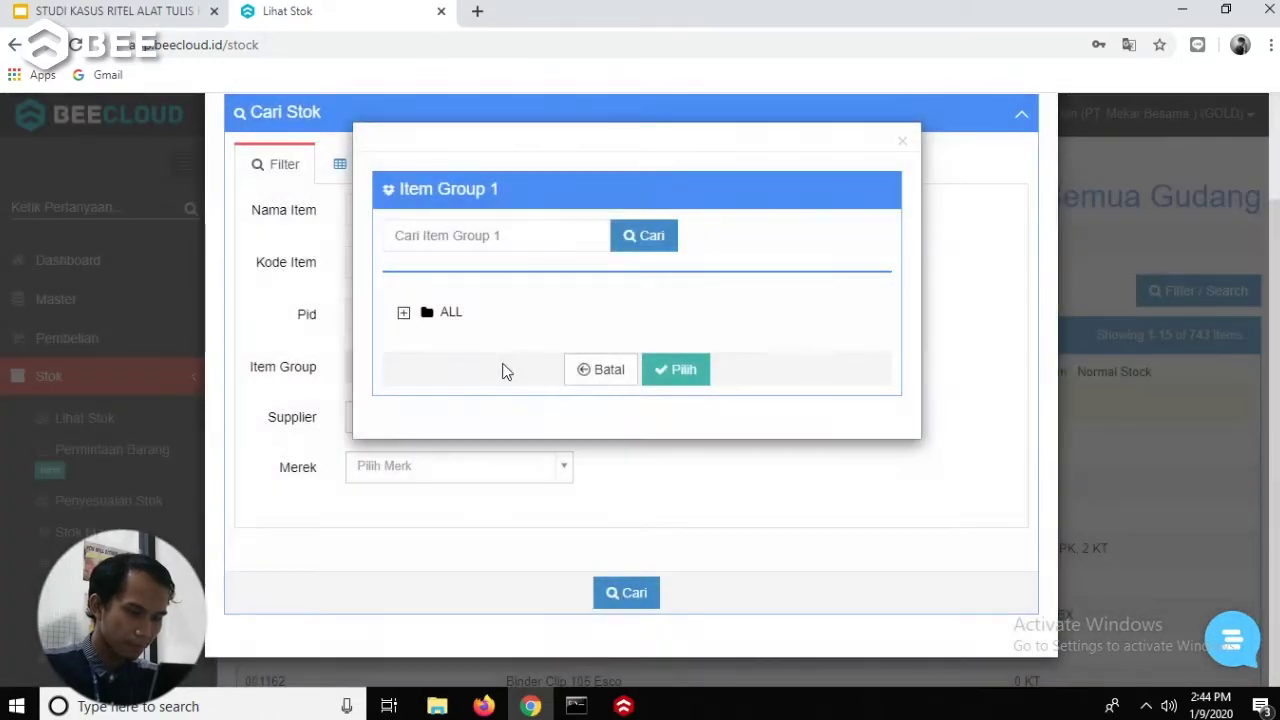
left_click(403, 313)
scroll(632, 370, "down", 4)
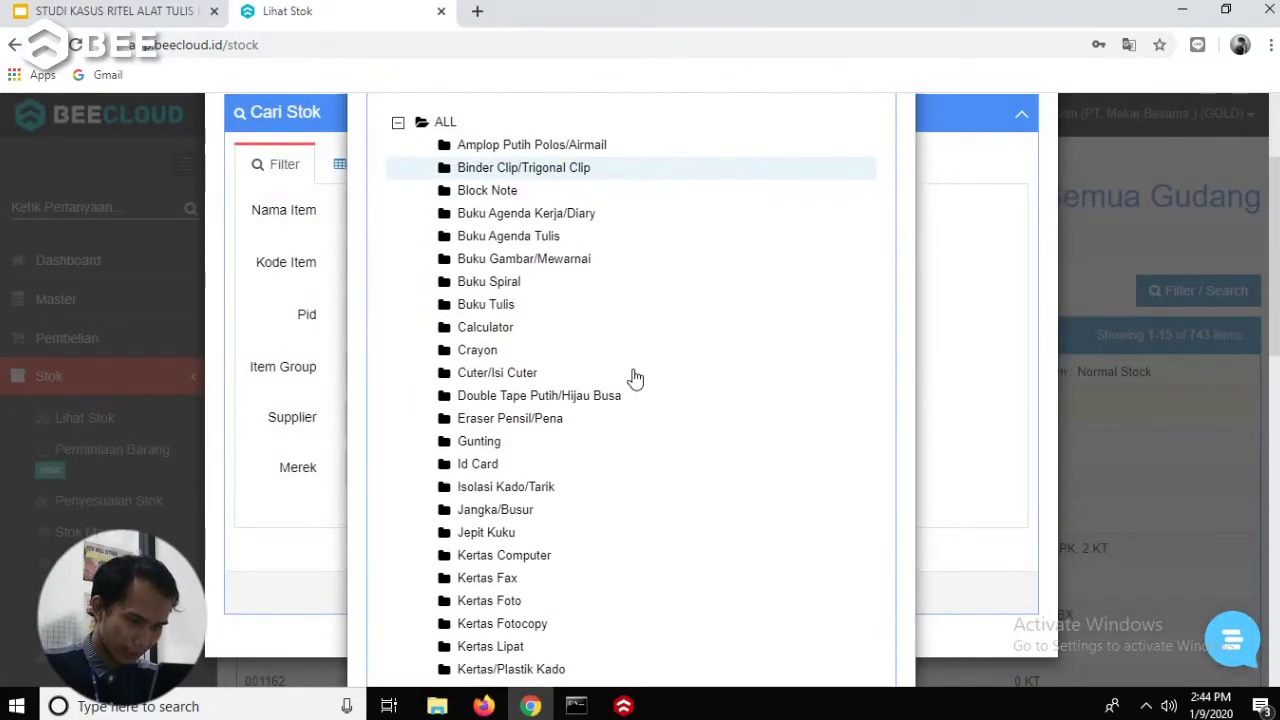
scroll(520, 400, "down", 8)
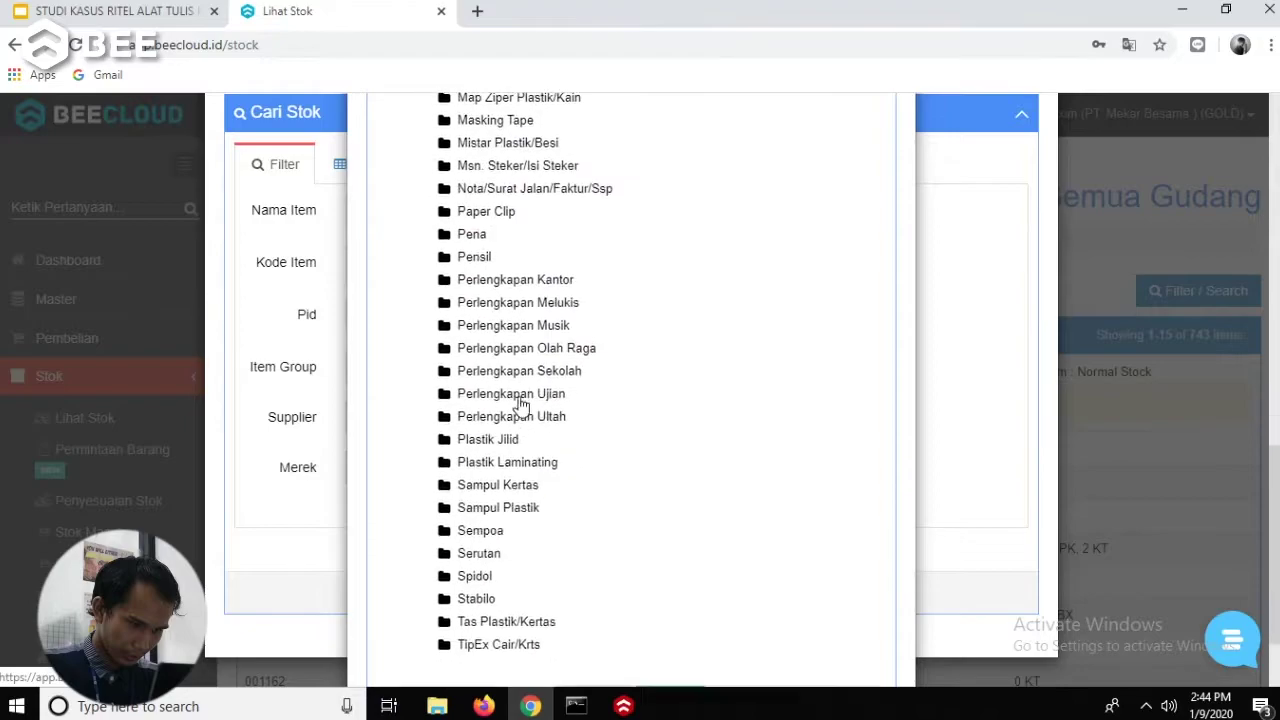
scroll(520, 403, "up", 3)
left_click(517, 405)
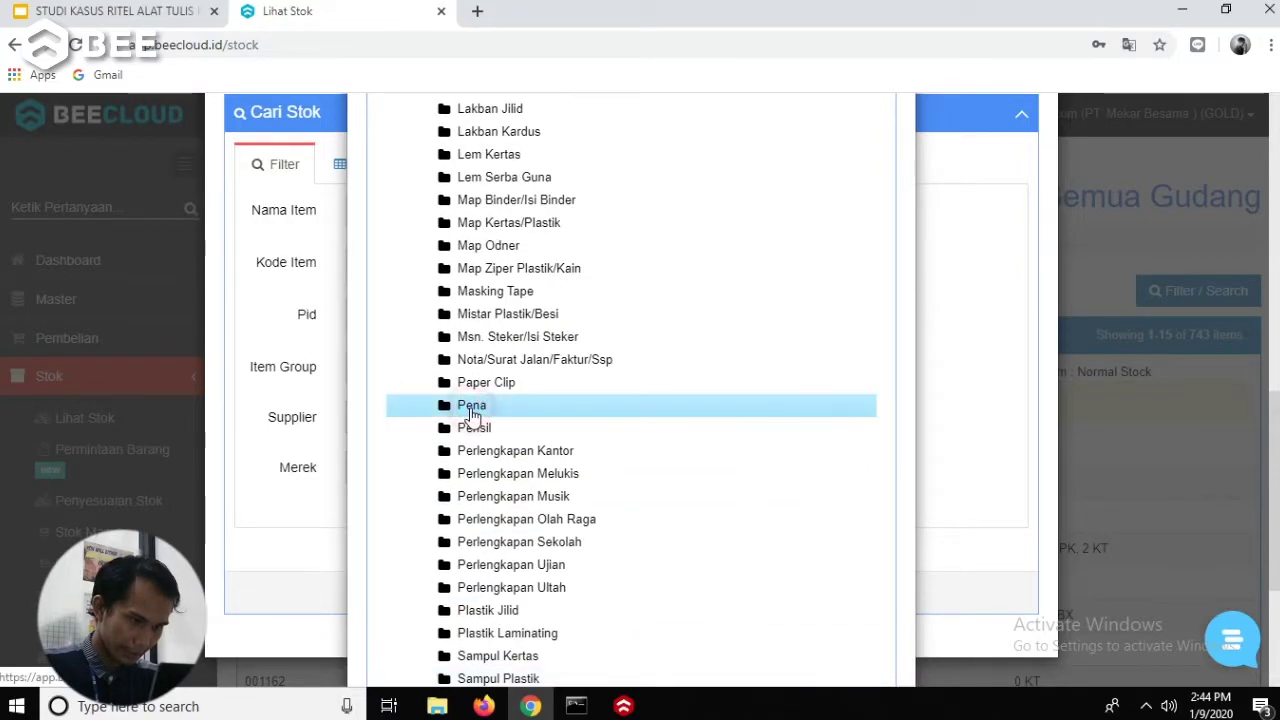
scroll(796, 513, "down", 3)
left_click(675, 587)
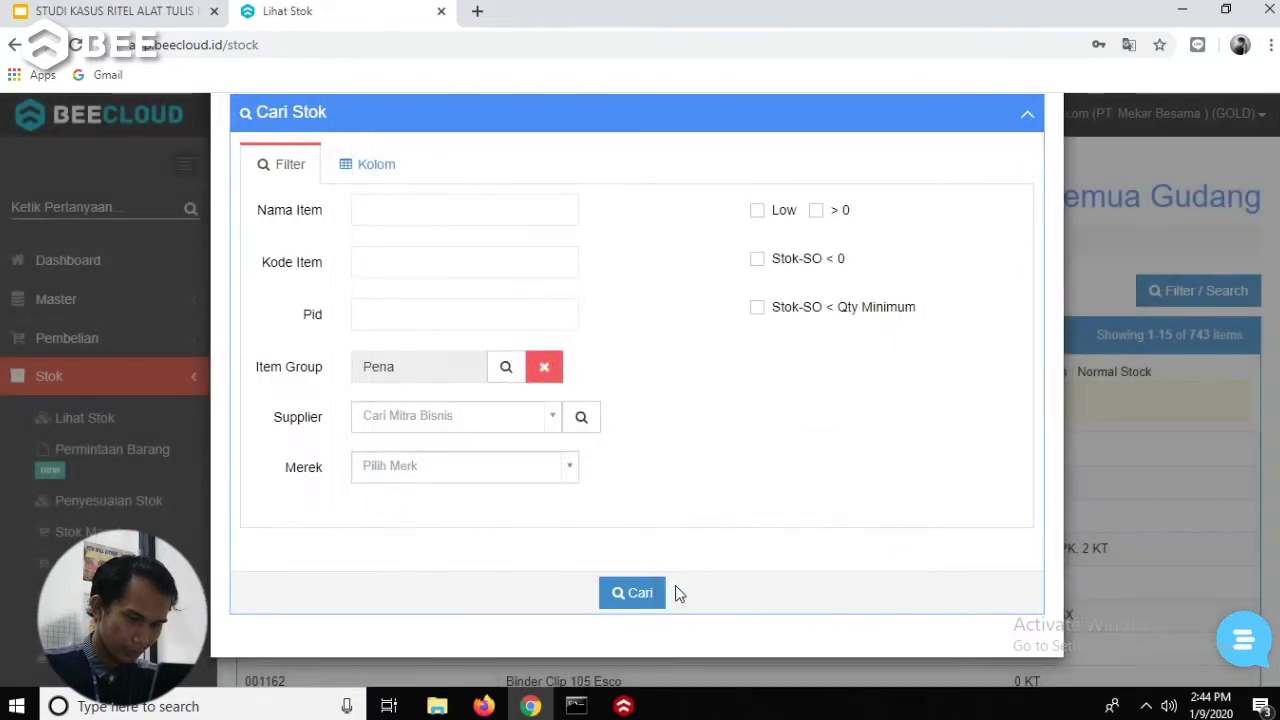
left_click(627, 592)
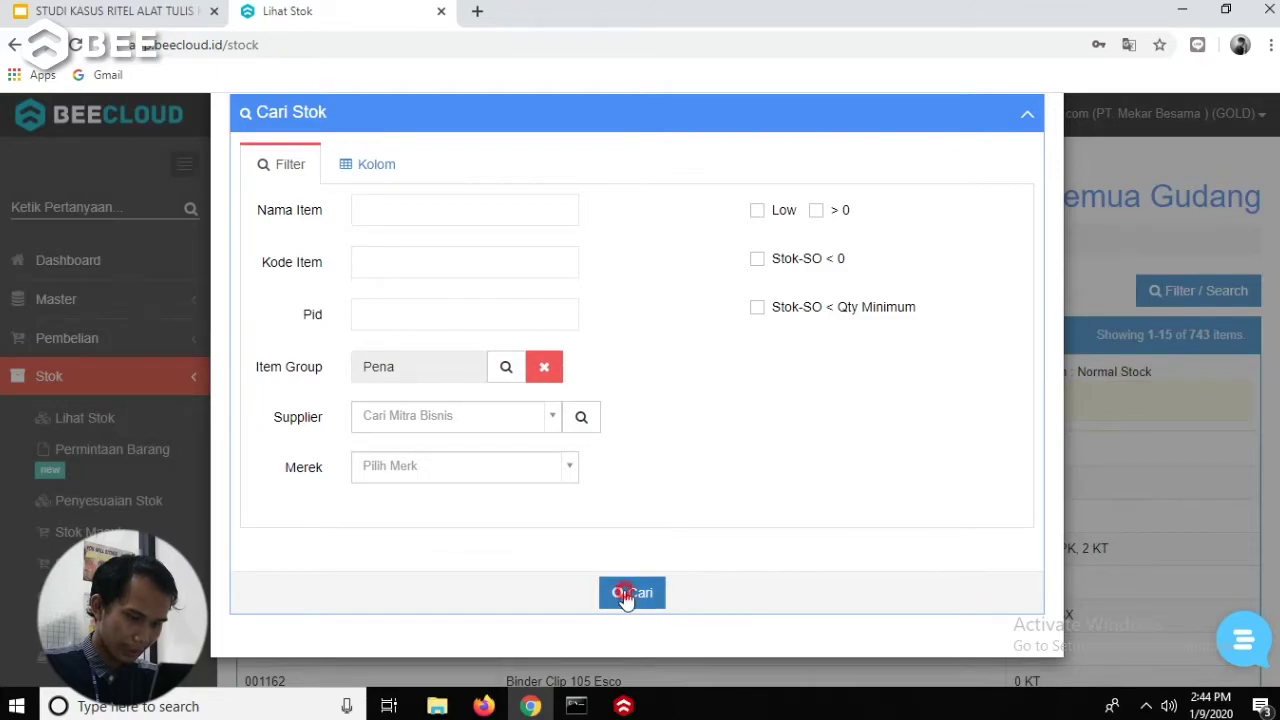
Confirm Standard Pena R8 shows 0 KT, comparing against the case-study slides.
scroll(625, 482, "down", 5)
scroll(616, 374, "up", 4)
scroll(616, 374, "down", 2)
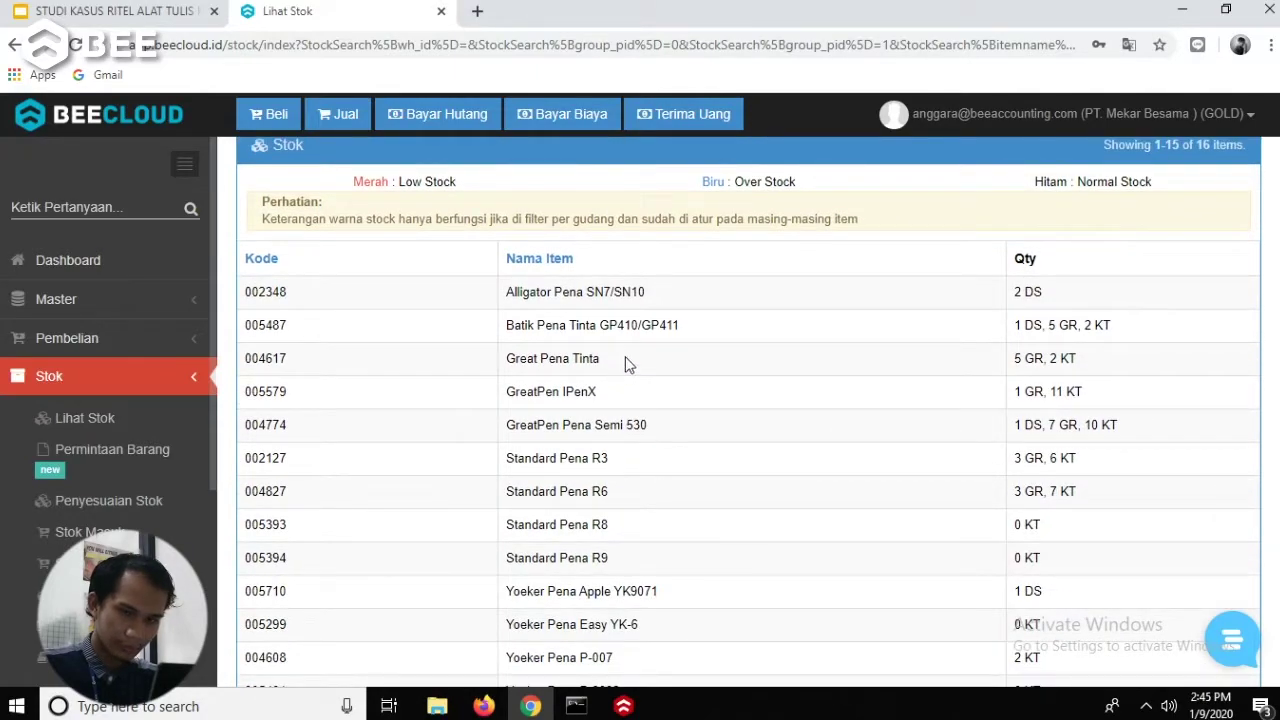
scroll(626, 356, "down", 2)
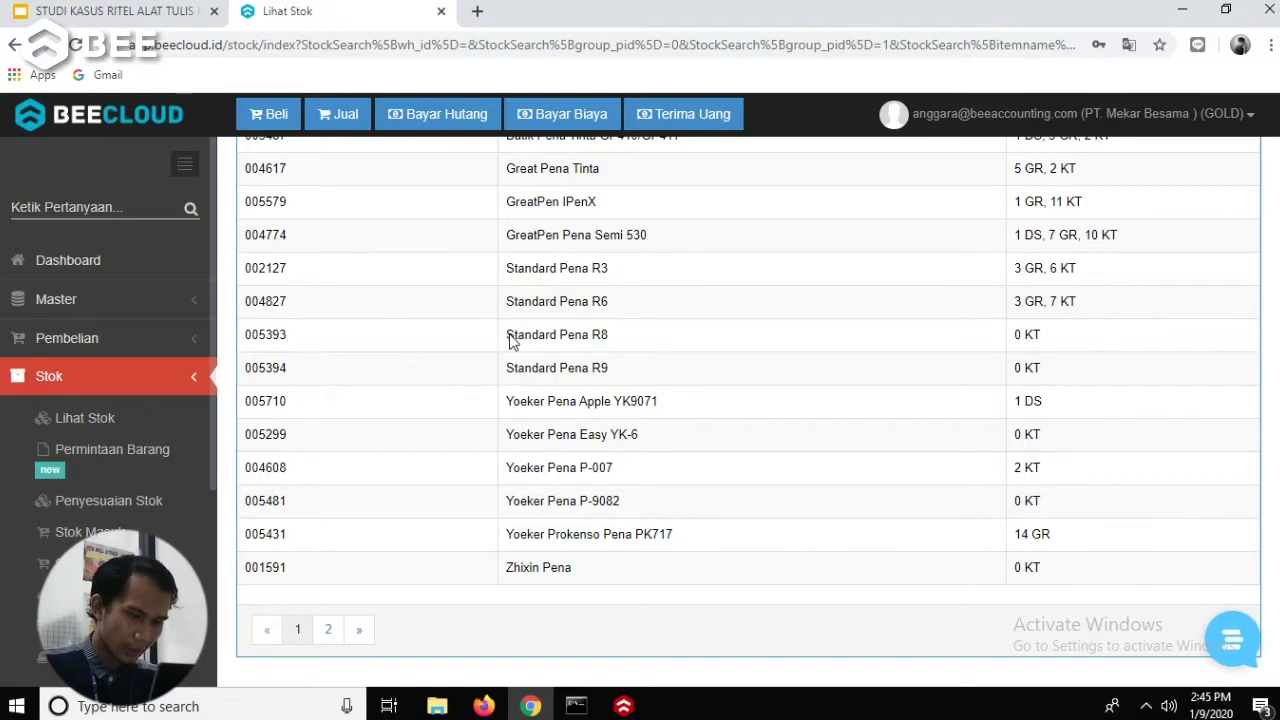
double_click(1015, 336)
left_click(1020, 338)
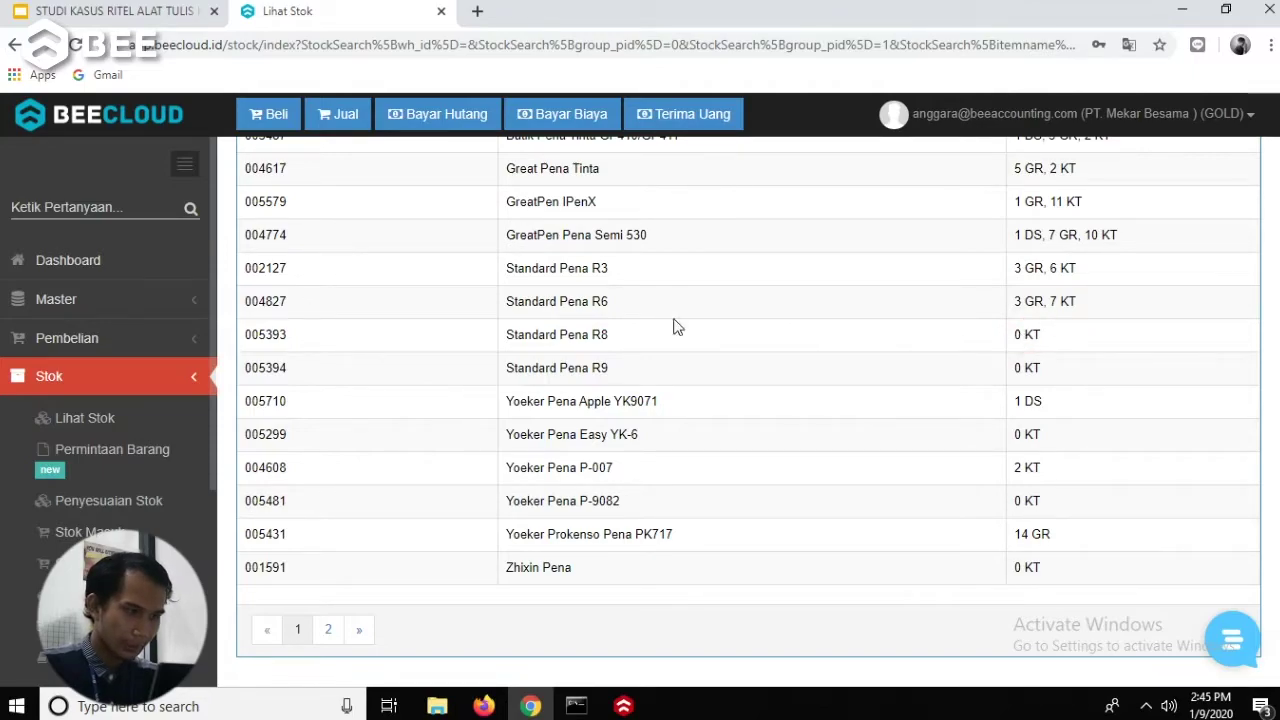
left_click(110, 11)
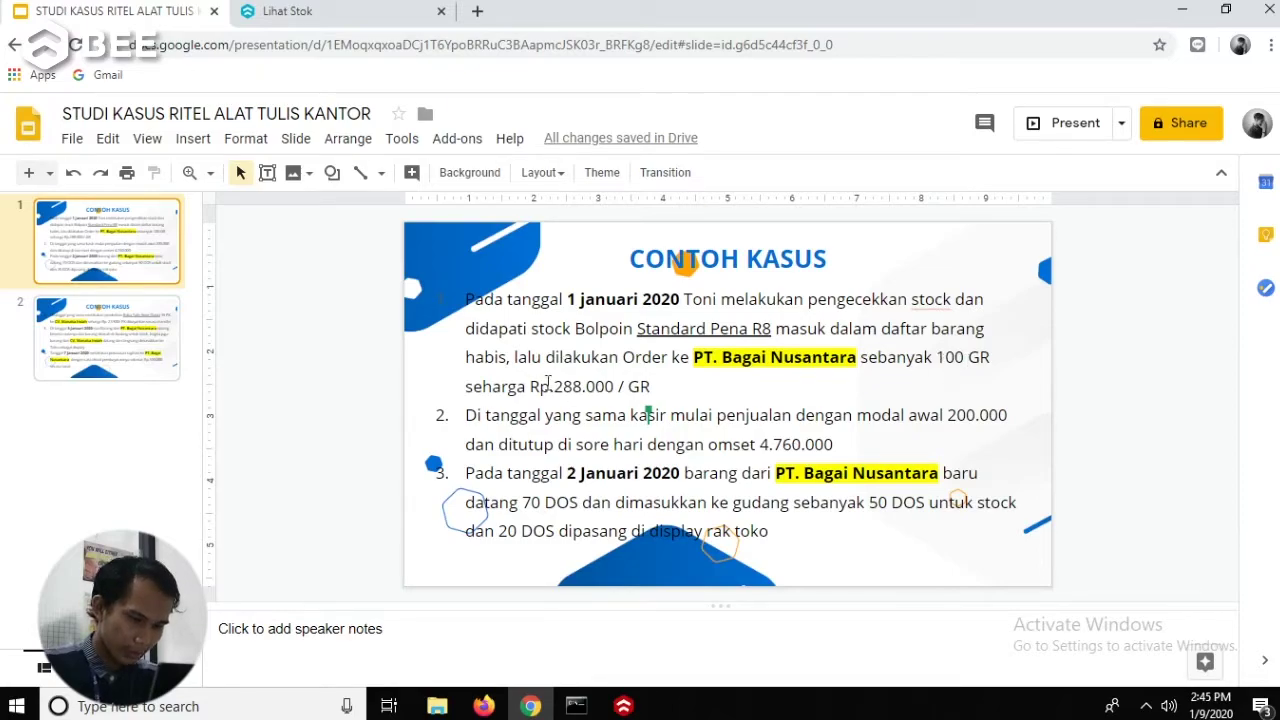
left_click(287, 11)
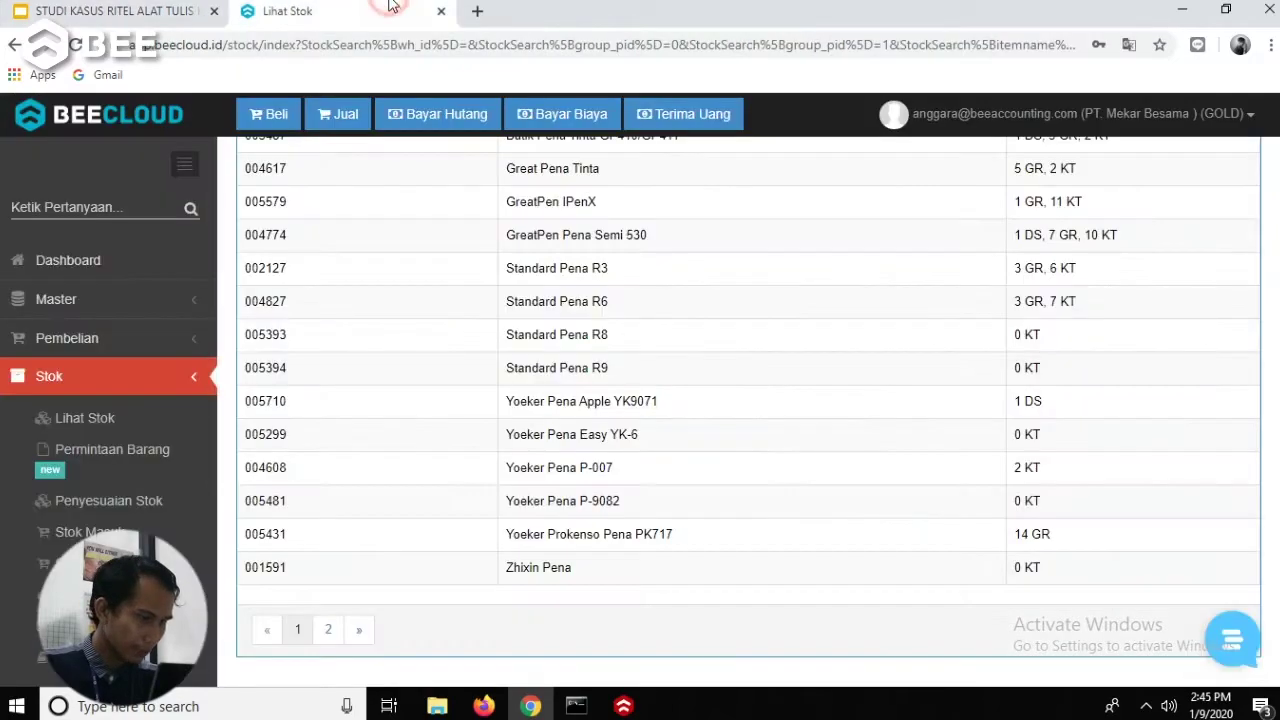
Go to the purchase order list and start a new purchase order.
left_click(66, 385)
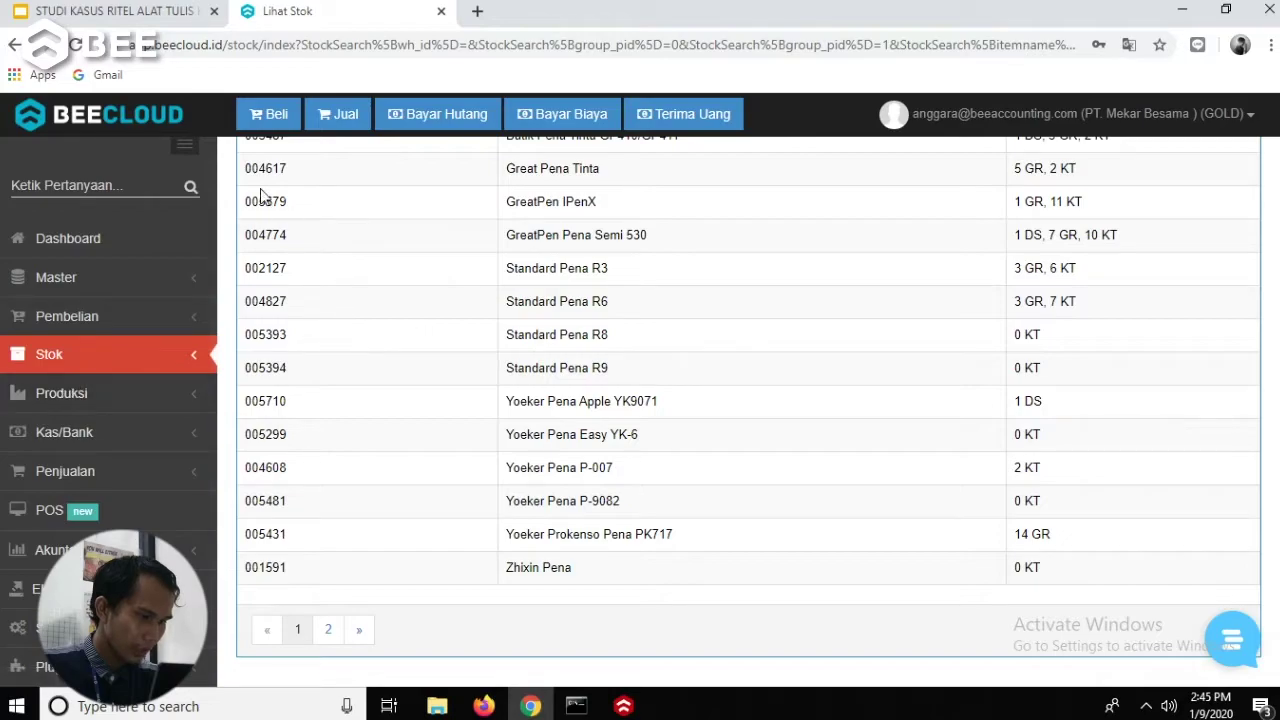
left_click(162, 322)
left_click(109, 251)
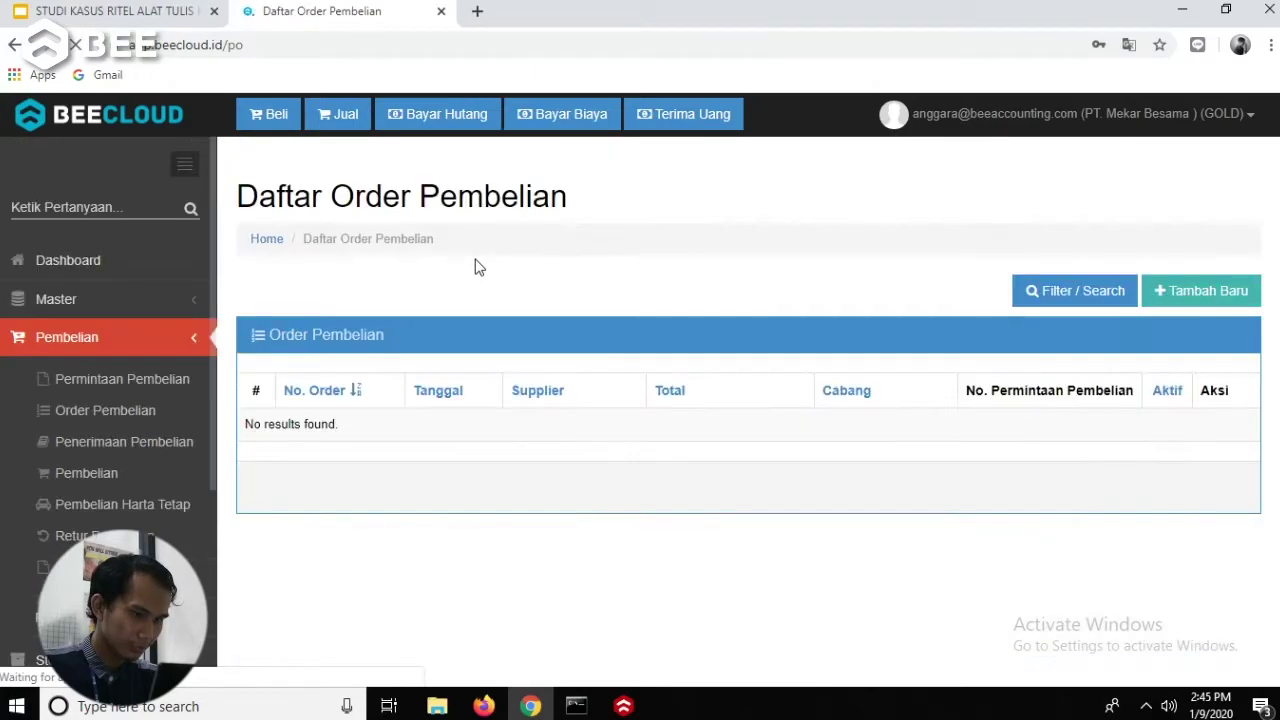
left_click(1196, 290)
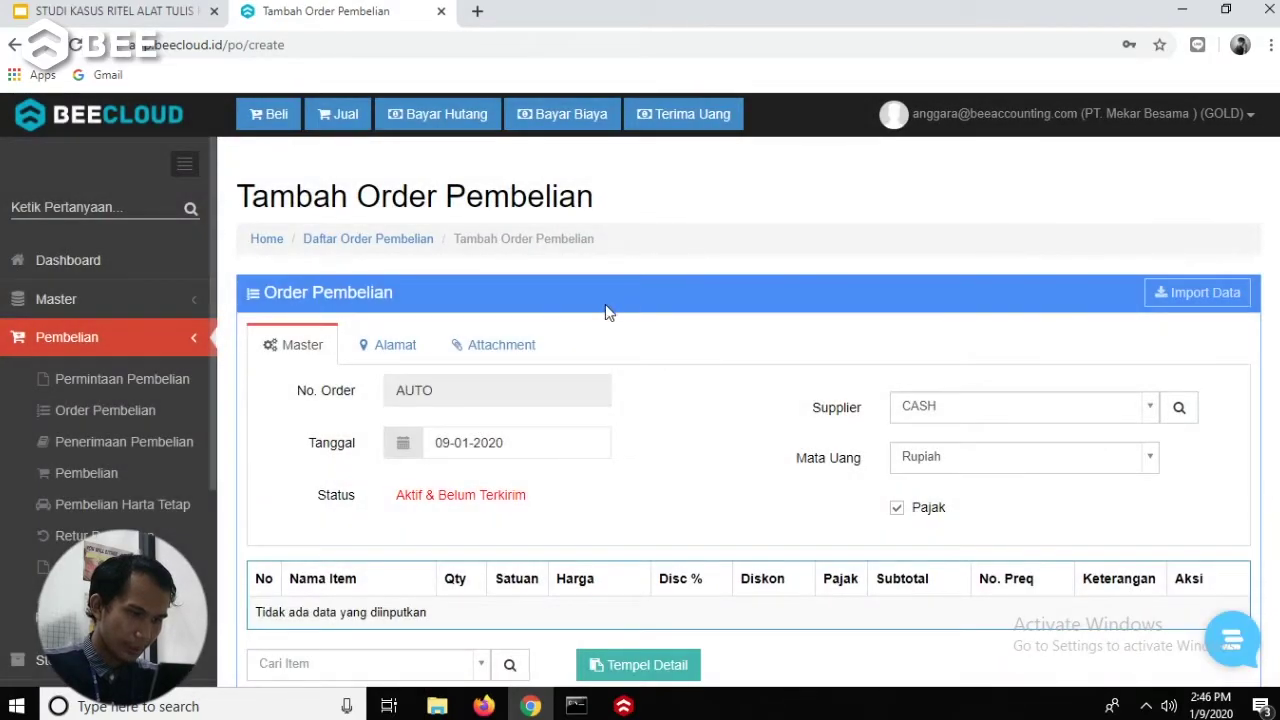
Date the order 01-01-2020 and set PT. Bagai Nusantara as supplier.
scroll(605, 304, "down", 3)
scroll(645, 311, "up", 2)
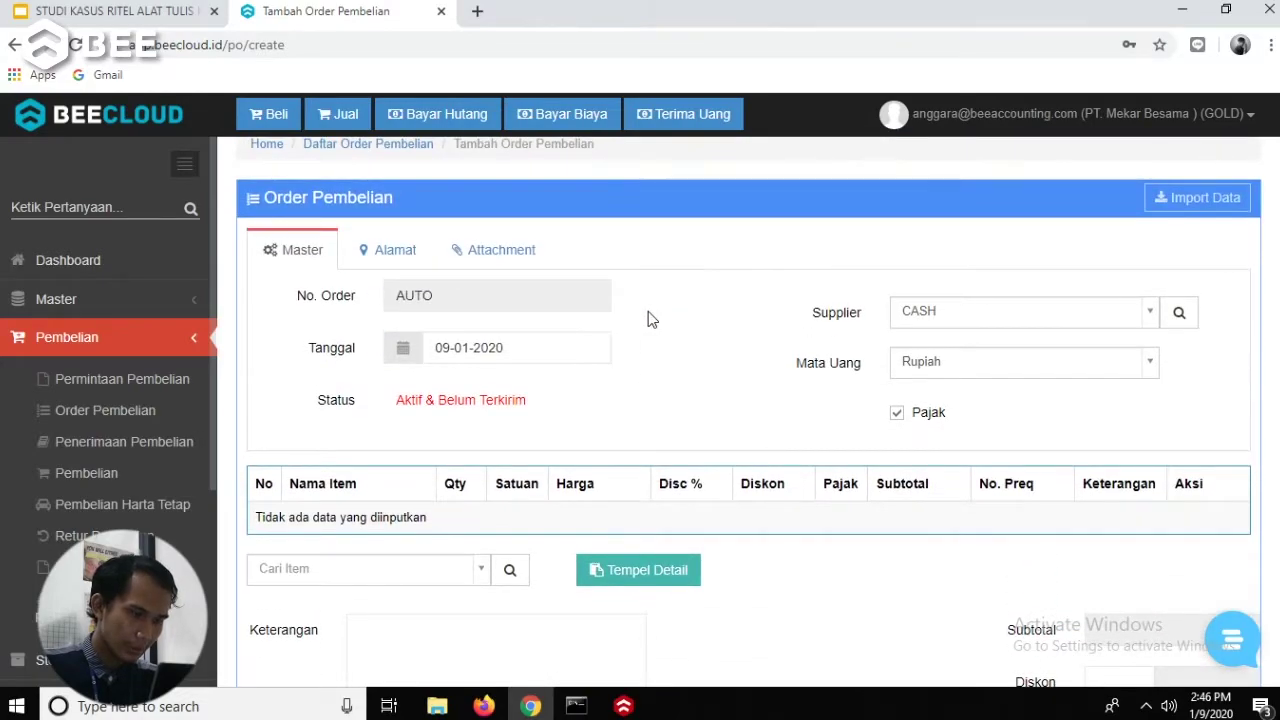
scroll(648, 318, "up", 1)
scroll(648, 318, "down", 1)
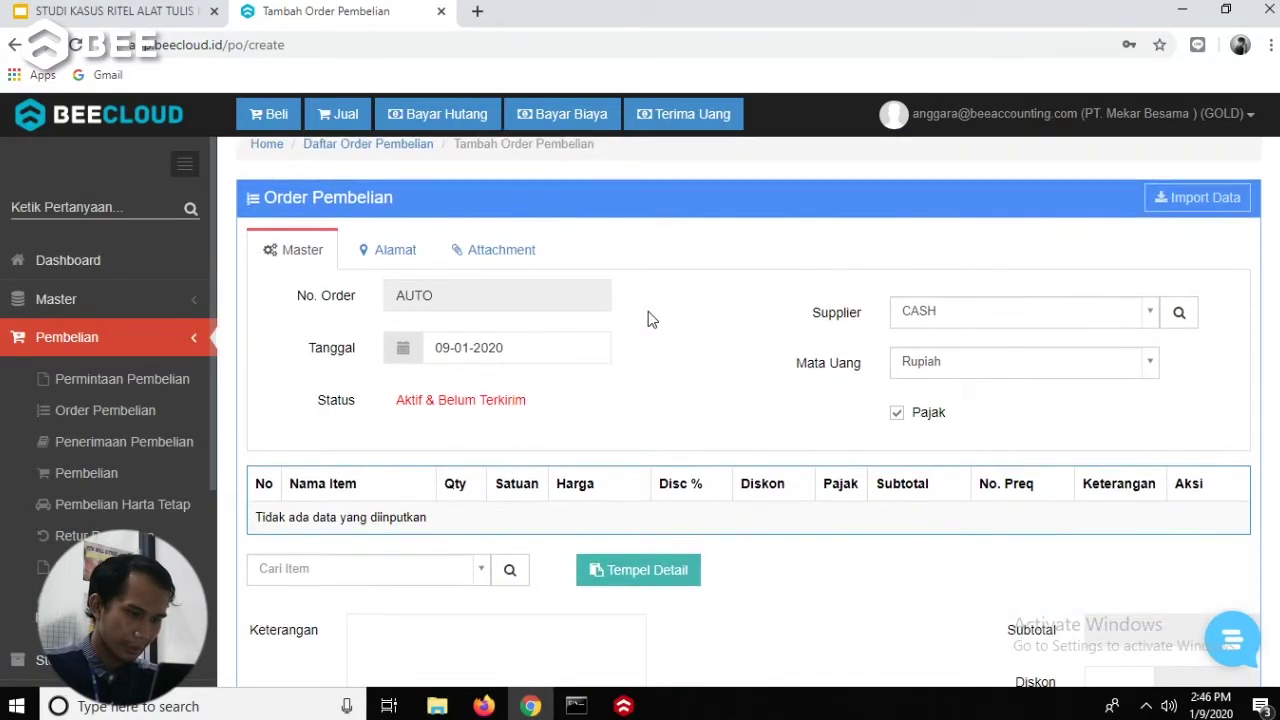
left_click(560, 341)
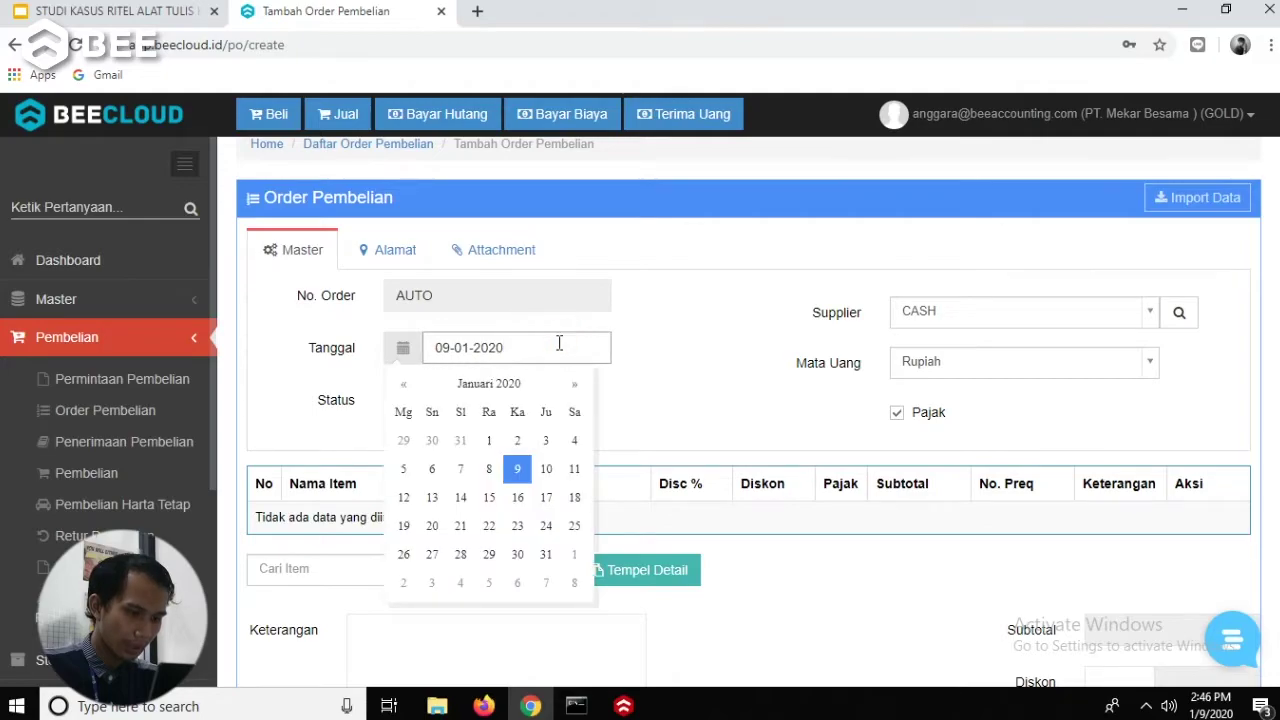
left_click(486, 440)
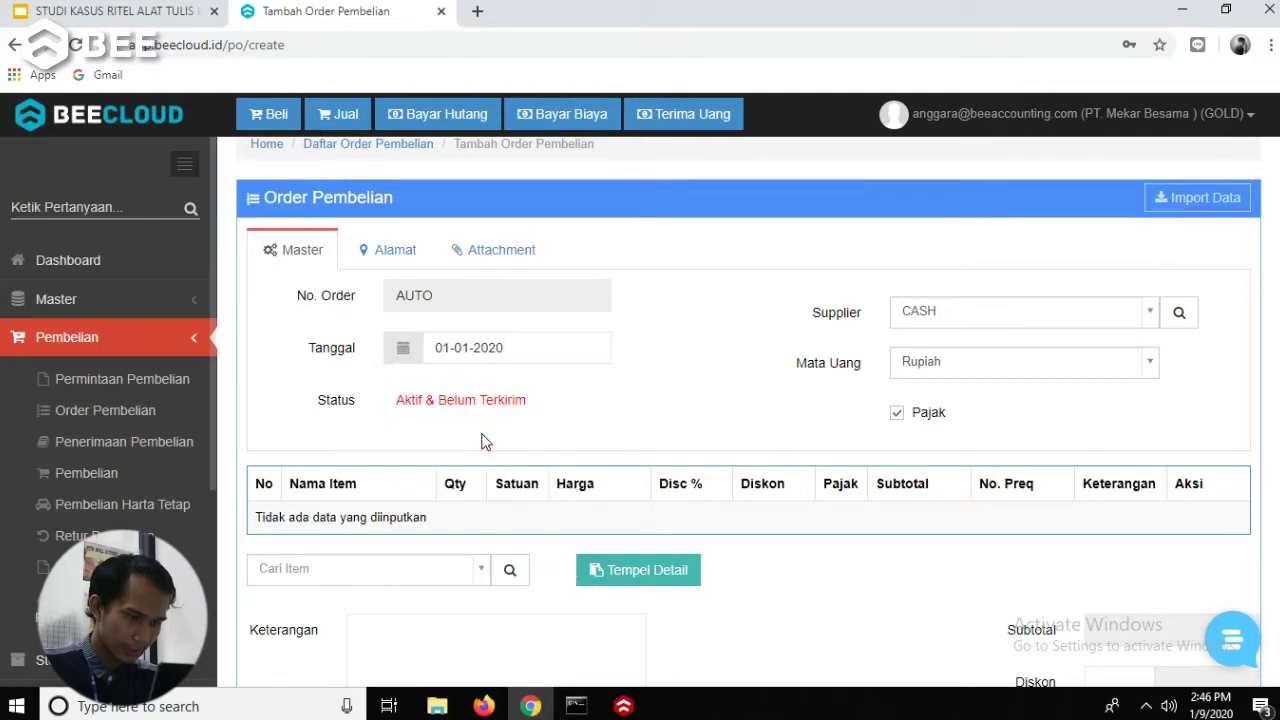
left_click(982, 316)
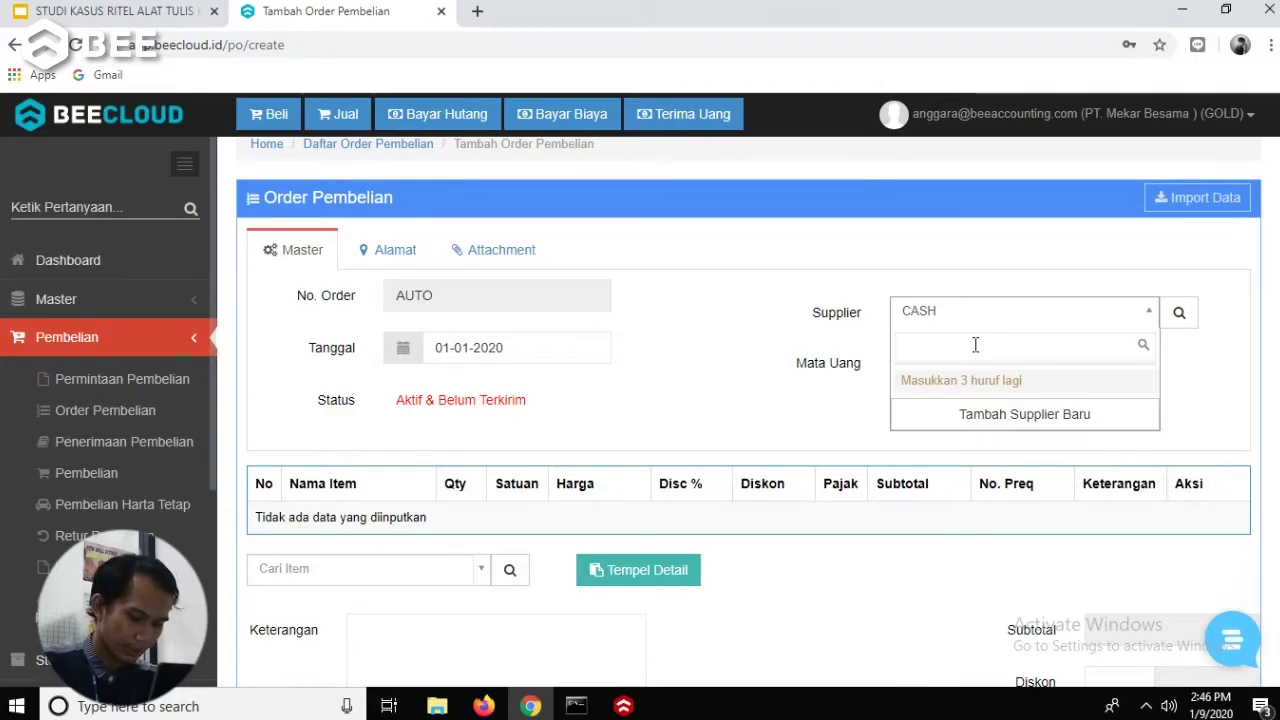
type("Bagai")
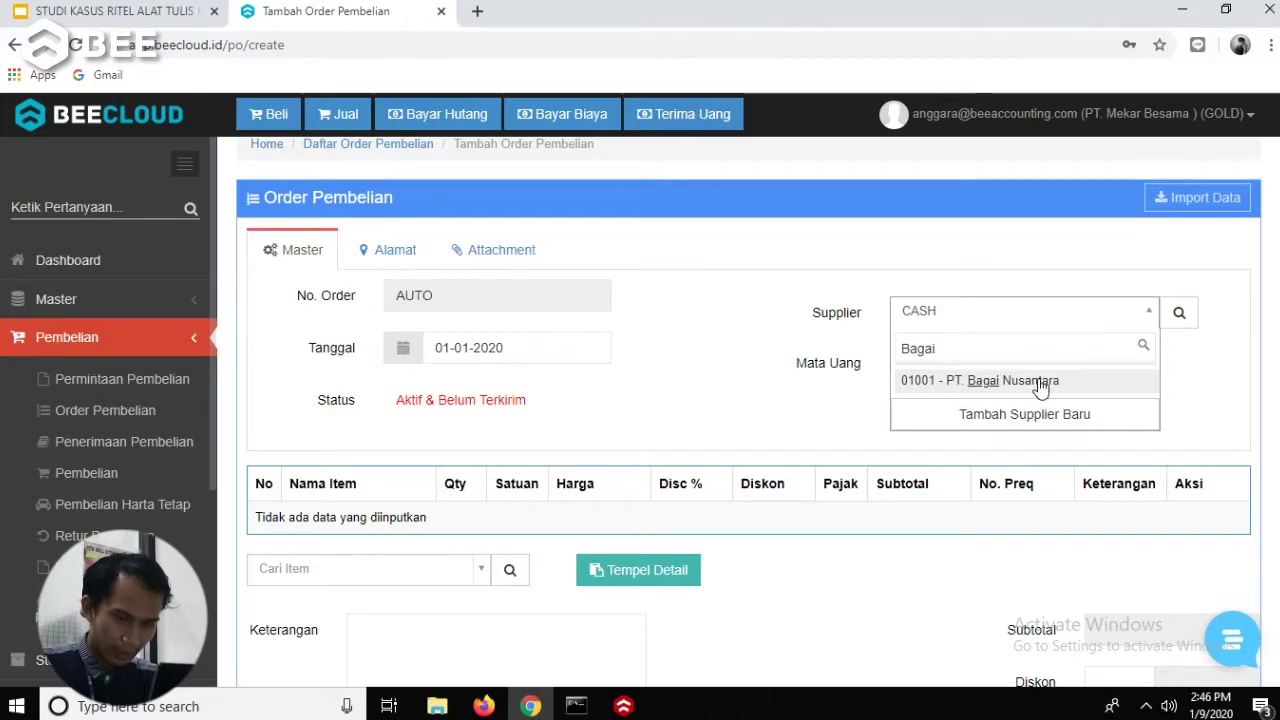
left_click(1038, 380)
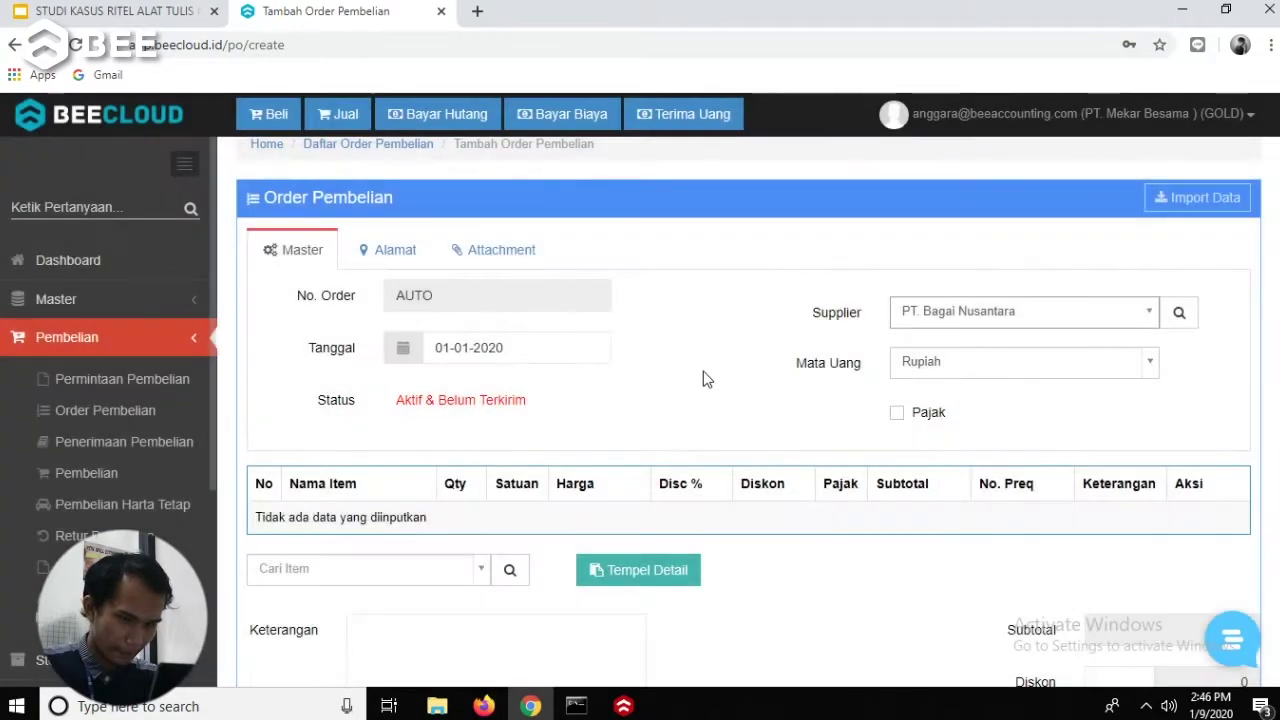
scroll(451, 386, "down", 1)
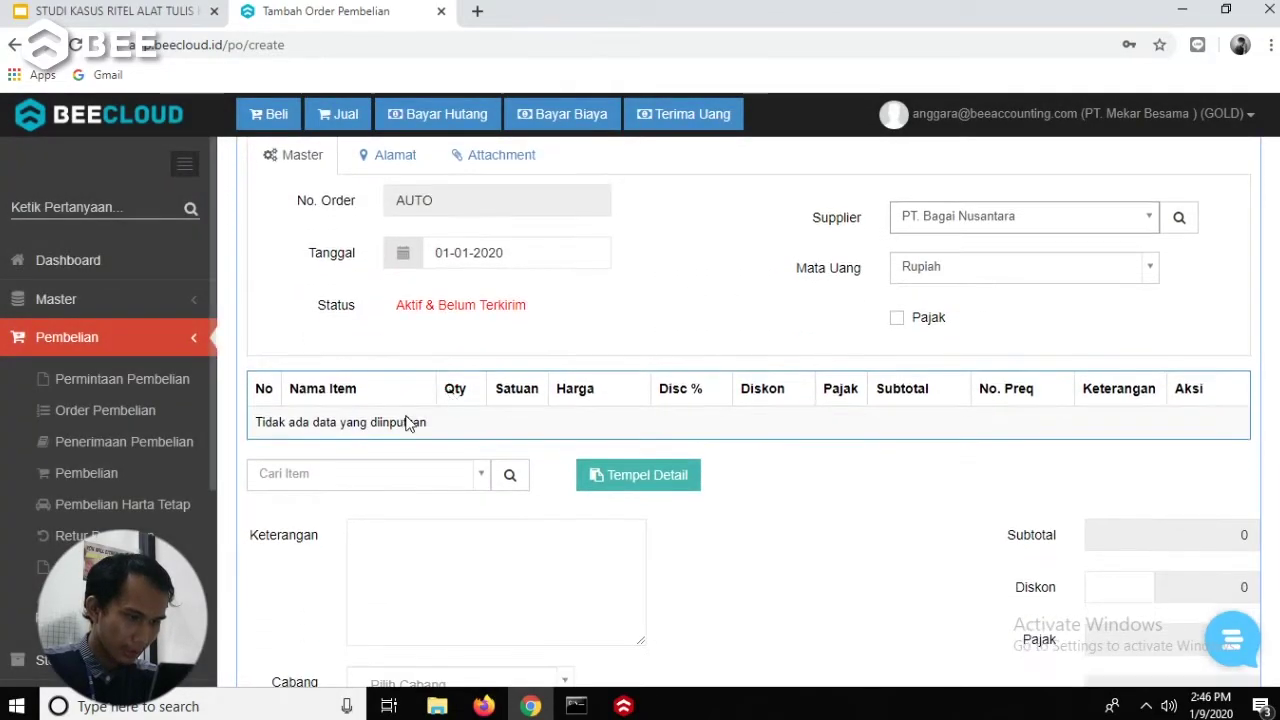
left_click(311, 475)
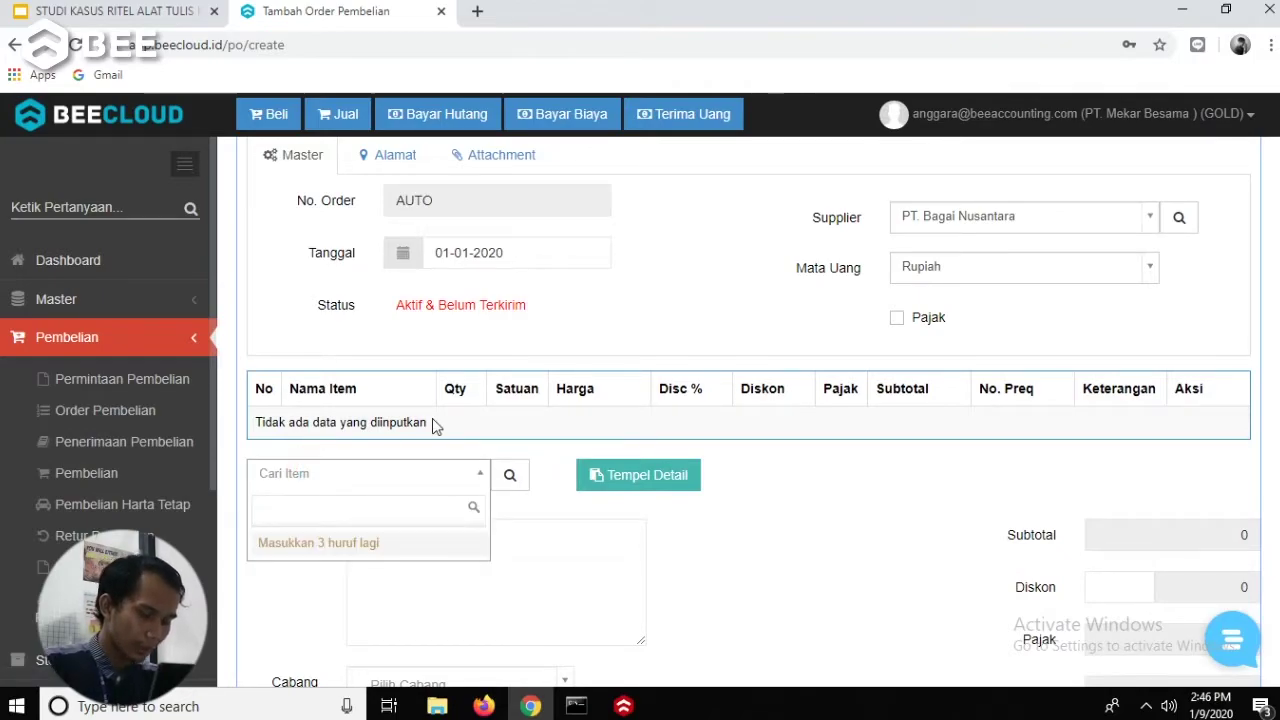
Search for 'Standard Pena R8' and add it as an order line.
type("Stam")
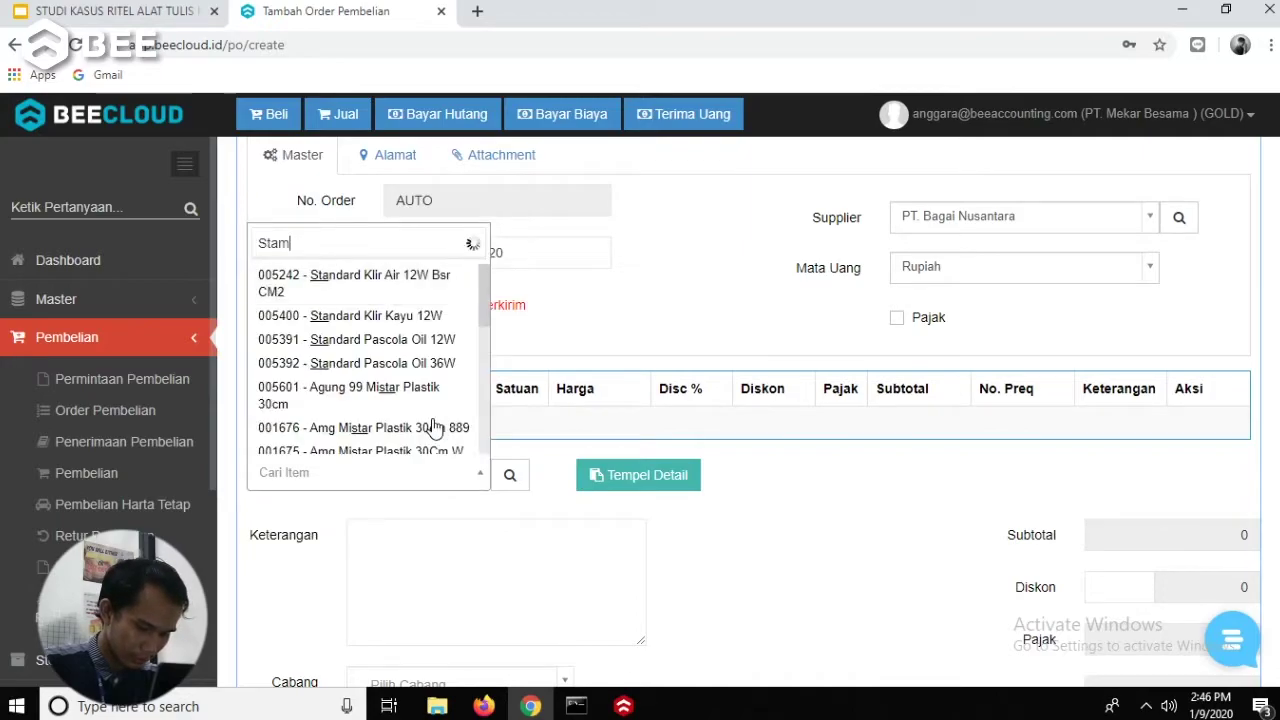
key("BackSpace")
type("ndard")
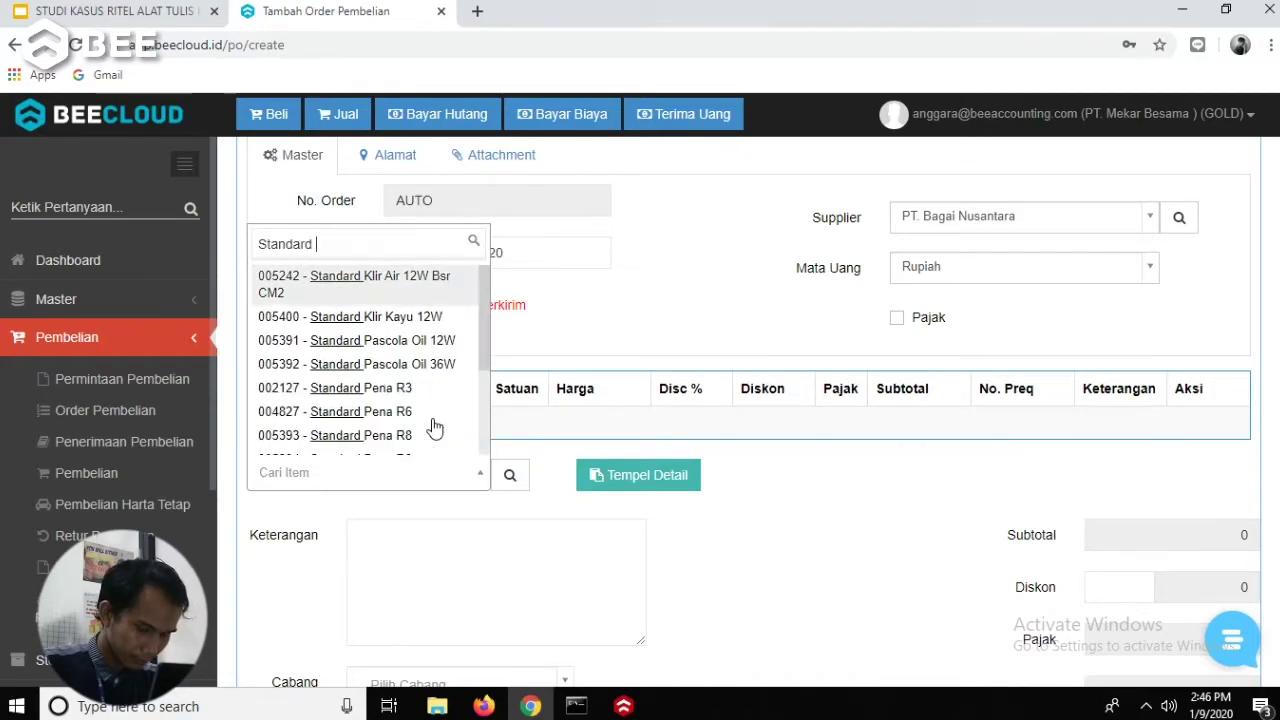
type(" R")
key("BackSpace")
type("Pena")
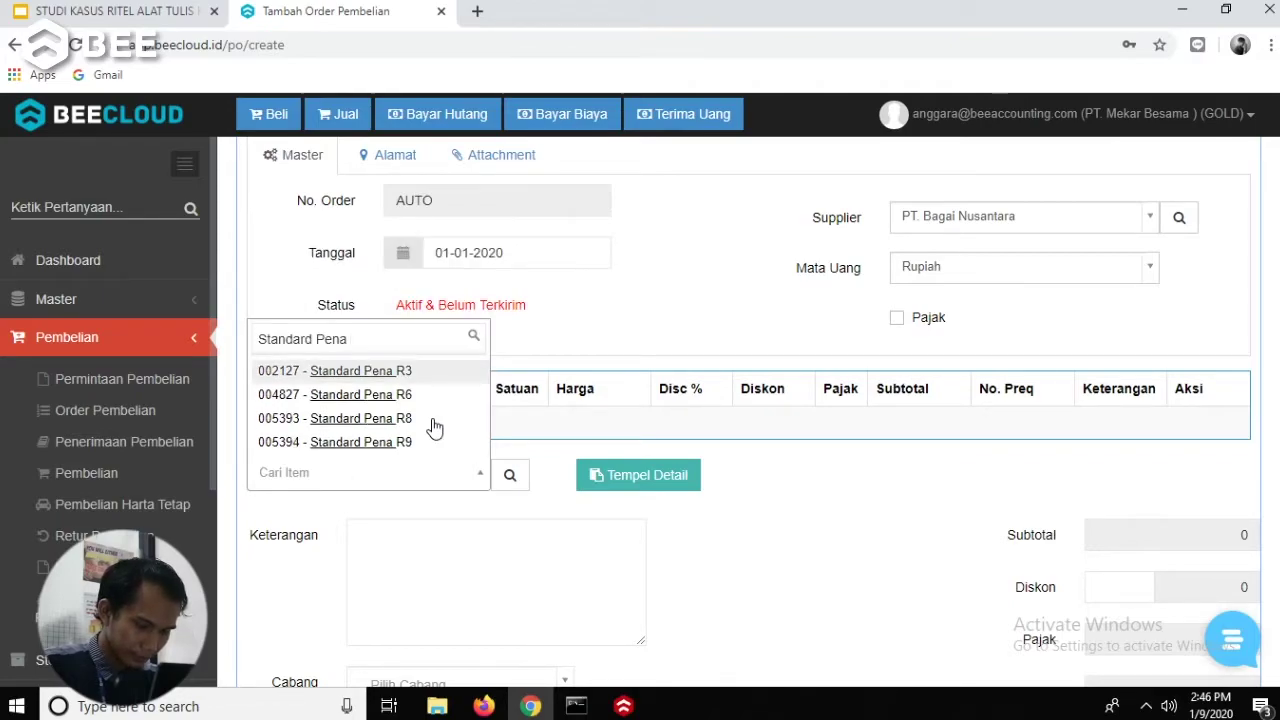
type(" R8")
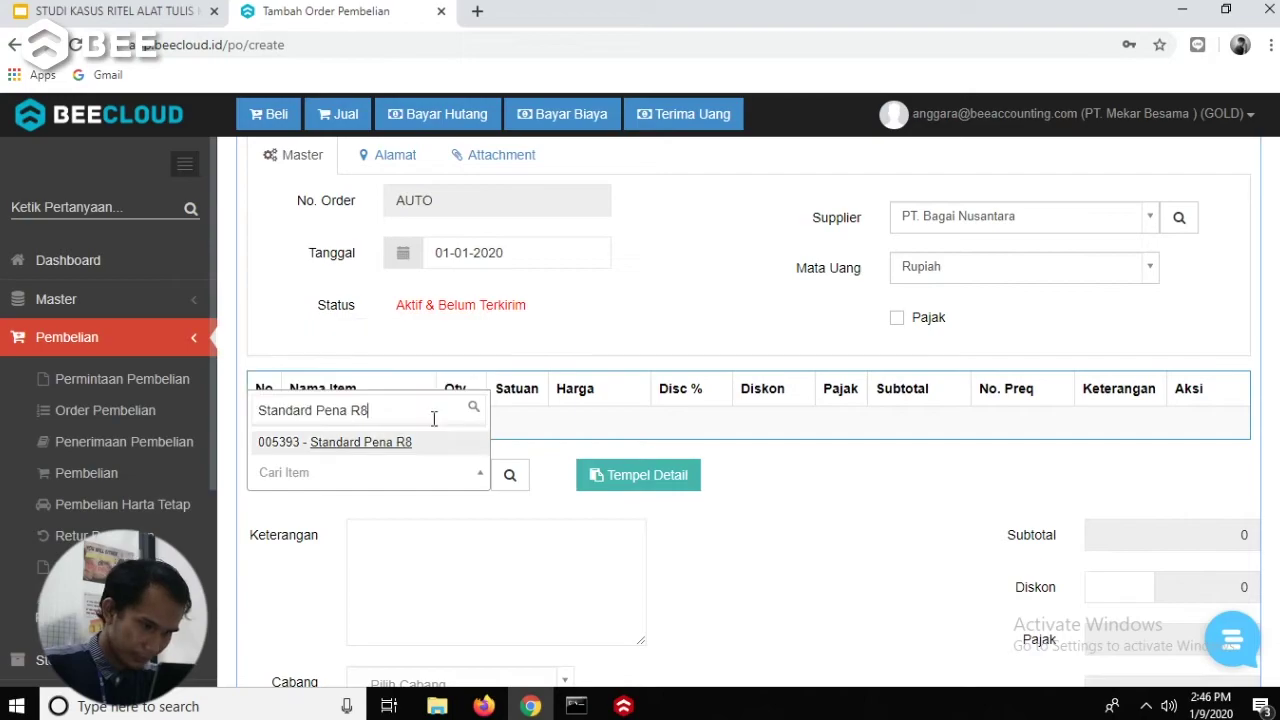
left_click(423, 446)
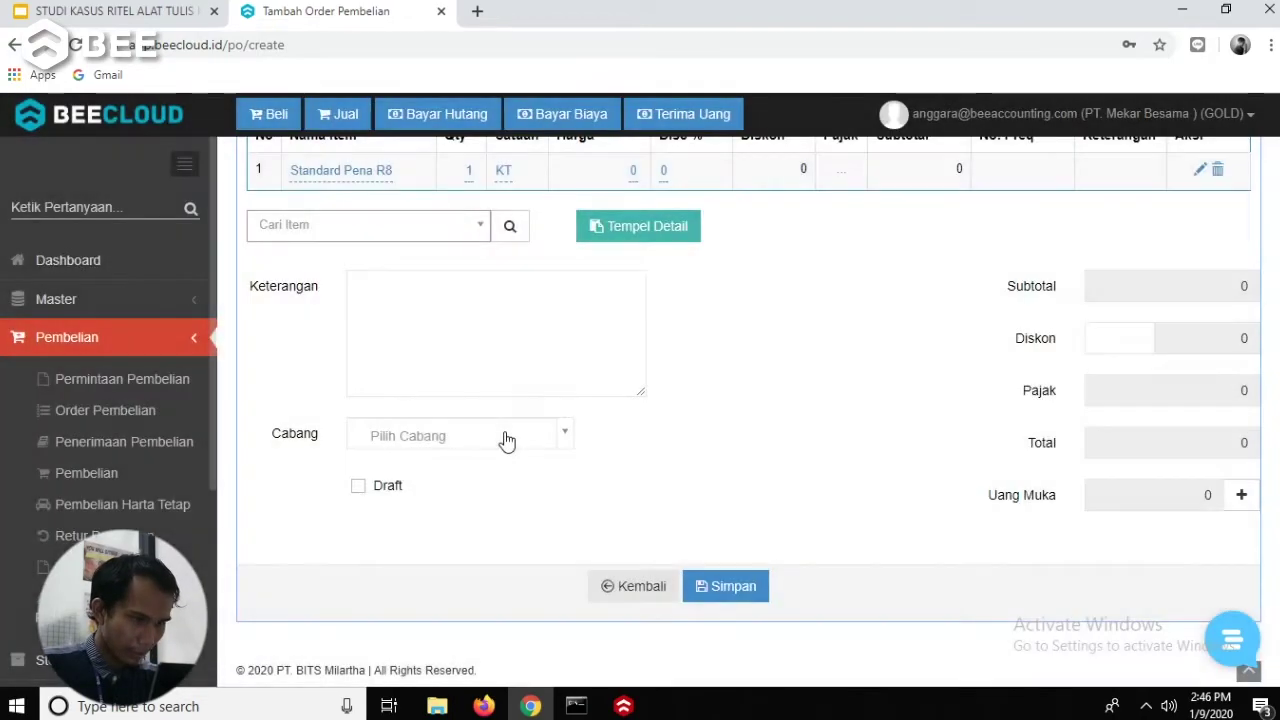
Check the case-study slides for the order details, then return to the form.
scroll(503, 437, "up", 1)
scroll(507, 441, "up", 3)
scroll(507, 441, "down", 2)
key("ctrl+Tab")
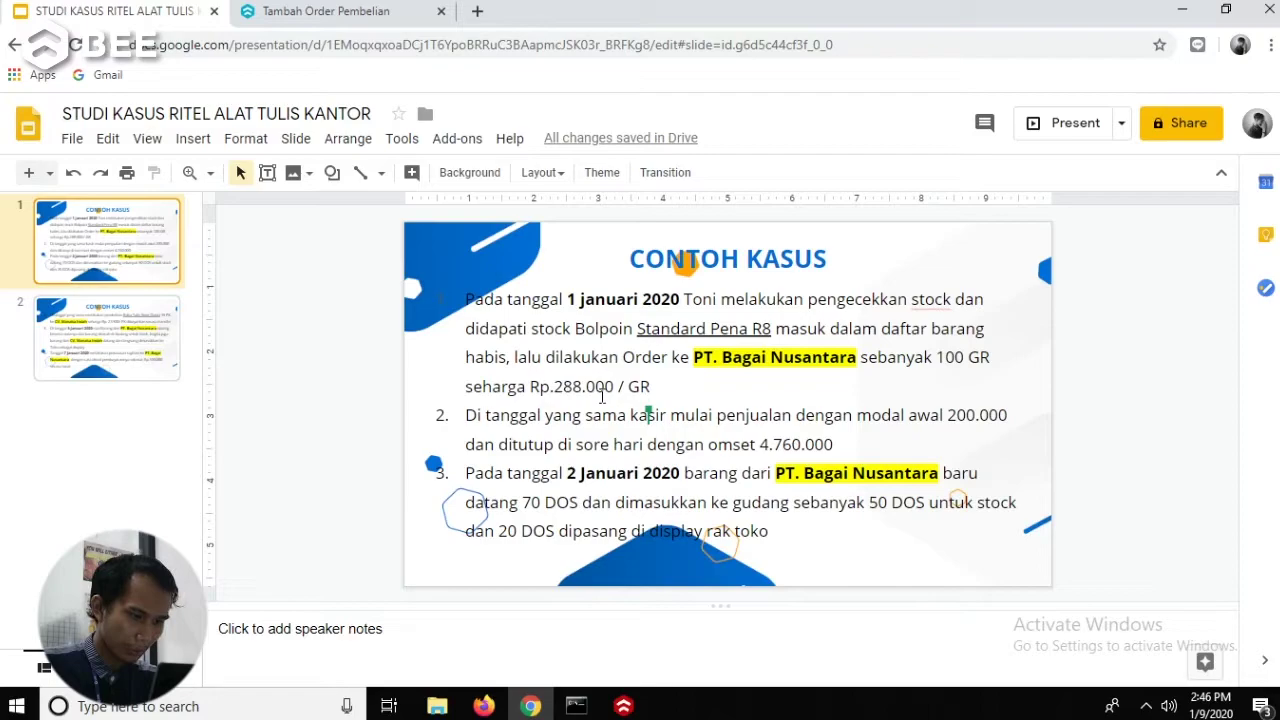
left_click(290, 10)
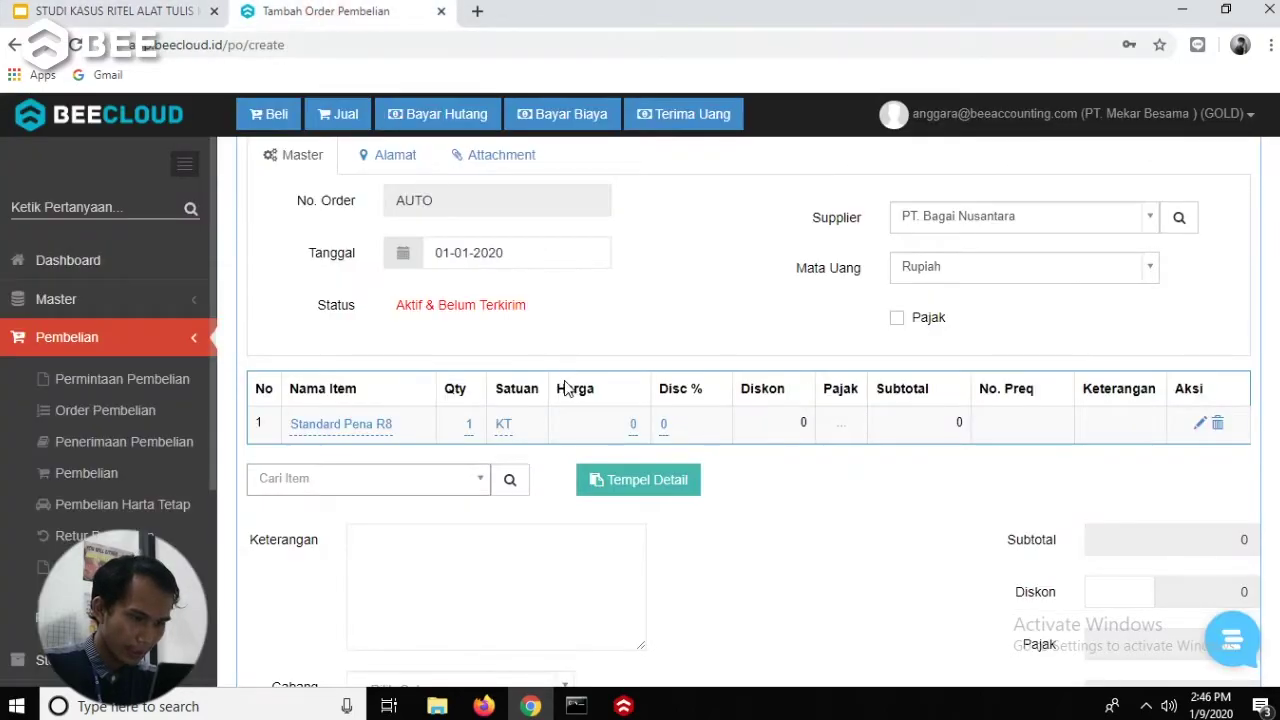
Set the Standard Pena R8 line to quantity 100, unit GR, price 288,000.
left_click(470, 423)
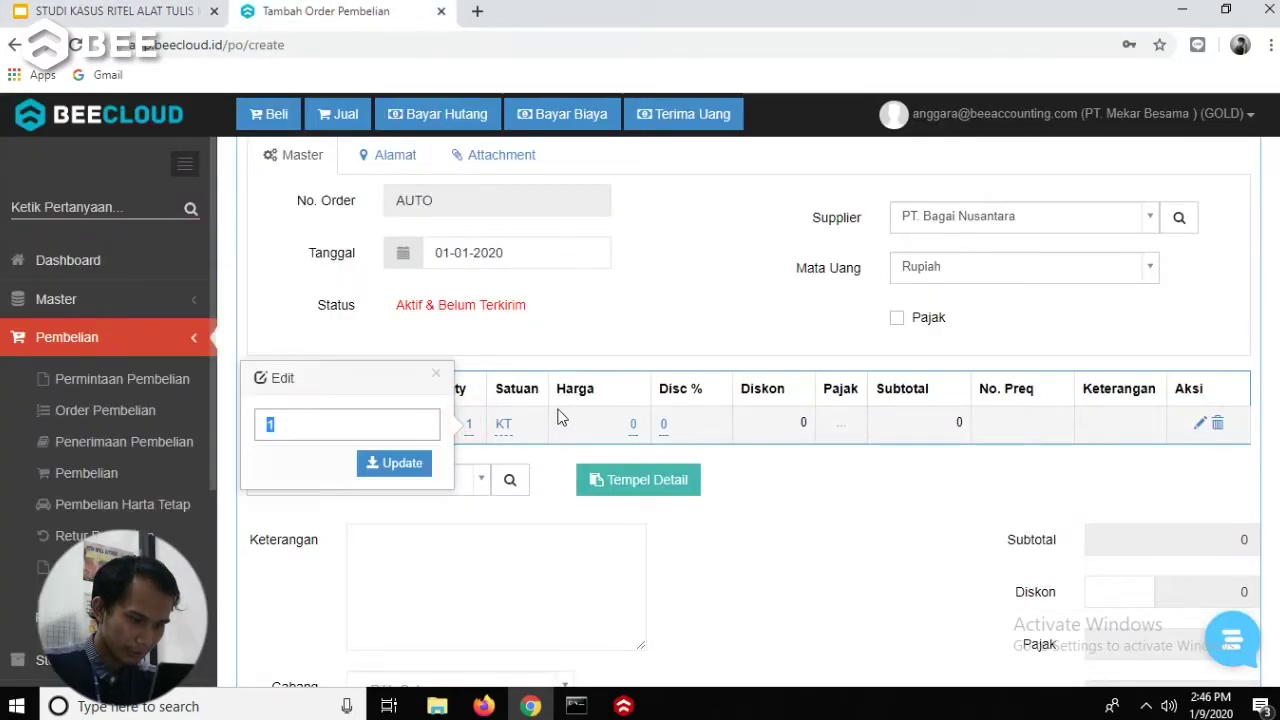
type("00")
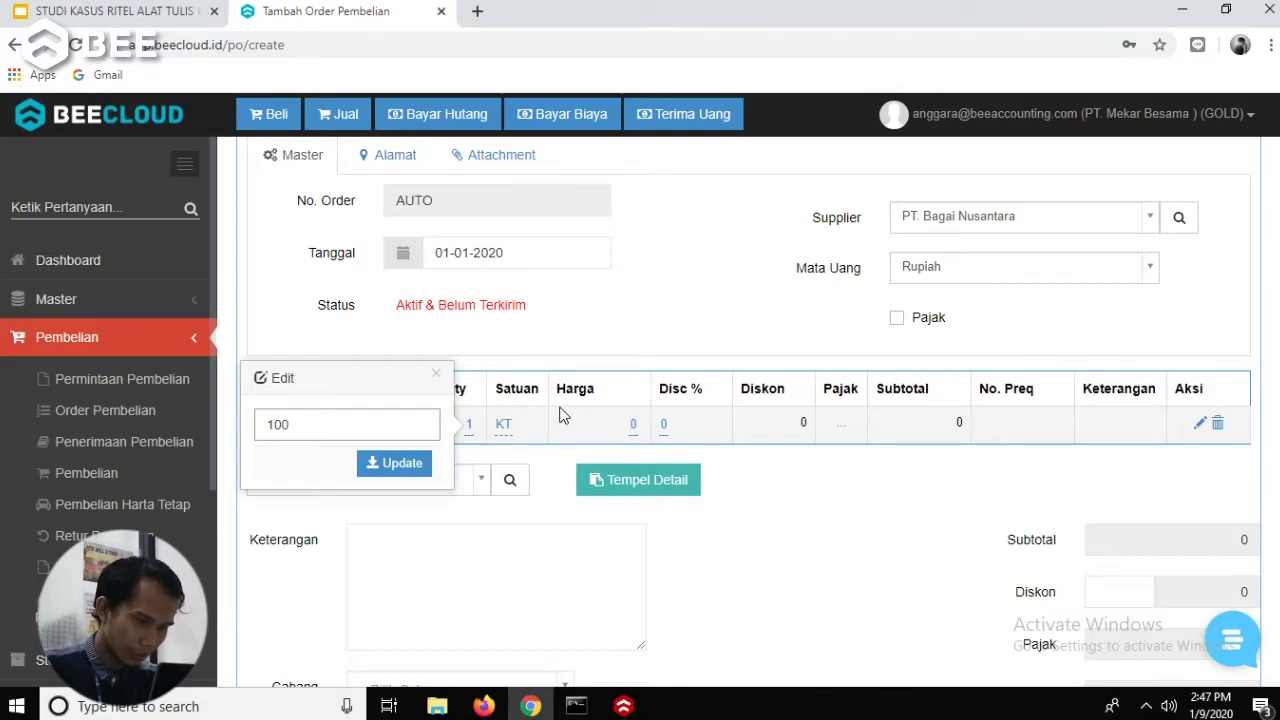
left_click(389, 468)
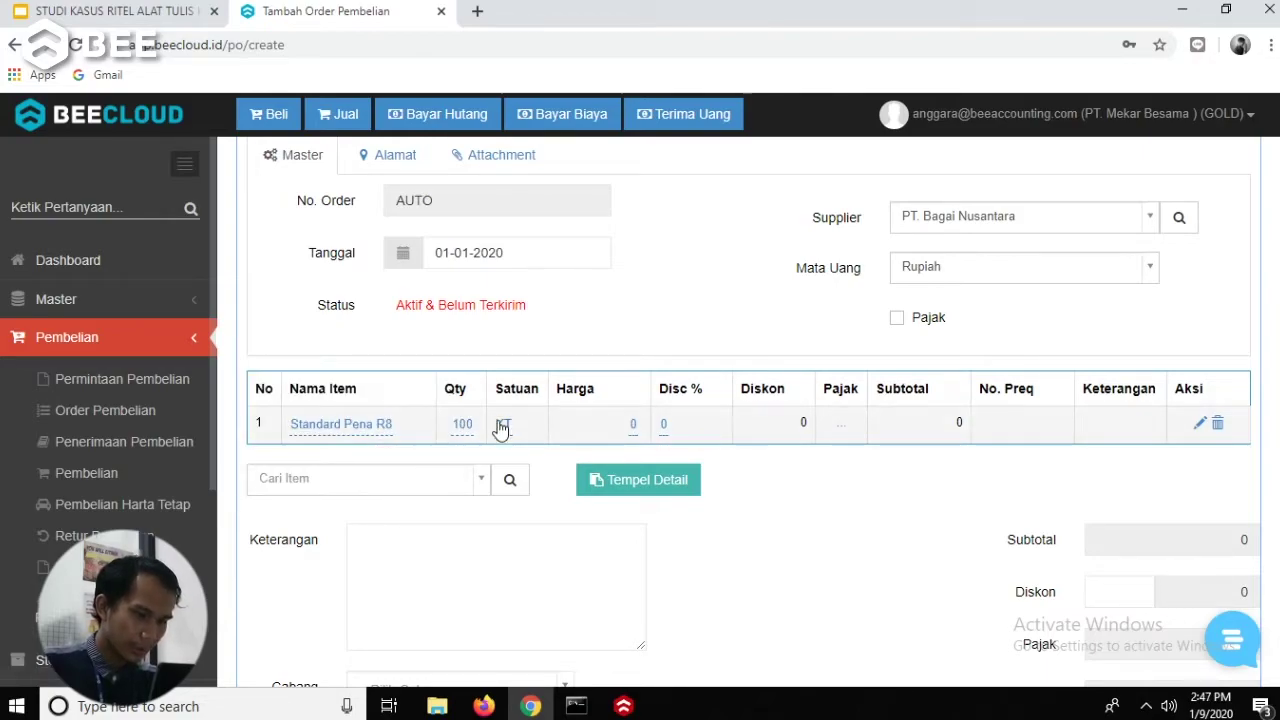
left_click(501, 428)
left_click(667, 426)
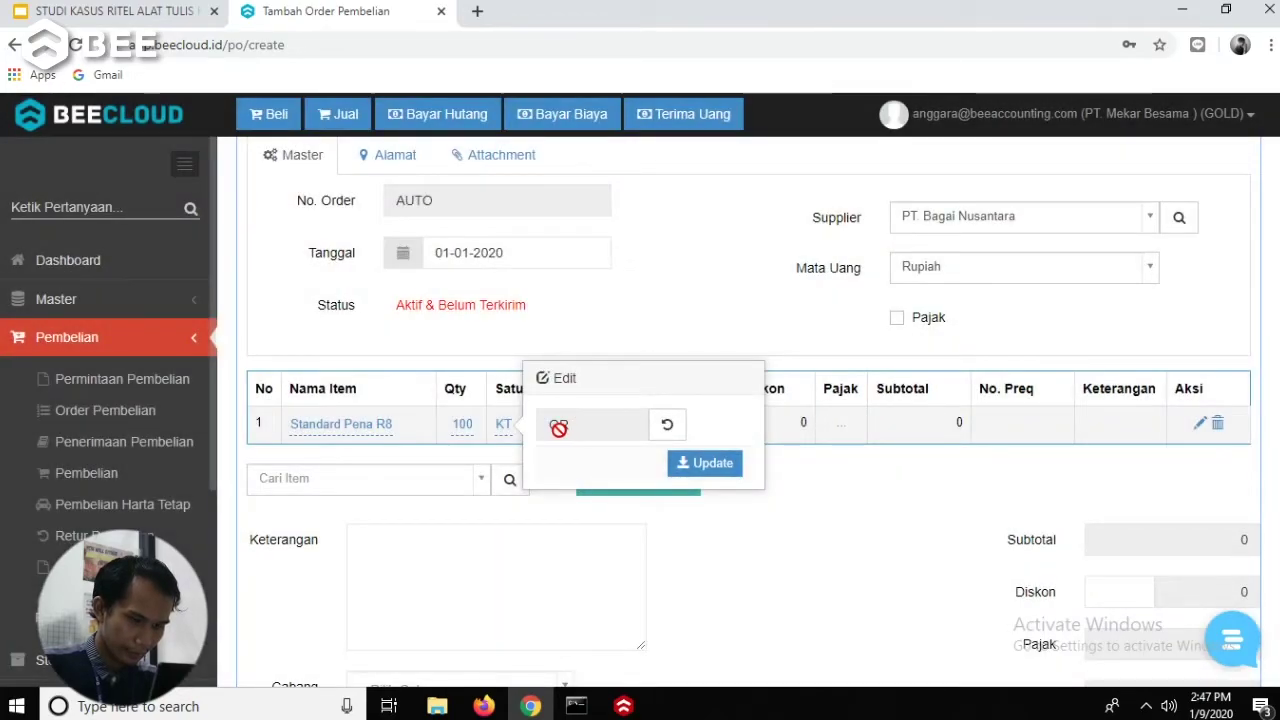
left_click(707, 463)
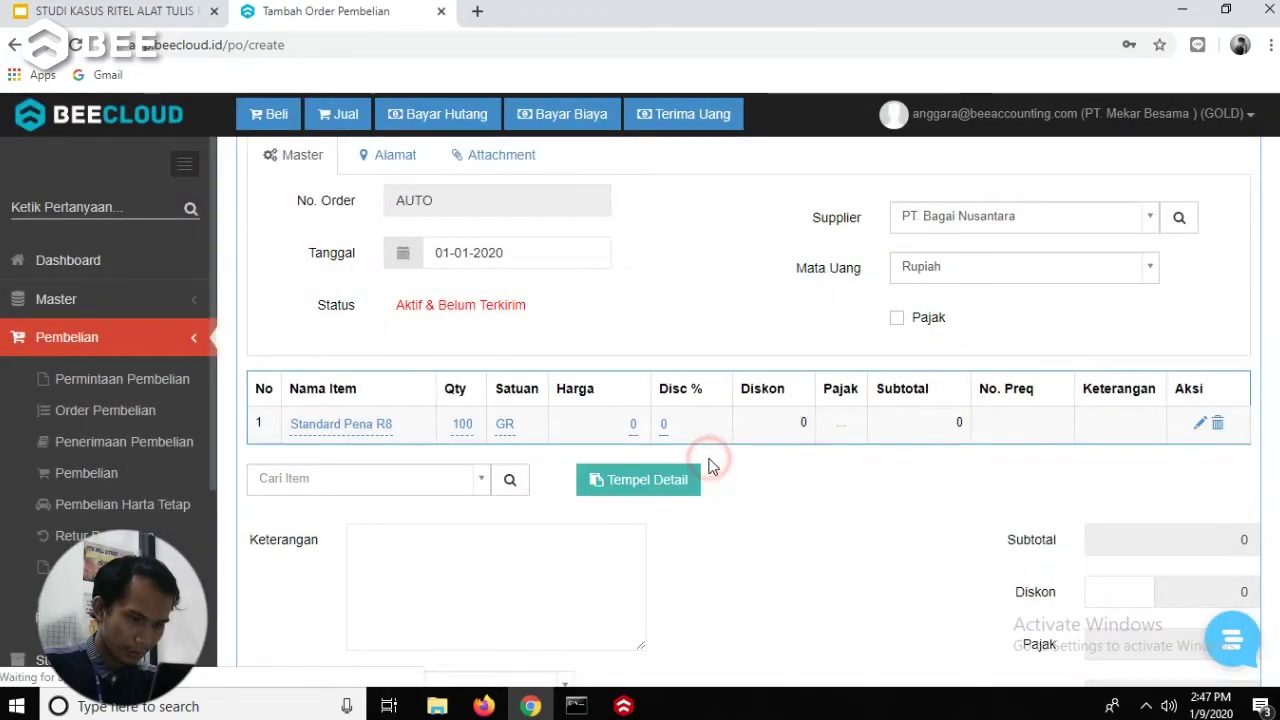
left_click(634, 427)
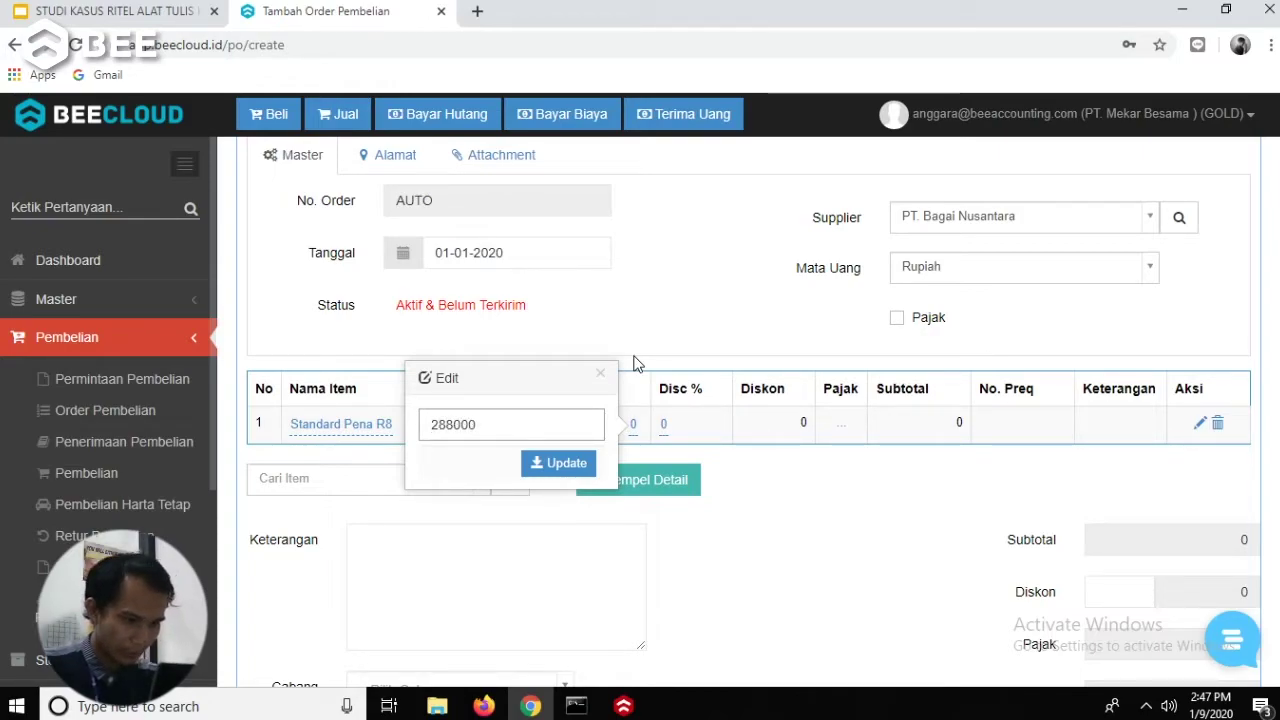
left_click(569, 466)
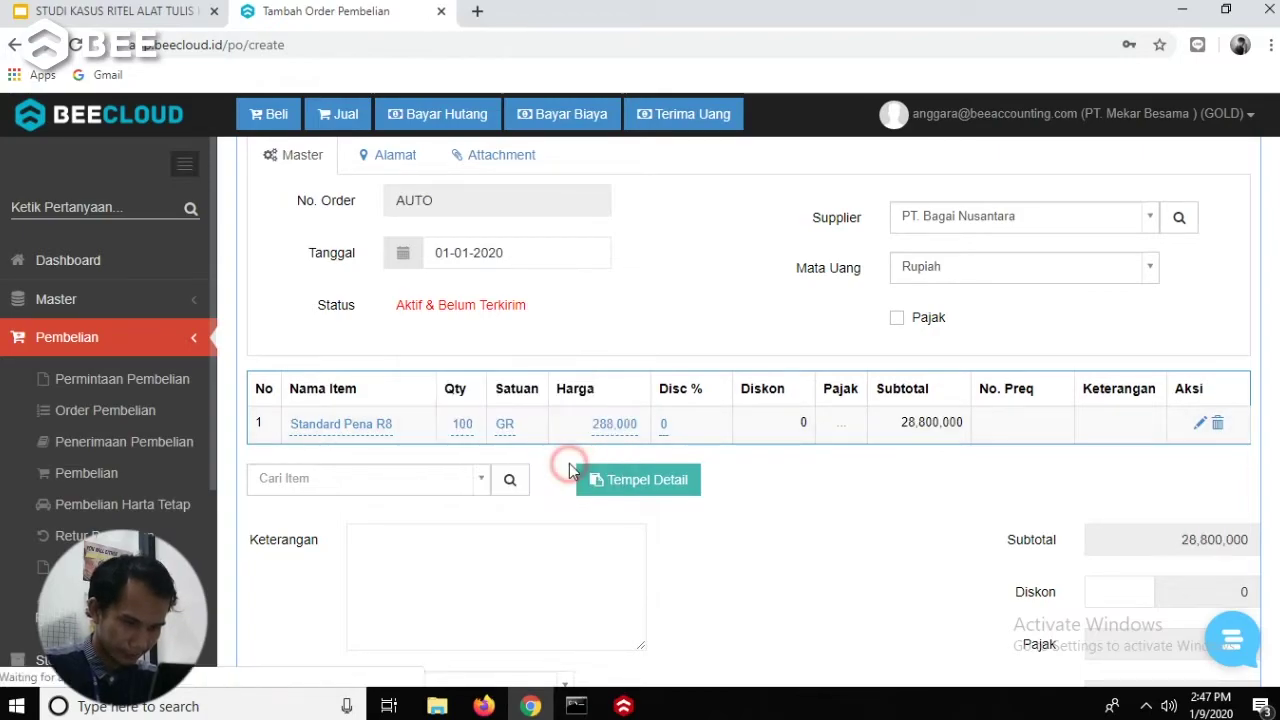
Review the order total of 28,800,000 and save the purchase order.
scroll(910, 430, "up", 2)
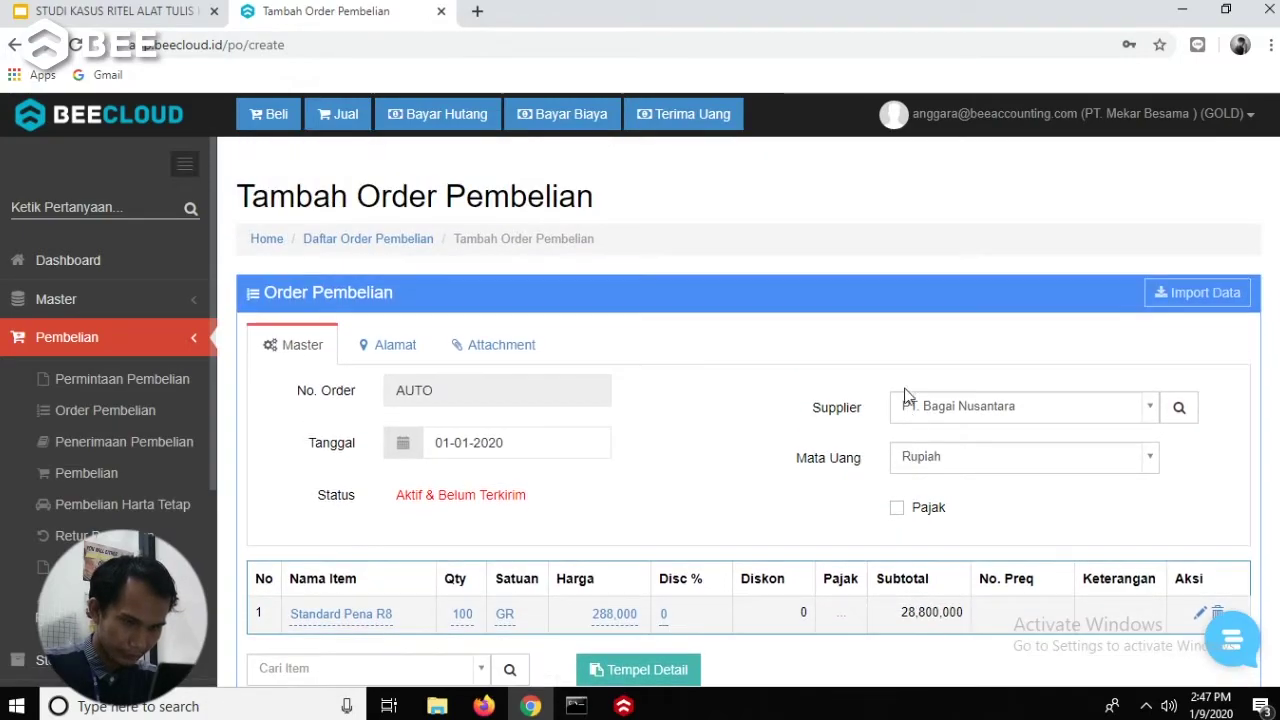
scroll(757, 441, "down", 3)
scroll(757, 441, "up", 3)
scroll(757, 441, "down", 1)
scroll(757, 440, "down", 1)
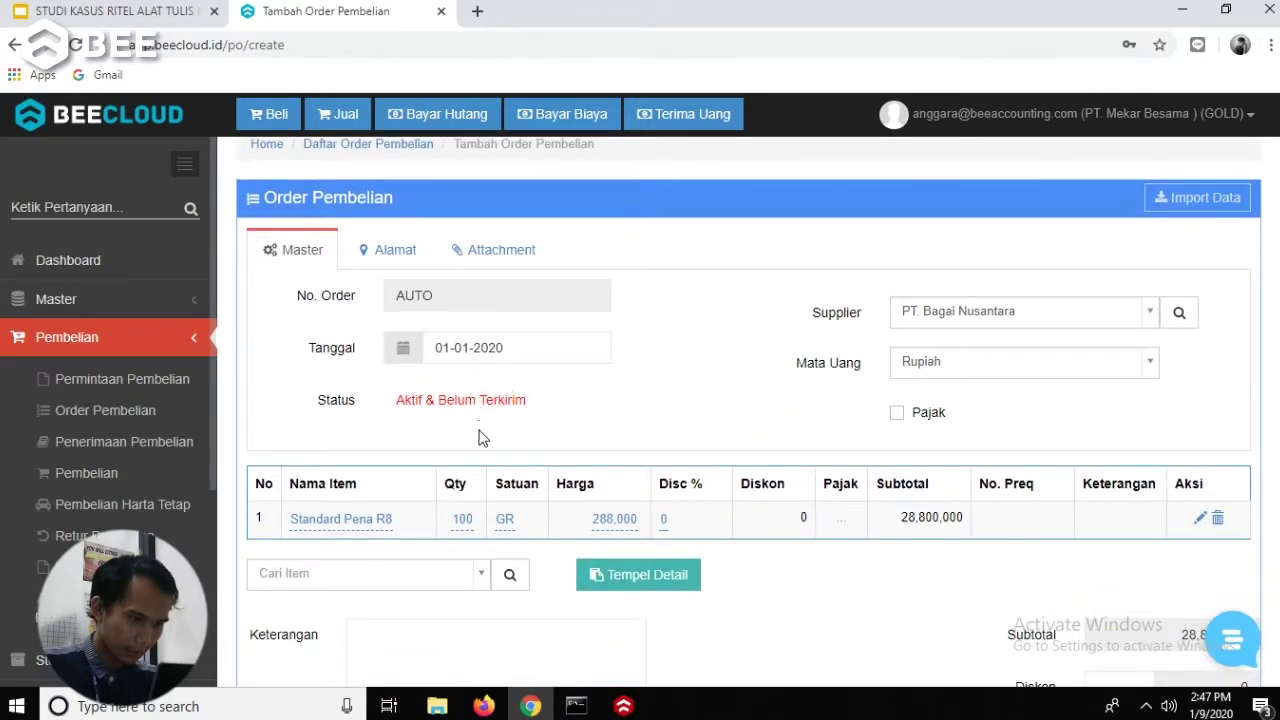
scroll(490, 436, "down", 2)
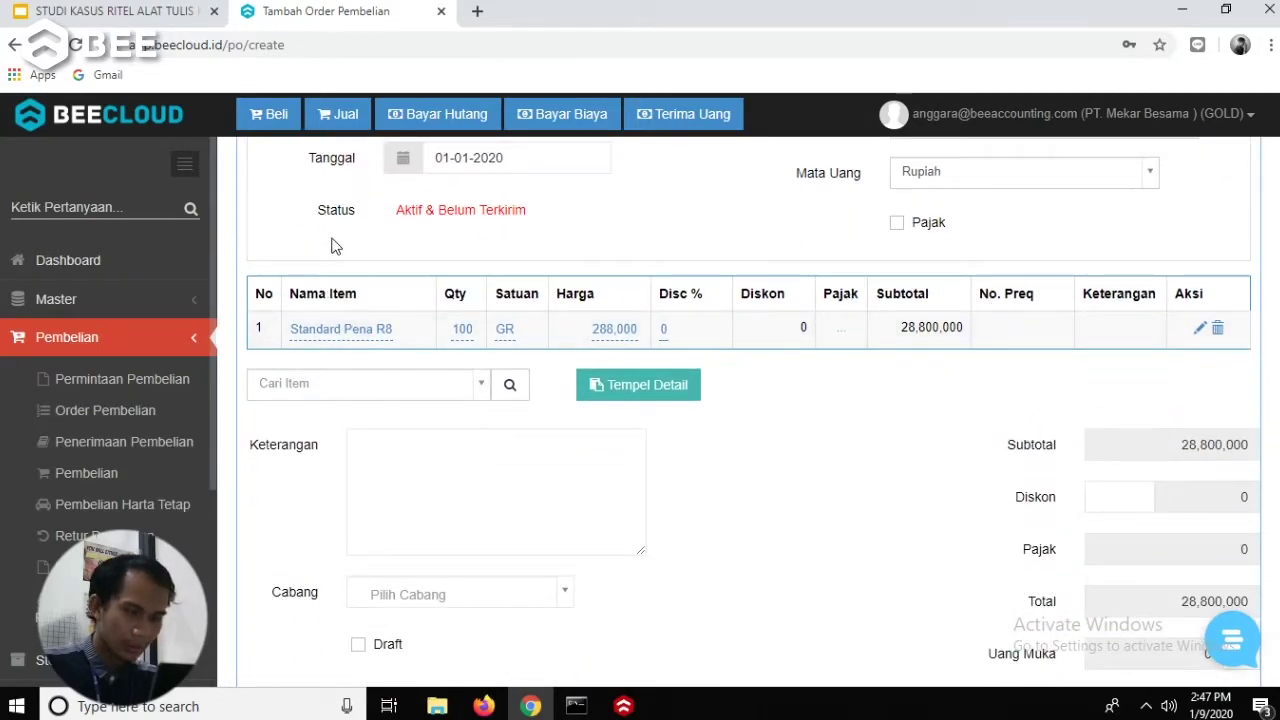
scroll(851, 309, "up", 3)
scroll(1071, 360, "down", 3)
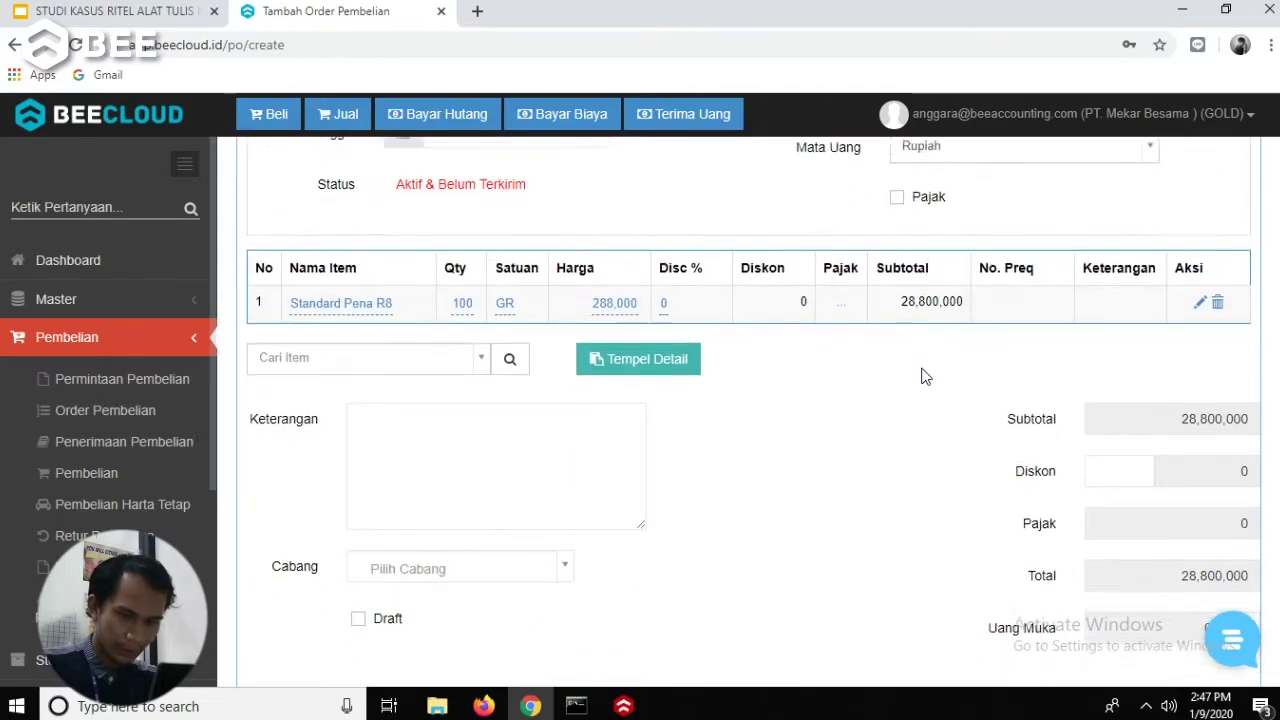
scroll(925, 376, "down", 2)
left_click(737, 586)
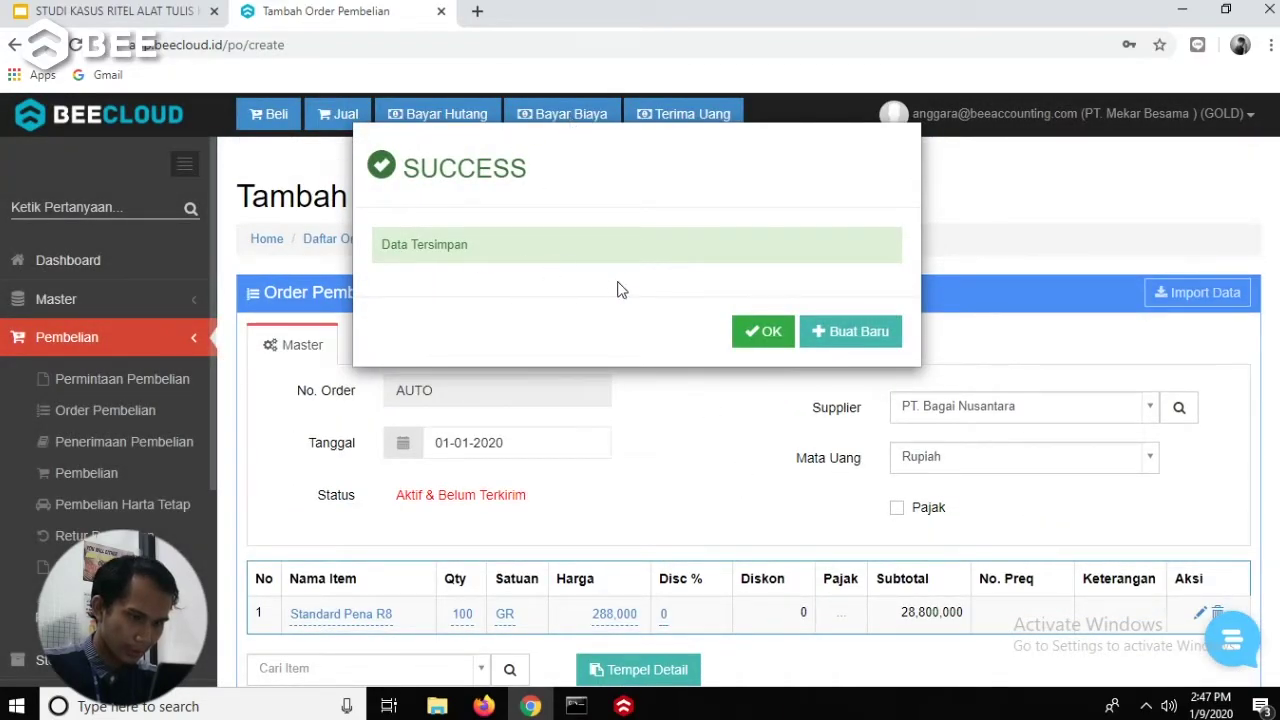
Acknowledge the save confirmation and preview purchase order PO00001001.
left_click(765, 333)
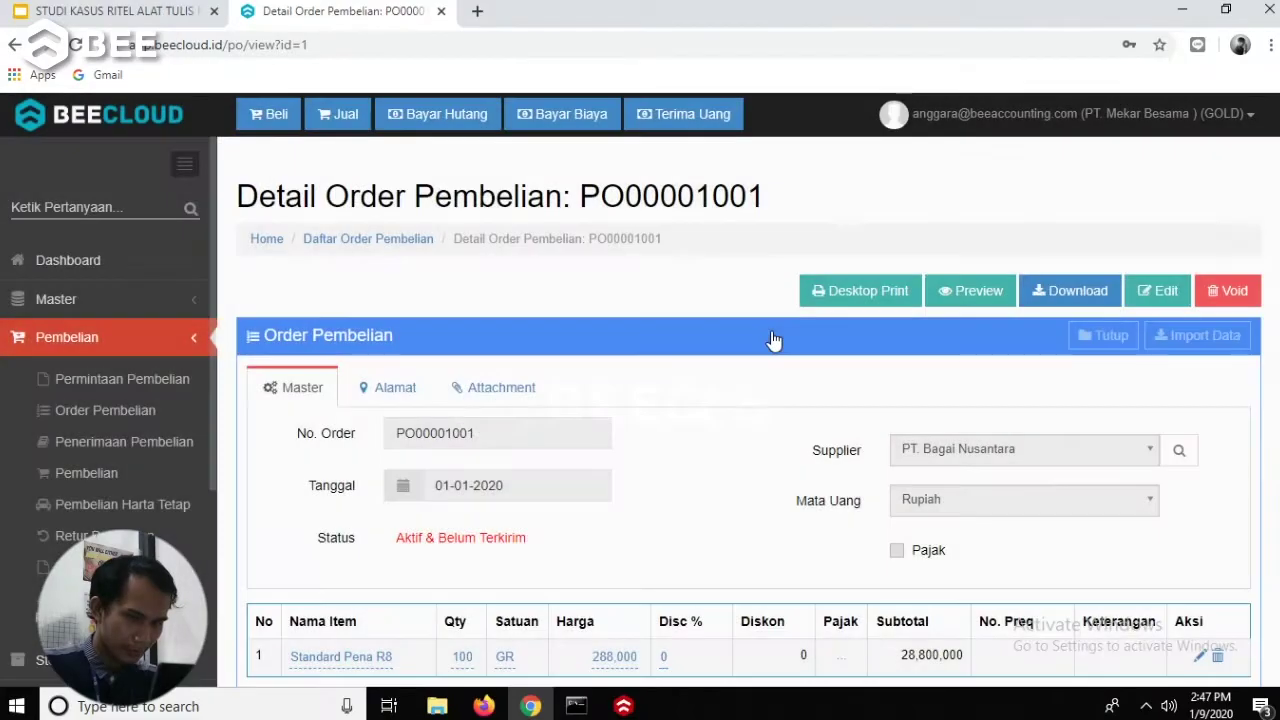
left_click(968, 290)
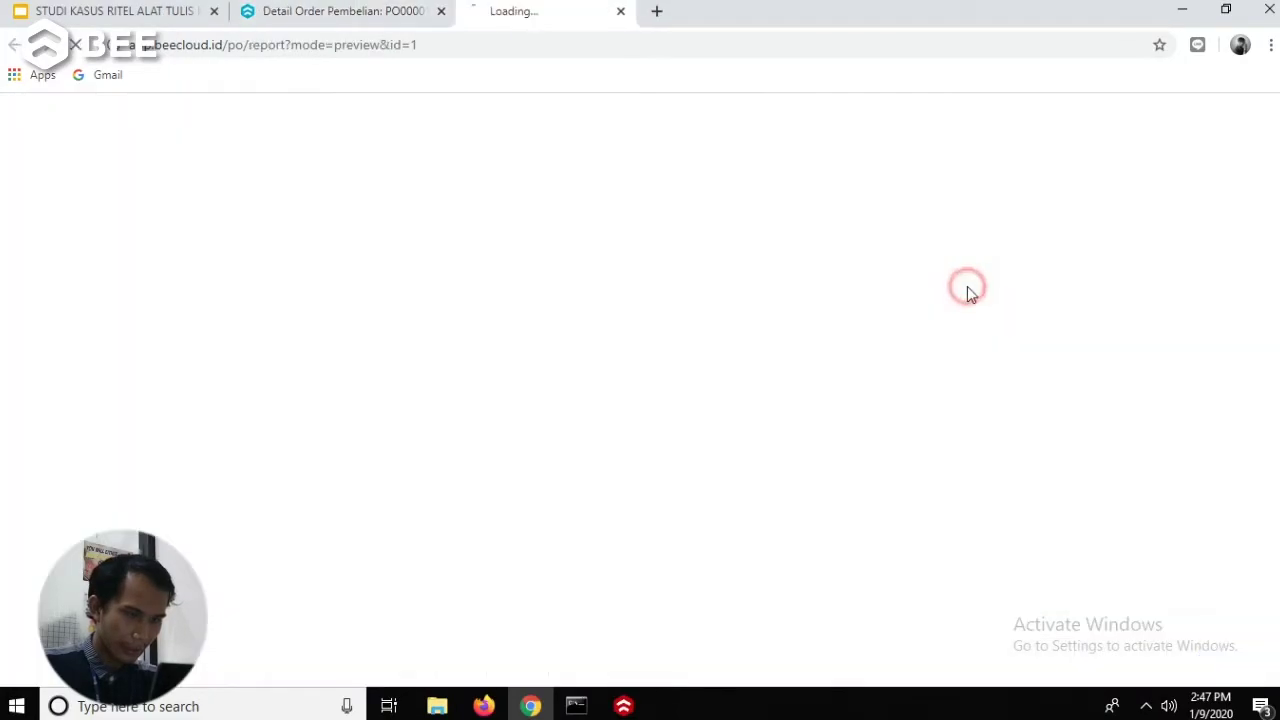
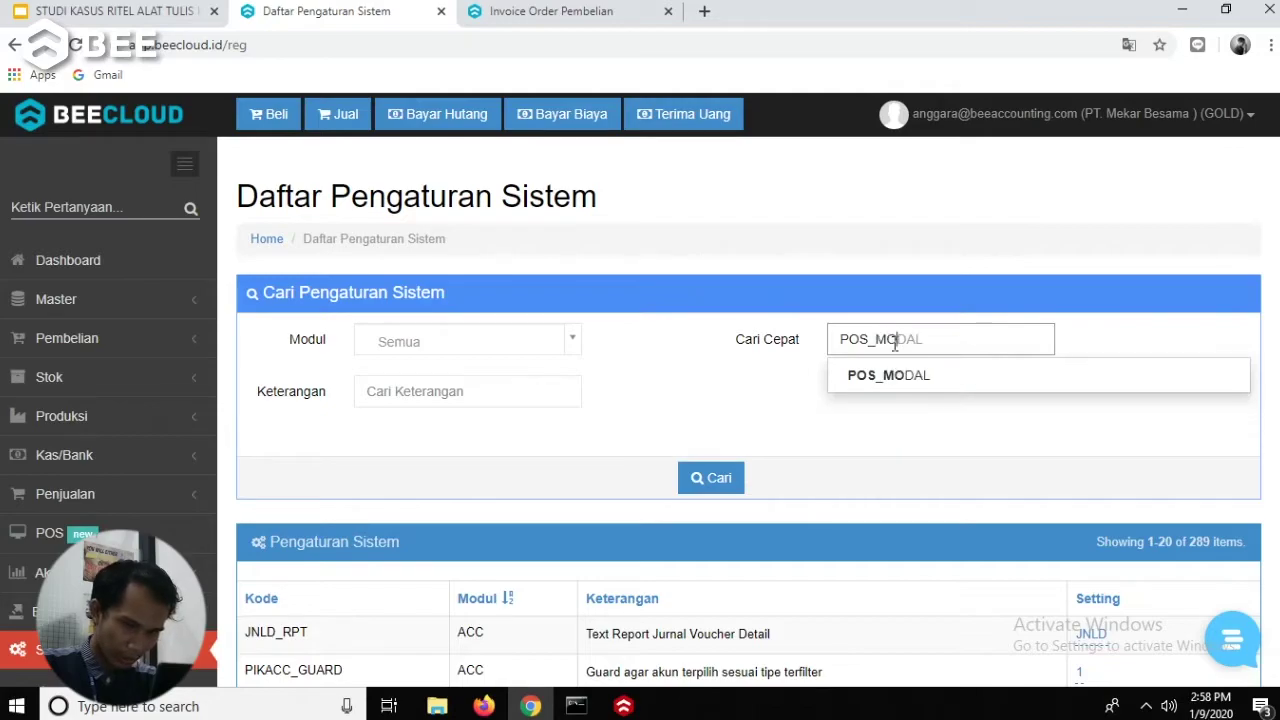
Filter the settings table to the POS_MODAL setting, showing its default value 200000.
left_click(908, 373)
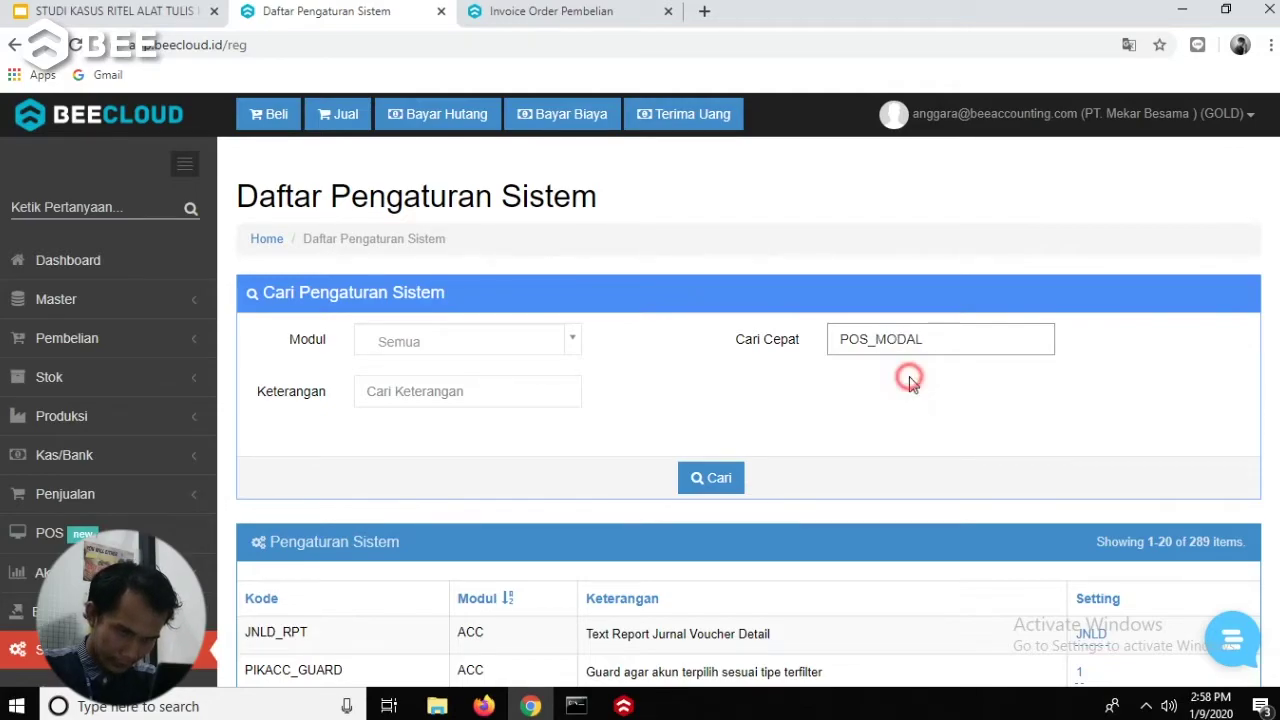
left_click(703, 484)
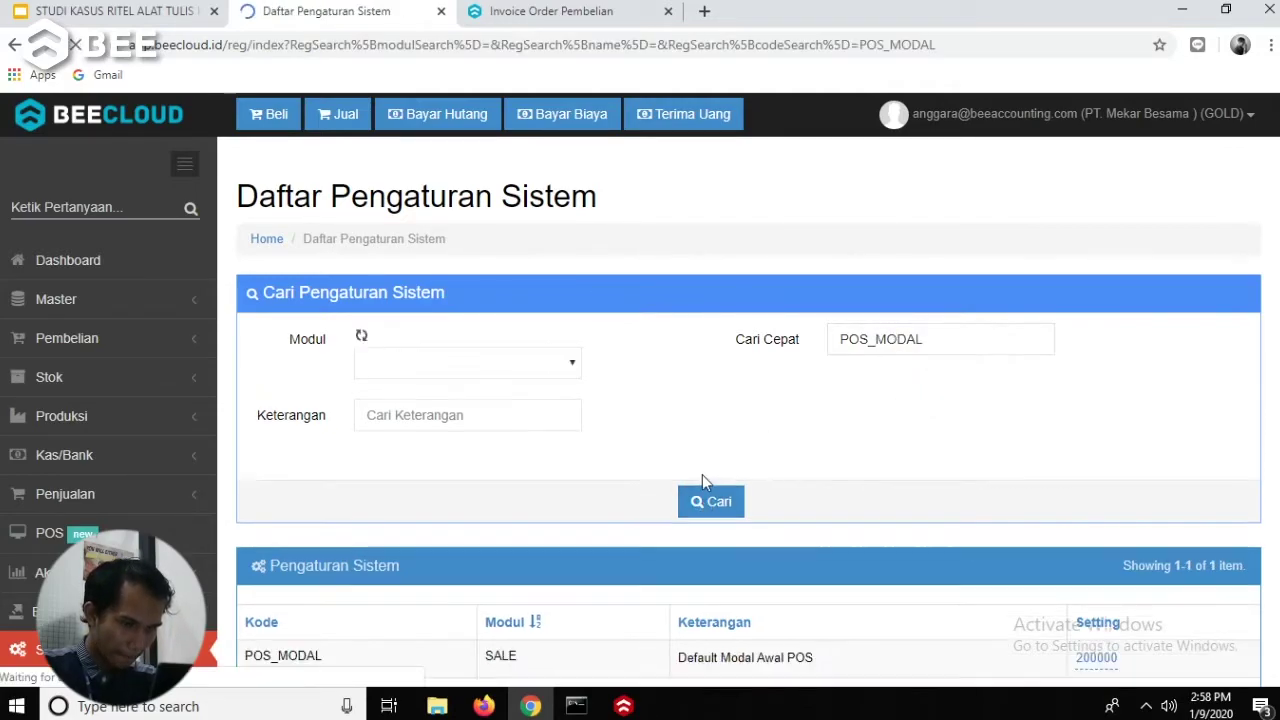
scroll(730, 440, "down", 1)
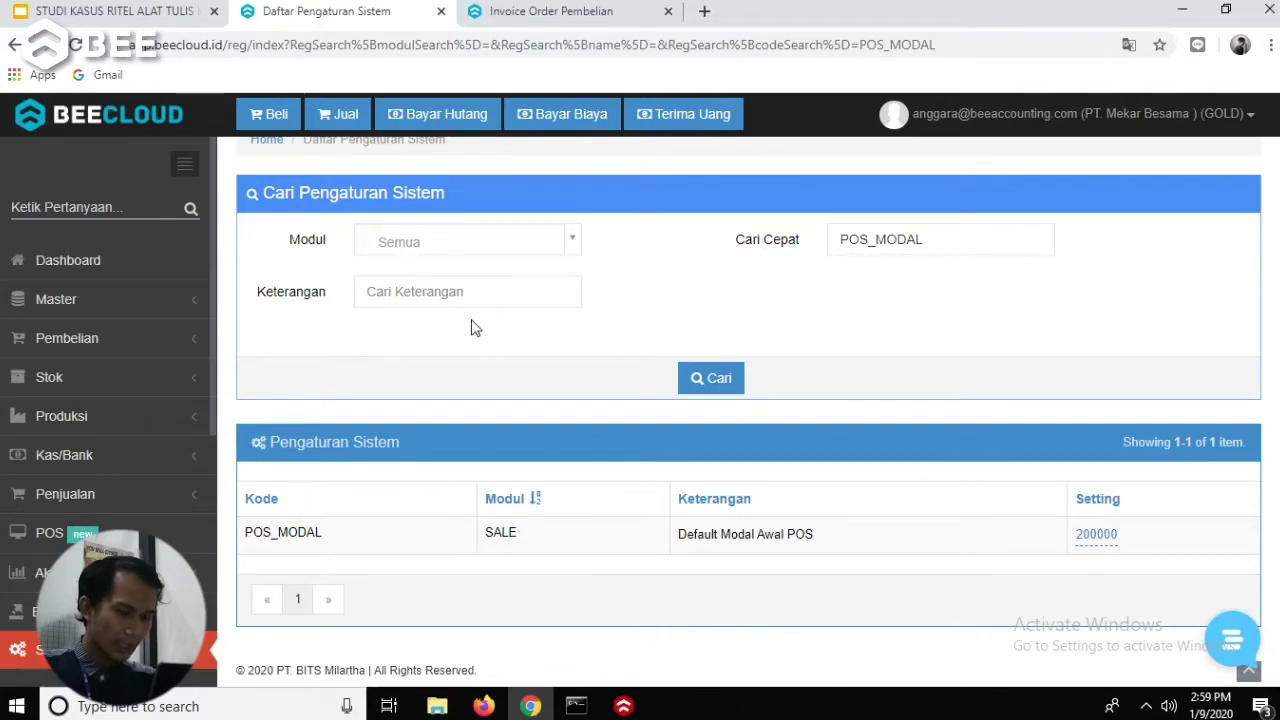
Launch BeePOS from the taskbar and log in as the cashier with the PIN.
left_click(624, 706)
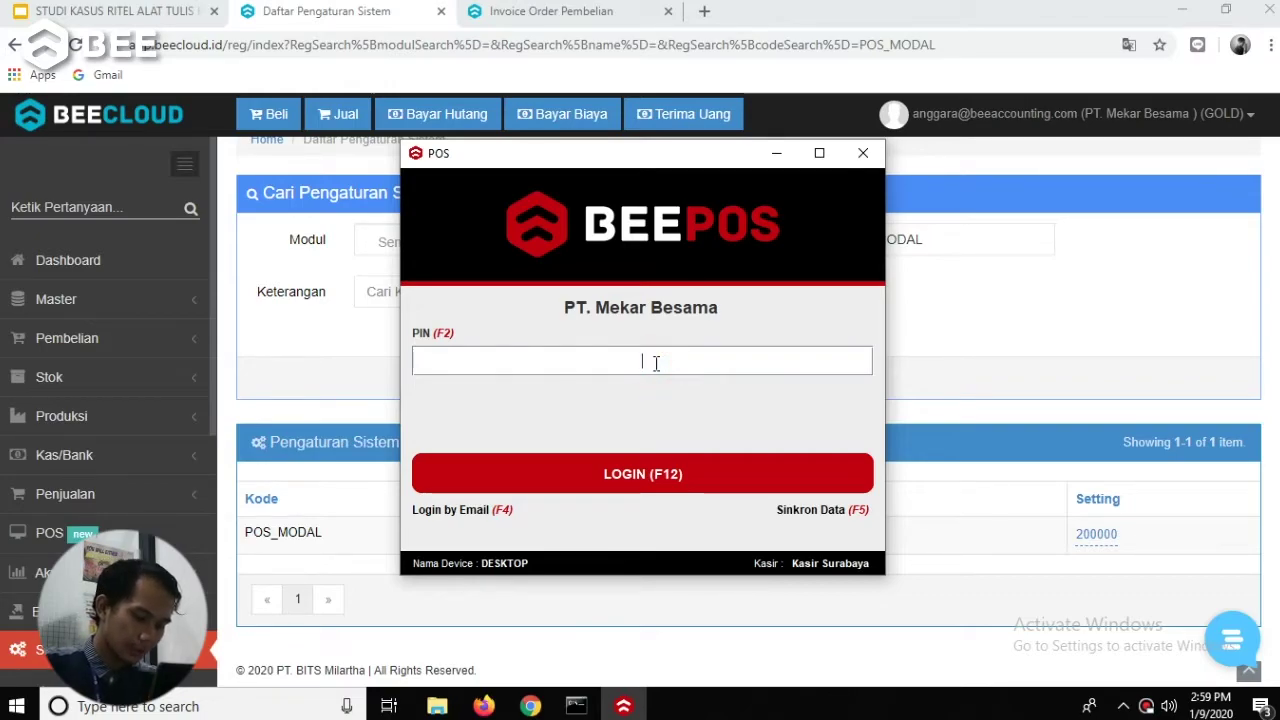
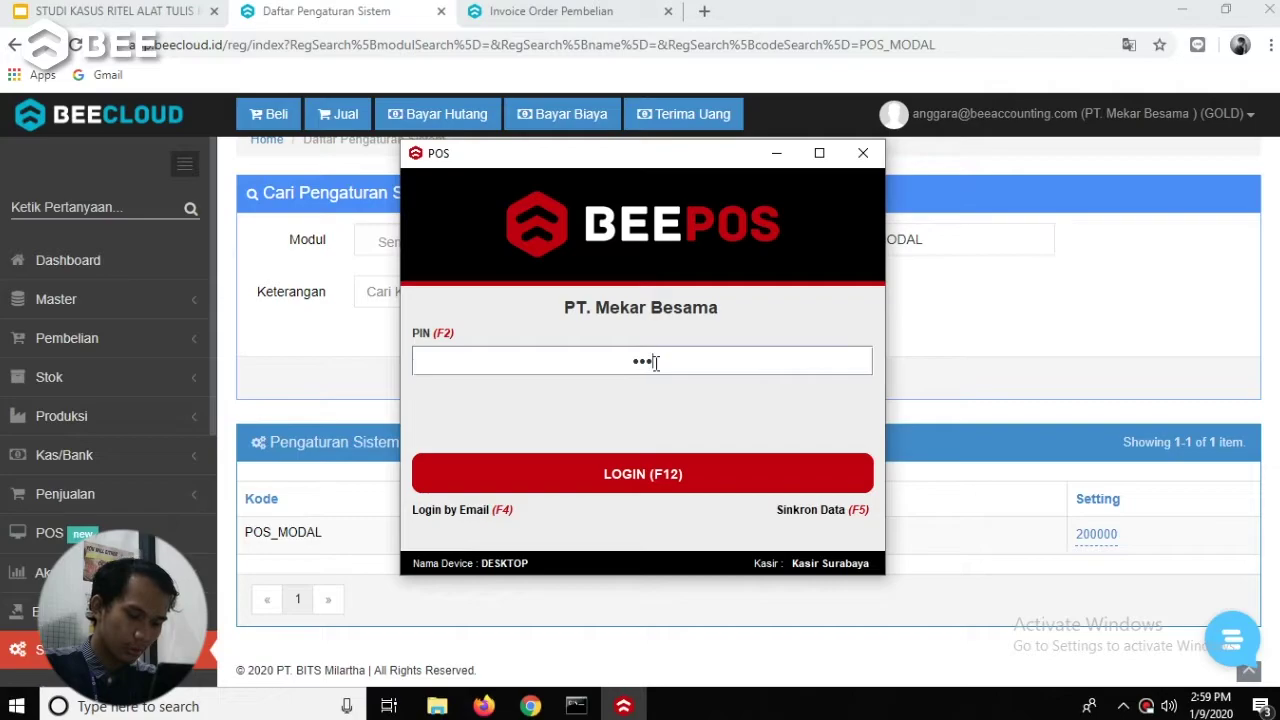
left_click(660, 475)
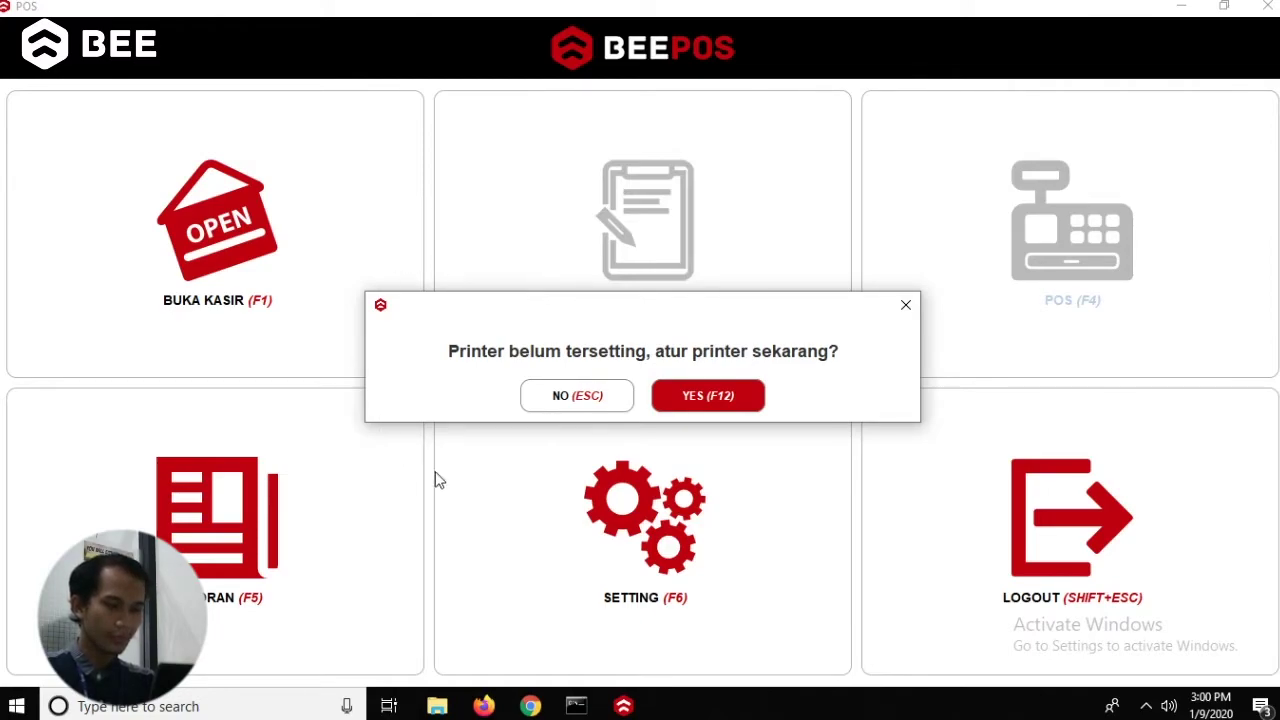
Skip printer setup and open the Buka Kasir form for Kasir Surabaya.
left_click(556, 390)
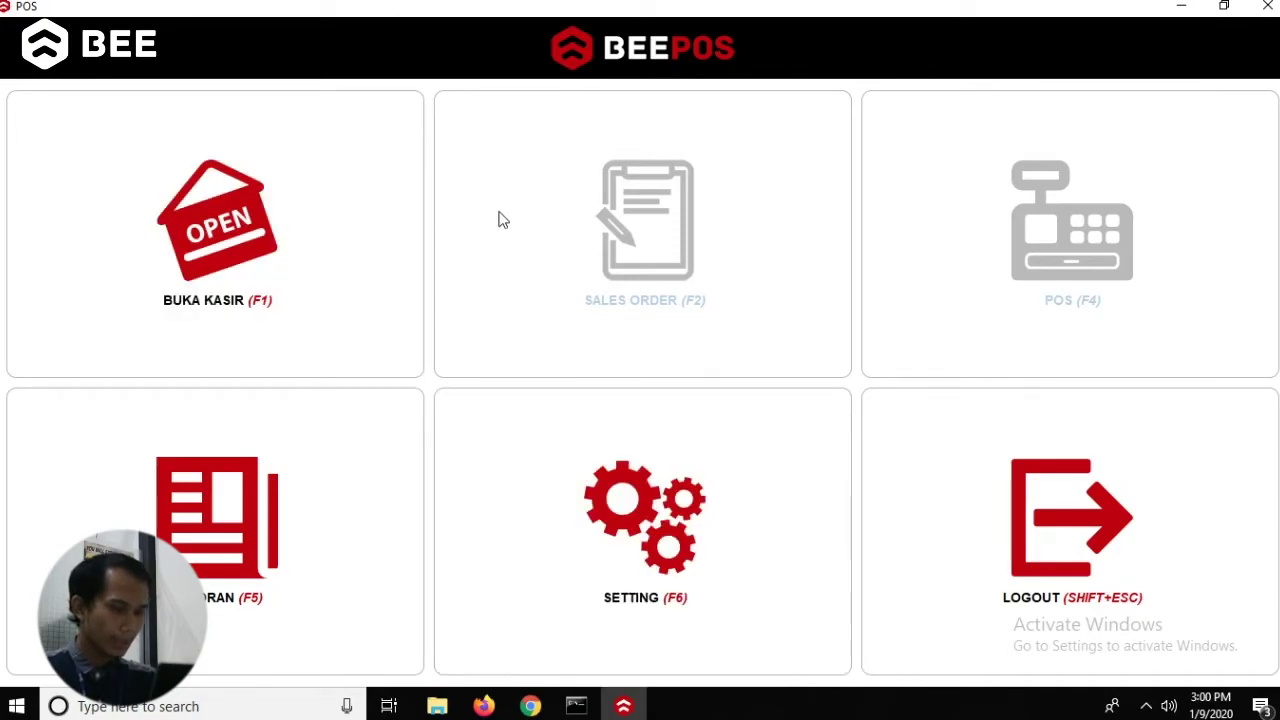
left_click(323, 182)
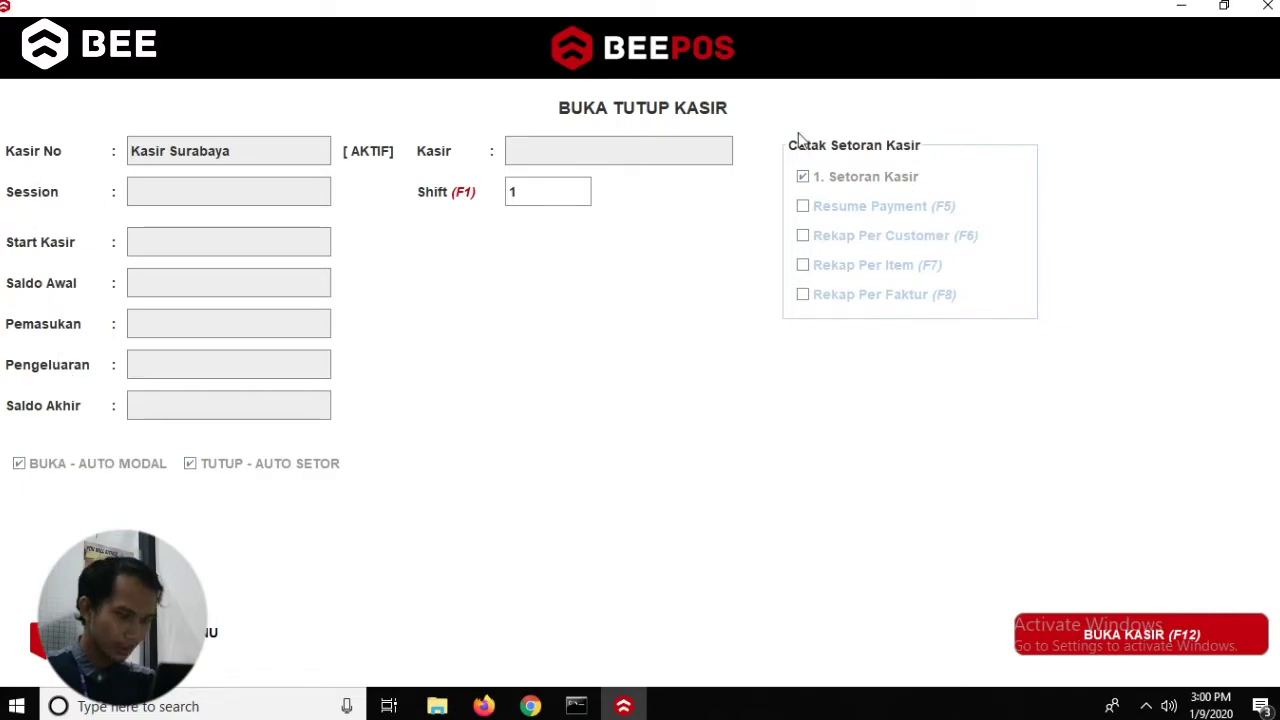
Open the cash register on shift 2 and confirm to reach the sales screen.
left_click(562, 189)
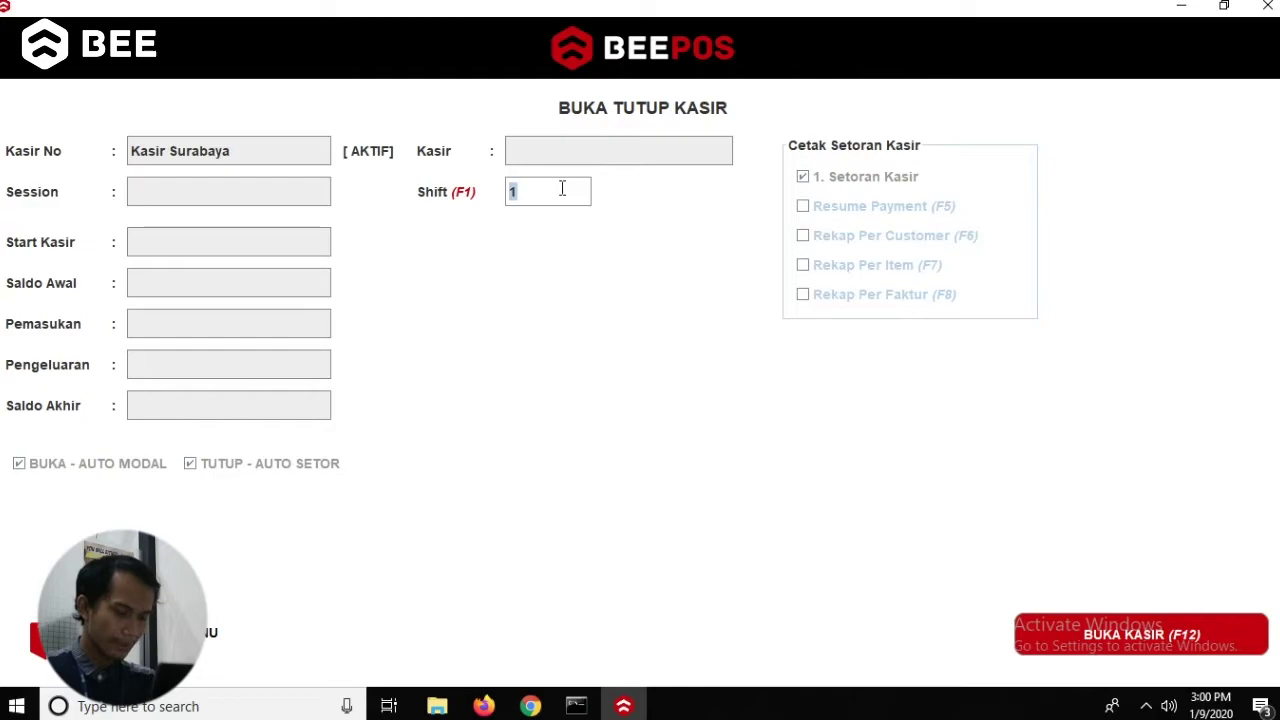
type("2")
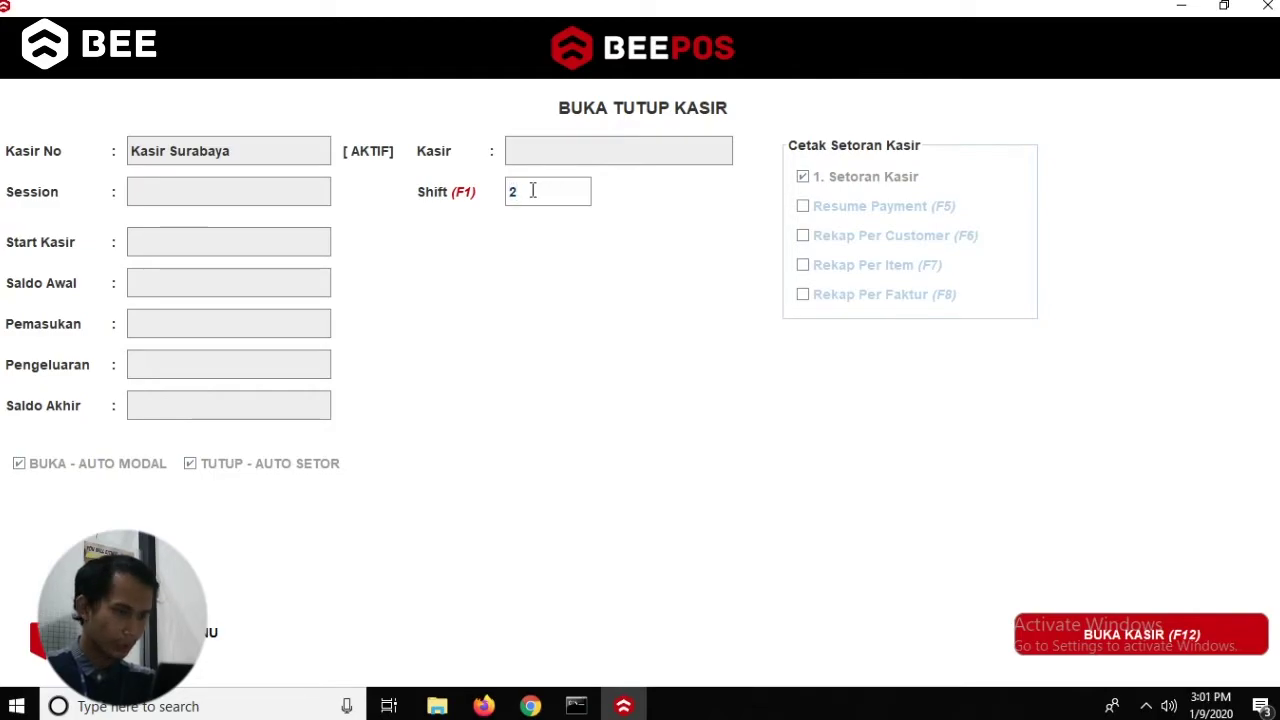
left_click(1060, 640)
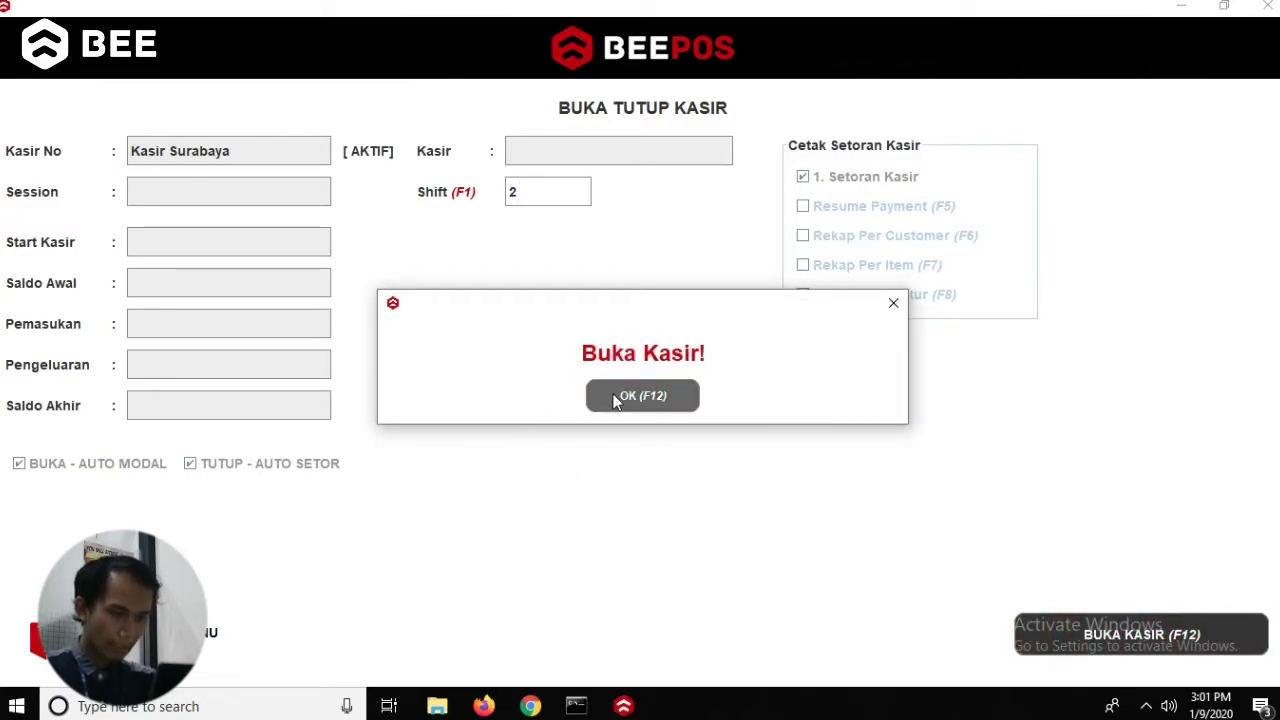
left_click(660, 397)
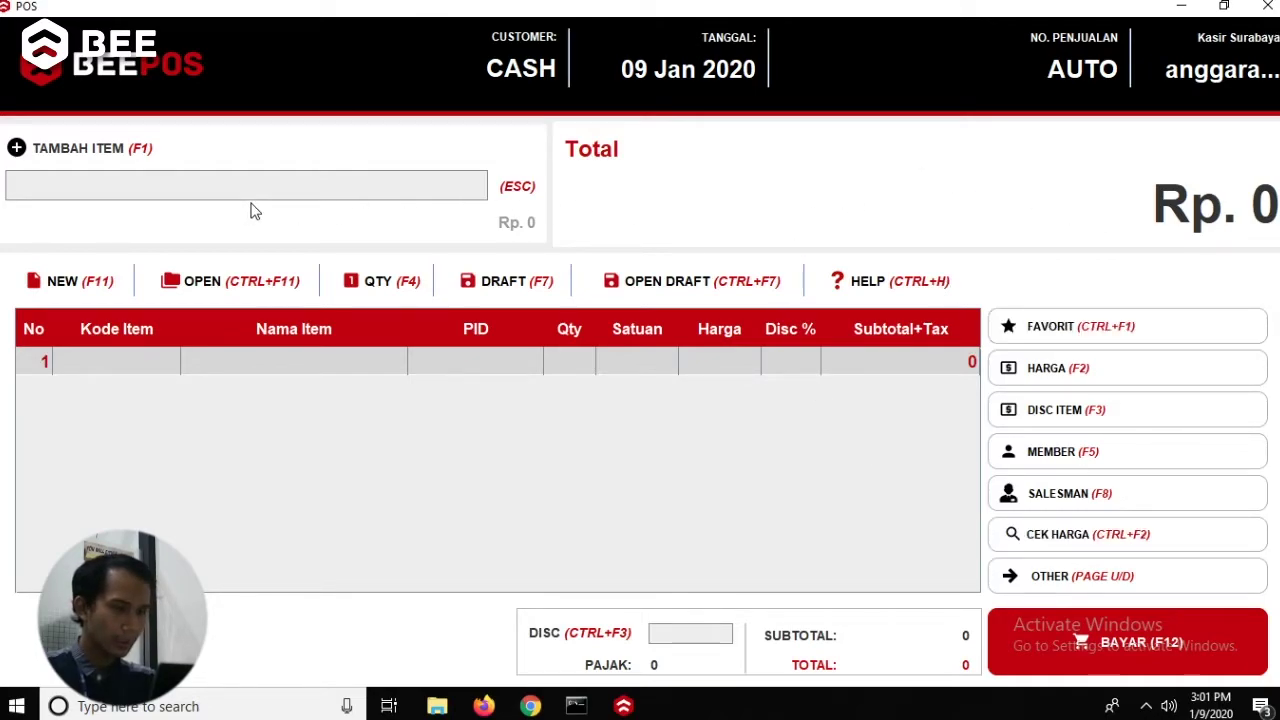
Add LimarOrange Lkbn Jld 1.5, Sdu Krts Lipat Kcl and Mistar Besi 60Cm from the item list.
left_click(192, 182)
key("Return")
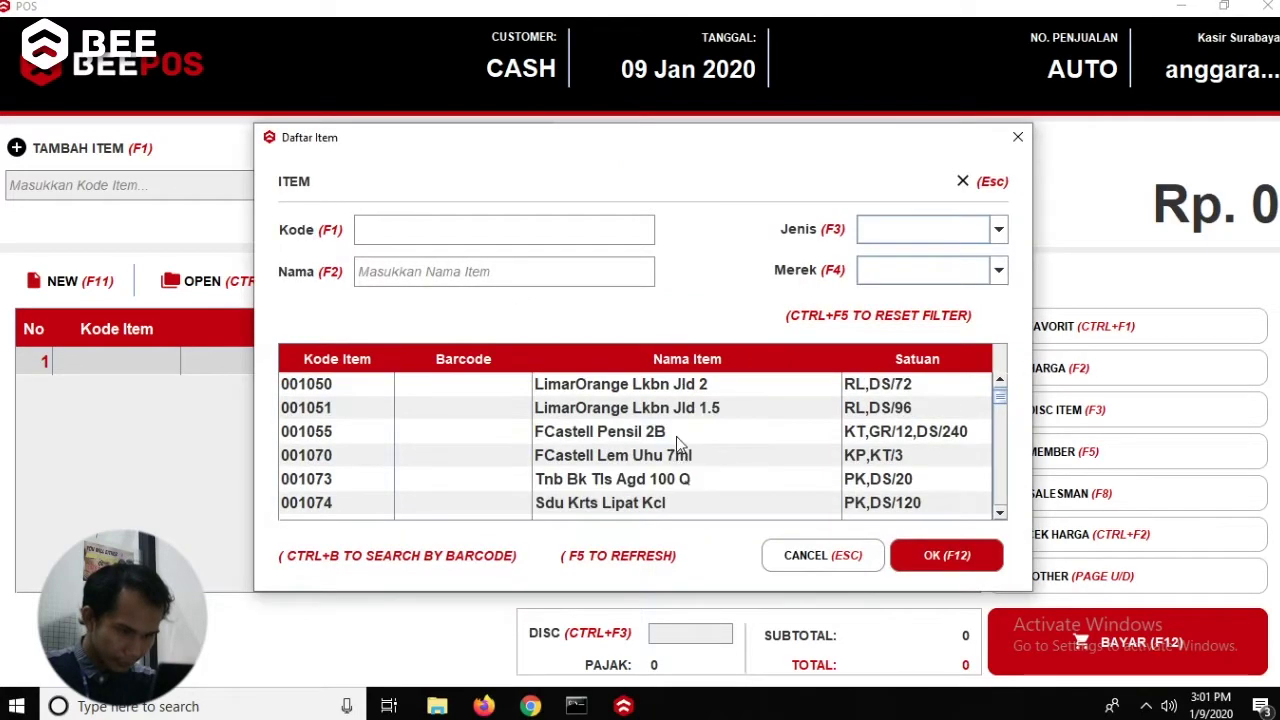
double_click(585, 405)
key("Return")
double_click(614, 434)
left_click(392, 184)
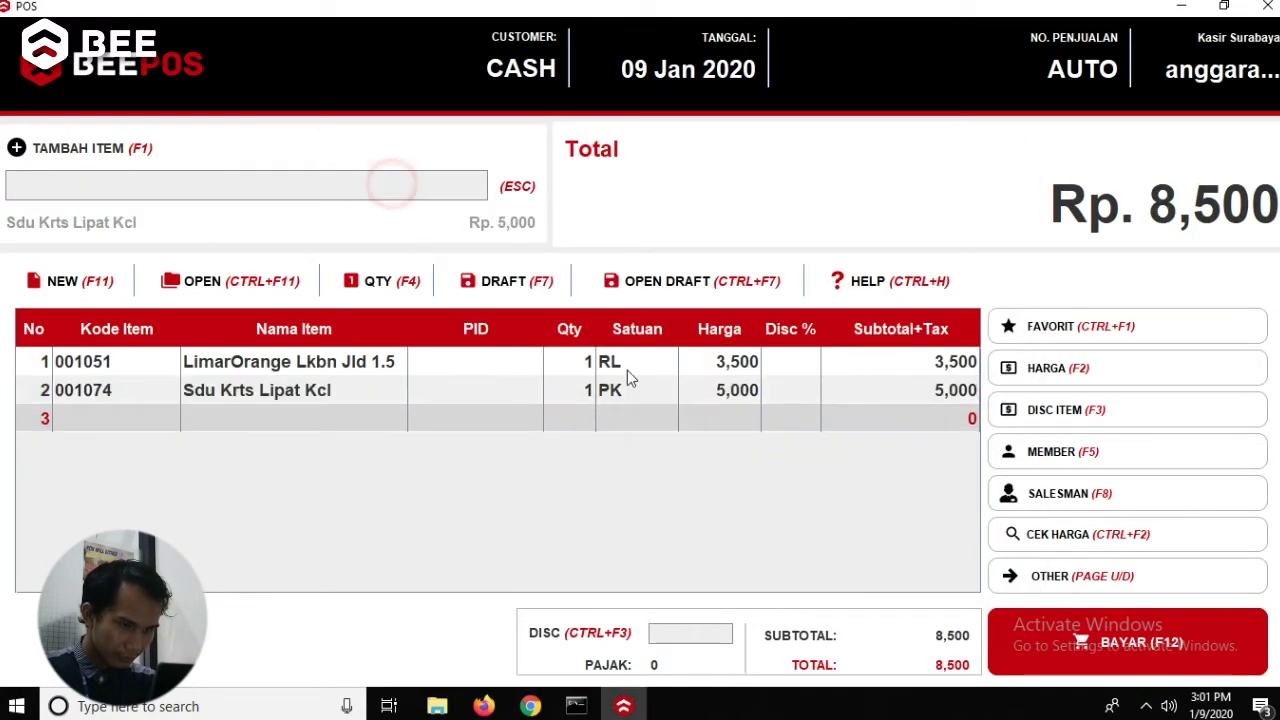
key("Return")
double_click(600, 420)
left_click(645, 361)
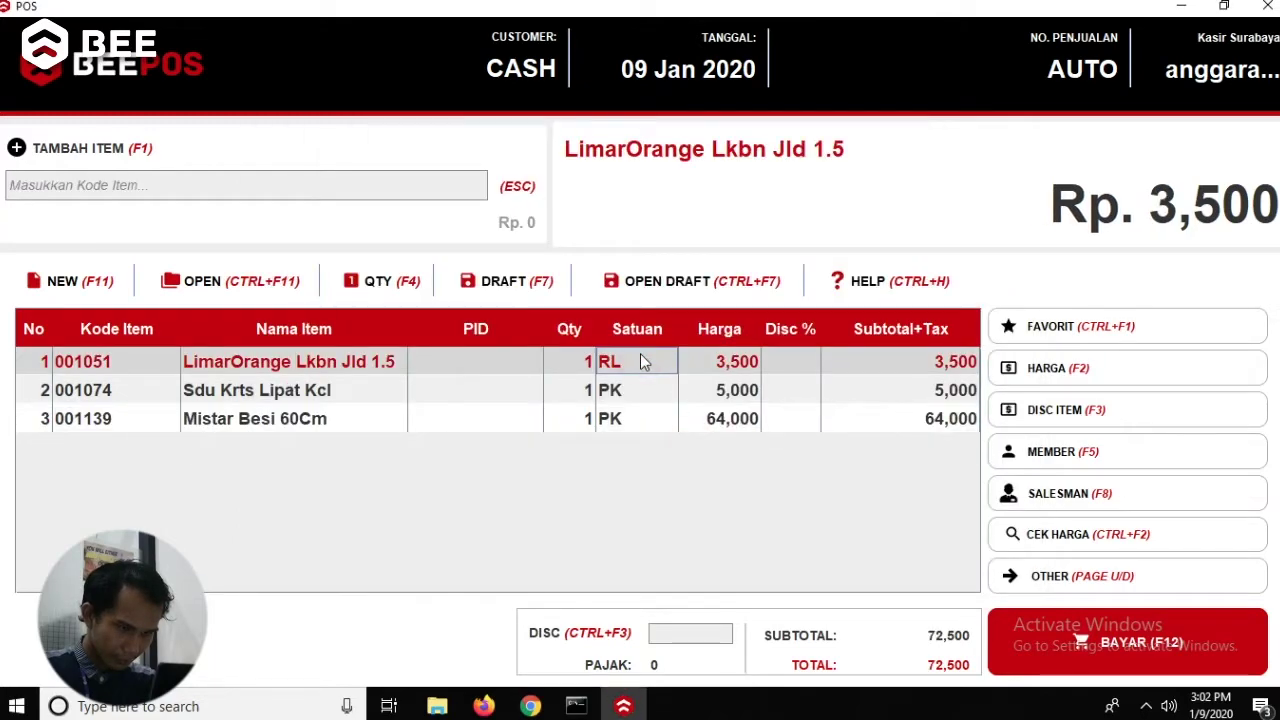
Set the item quantities to 100, 190 and 25.
left_click(582, 360)
key("Return")
left_click(582, 390)
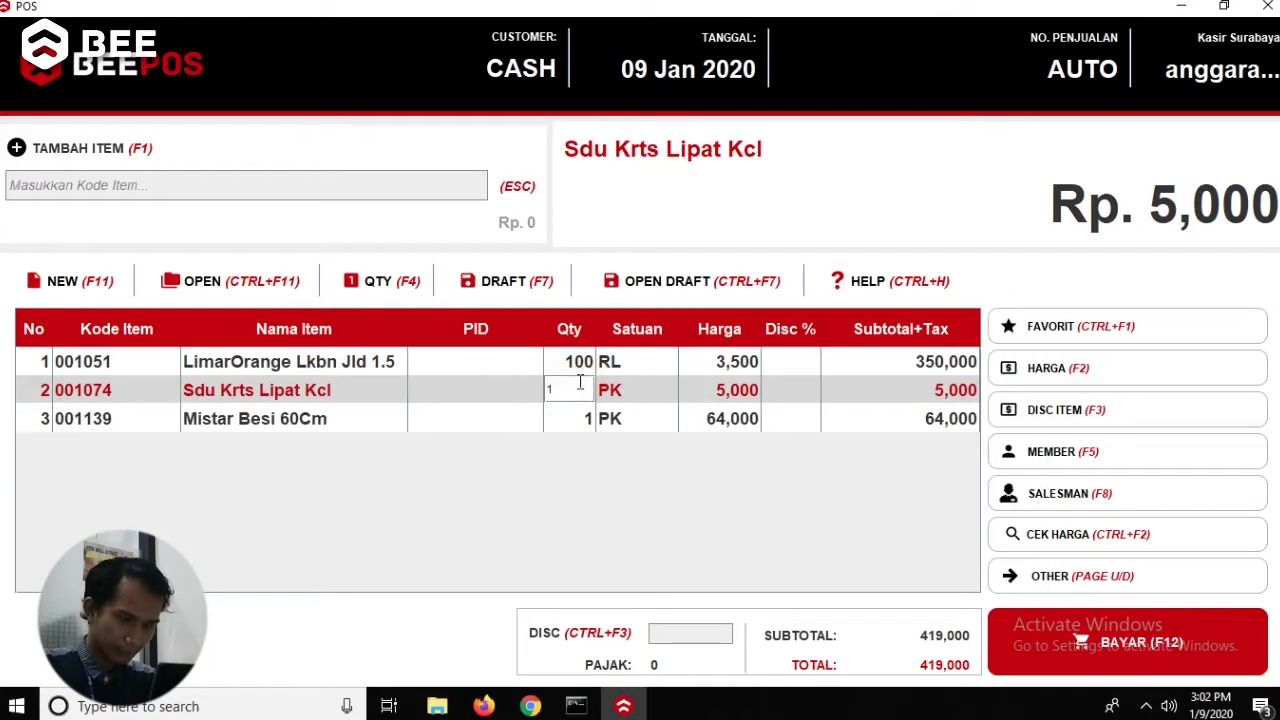
type("90")
key("Return")
left_click(576, 418)
type("34")
key("Return")
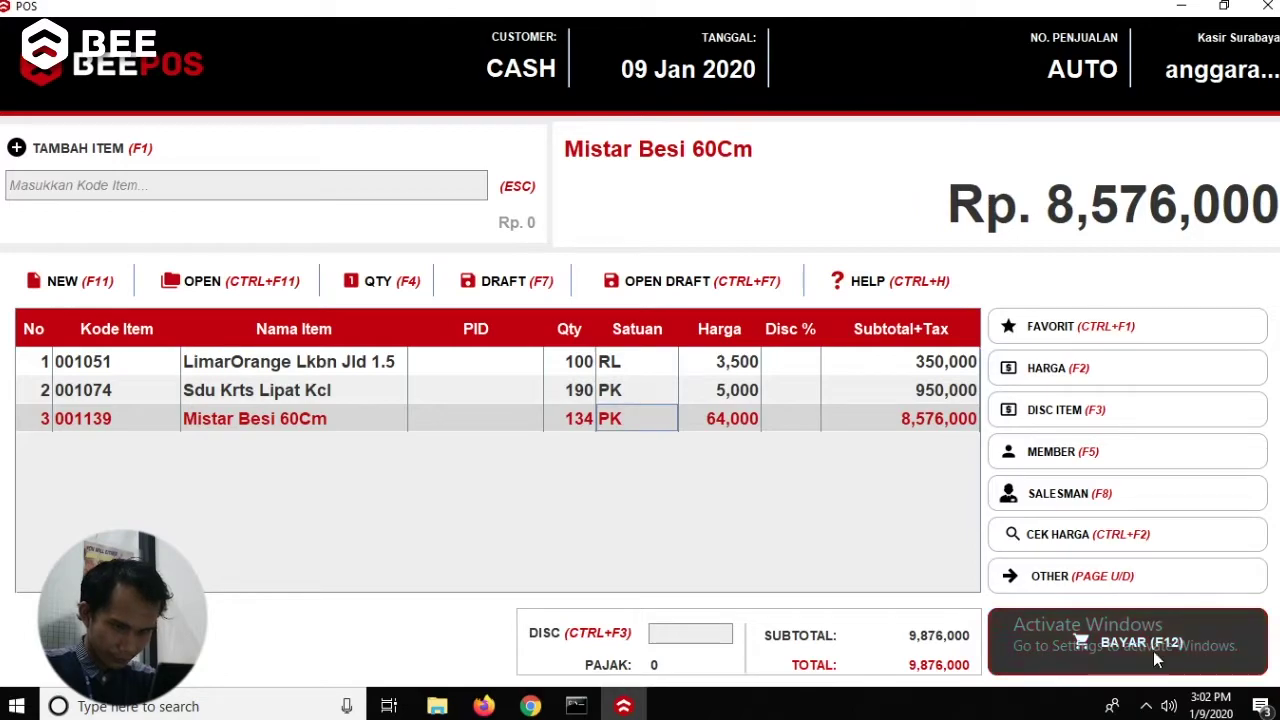
left_click(568, 418)
type("25")
key("Return")
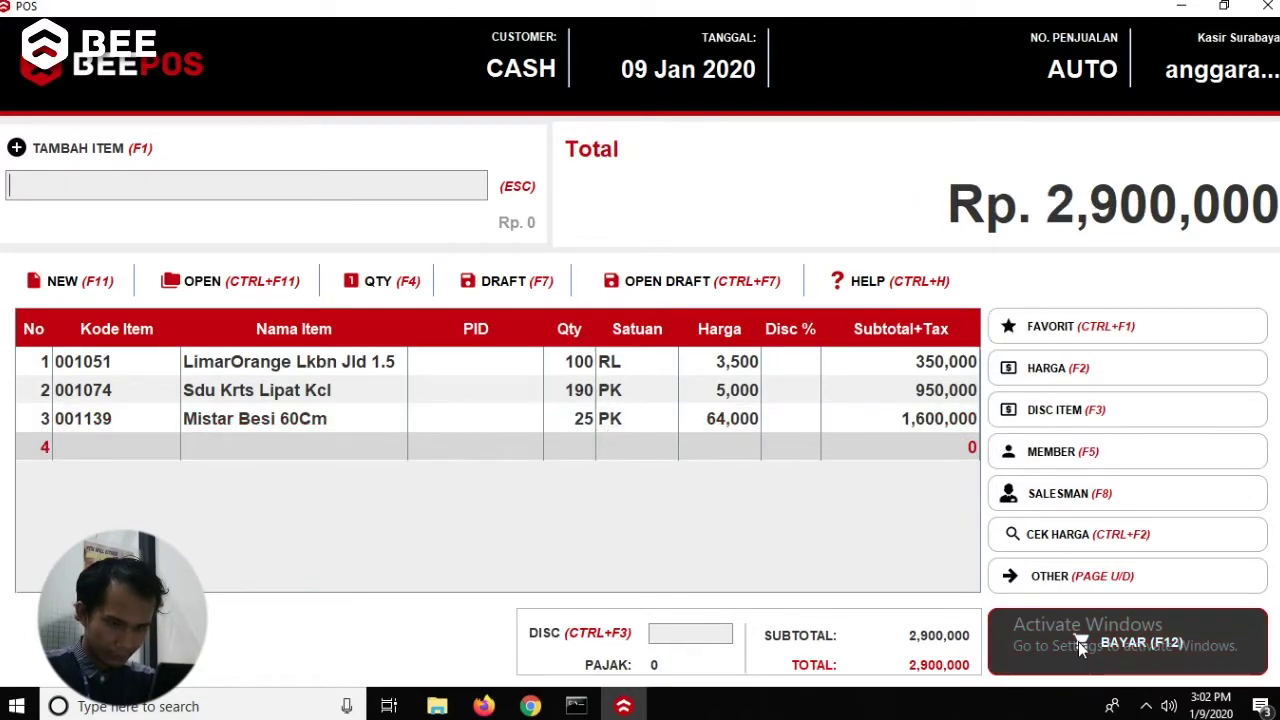
Pay 2,900,000 in cash, save the sale, and skip receipt printing and printer setup.
left_click(1078, 641)
type("2900000")
left_click(986, 349)
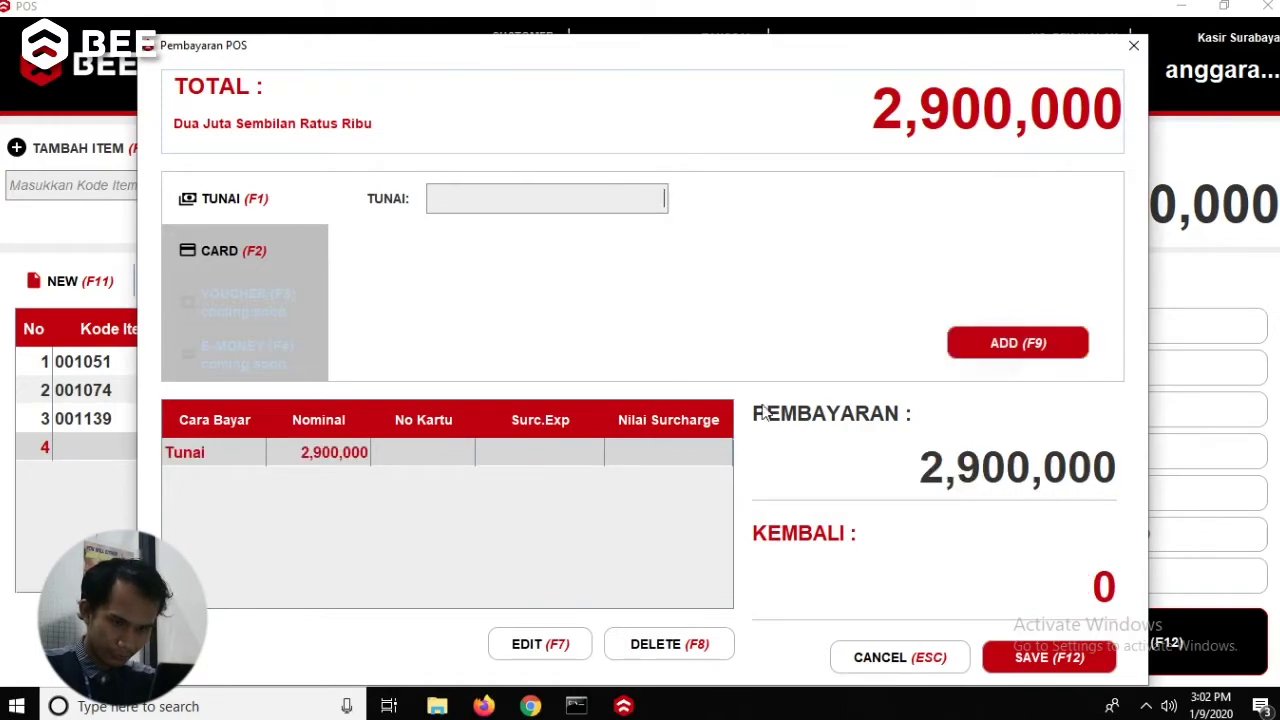
key("F12")
key("Escape")
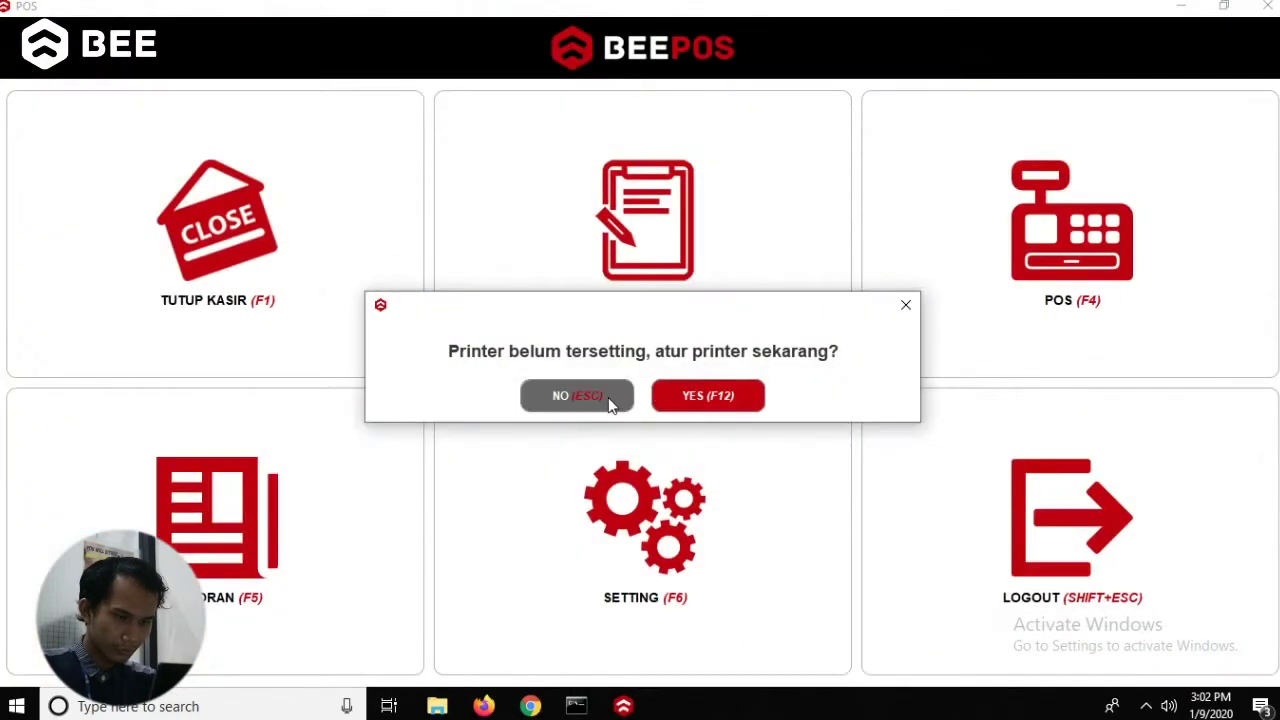
left_click(608, 400)
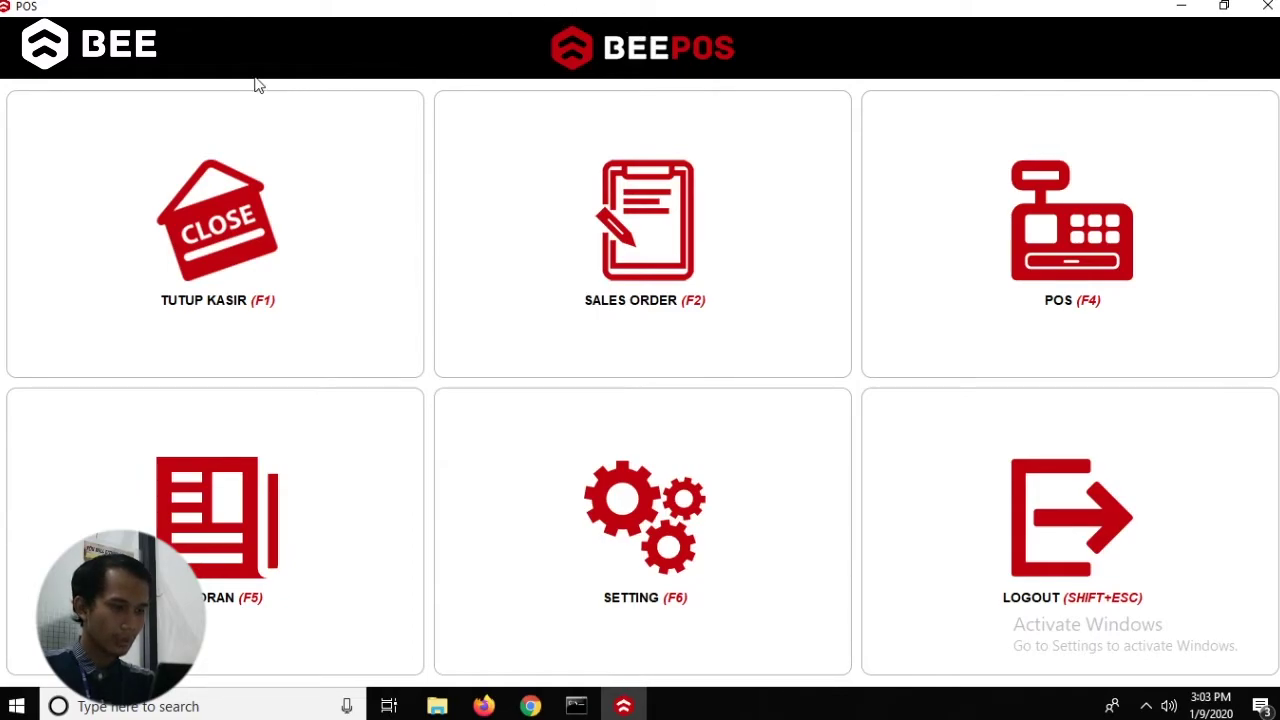
Start closing the cash register and proceed to the Setoran Kasir deposit dialog.
left_click(228, 168)
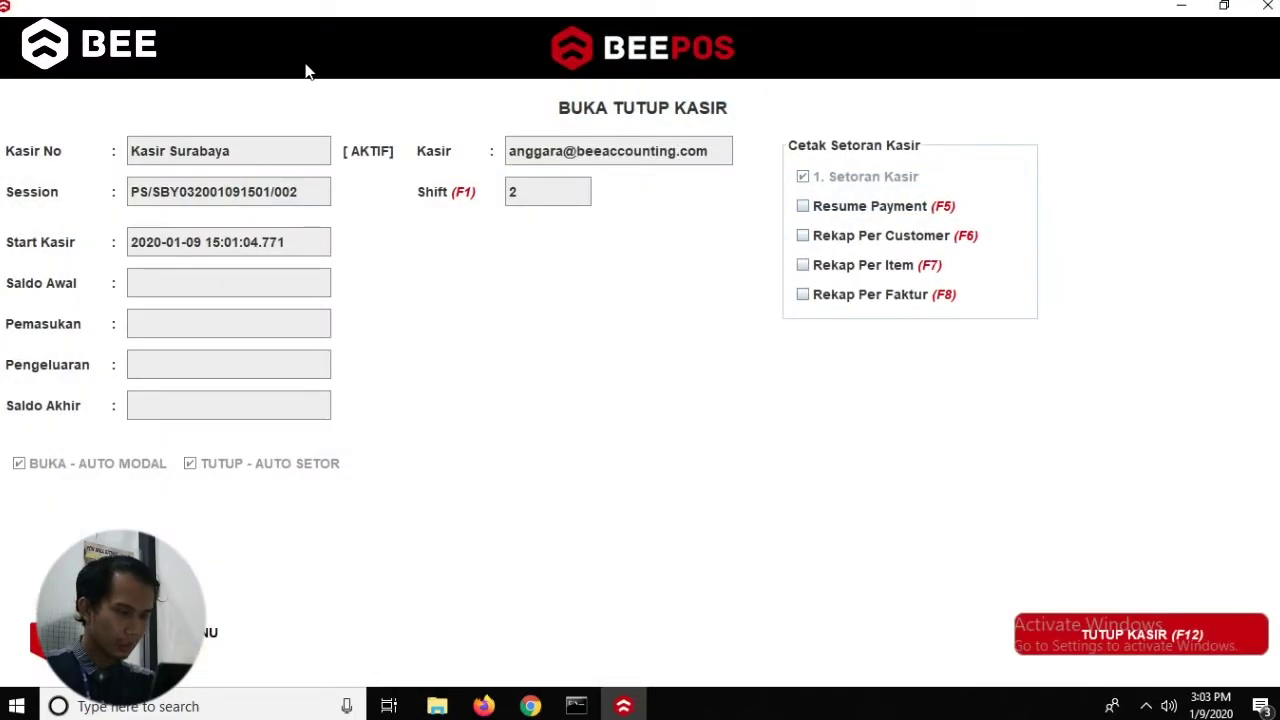
left_click(1131, 634)
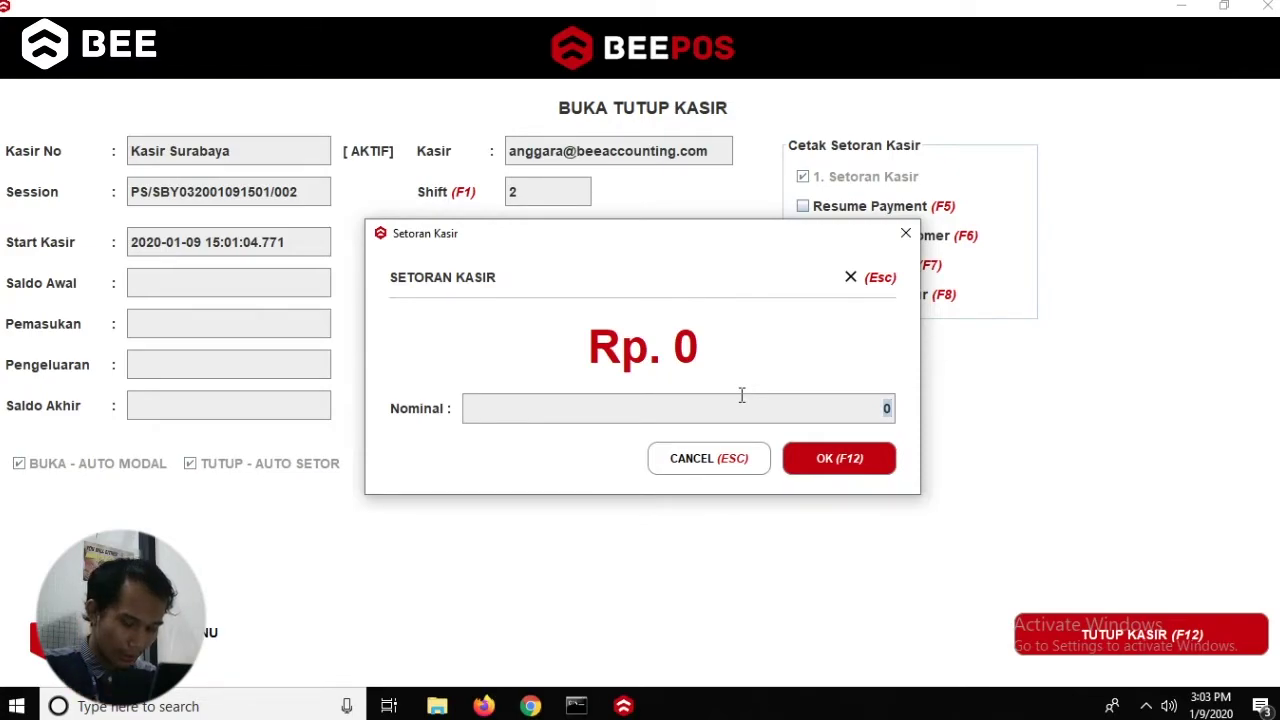
Enter a 2,900,000 cash deposit in Setoran Kasir and confirm it.
type("2")
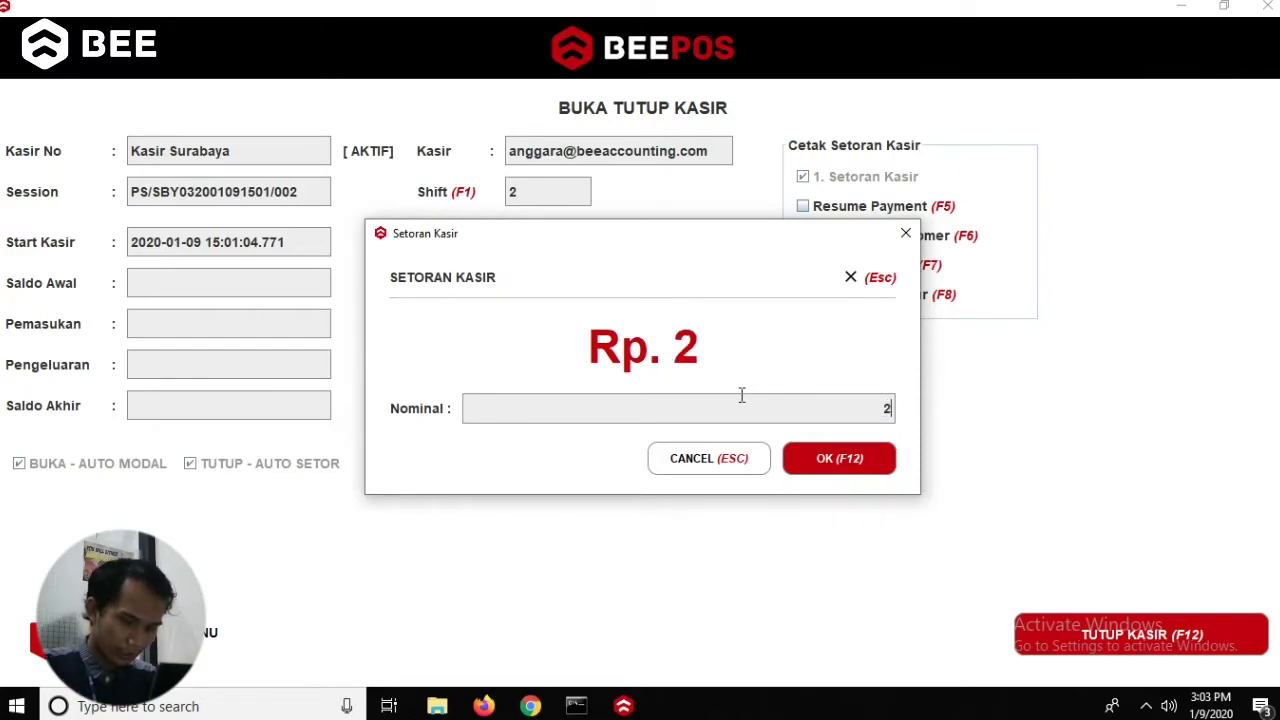
type(",900,000")
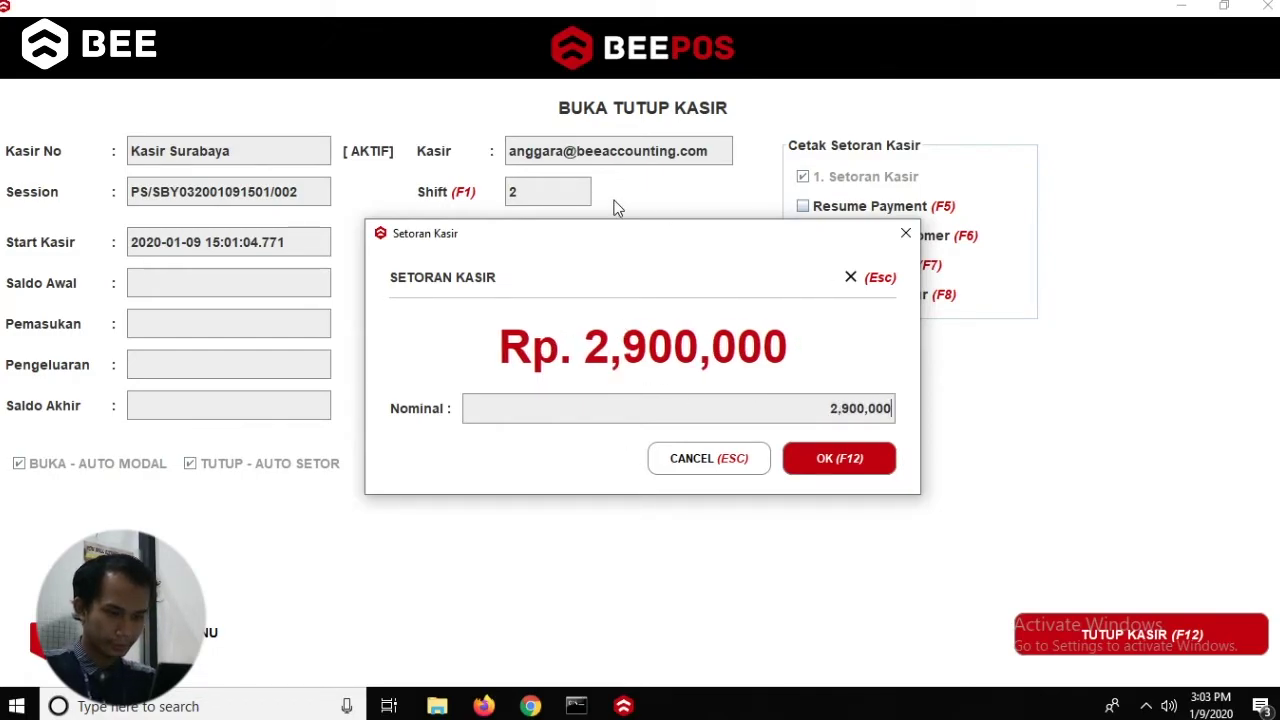
left_click(872, 458)
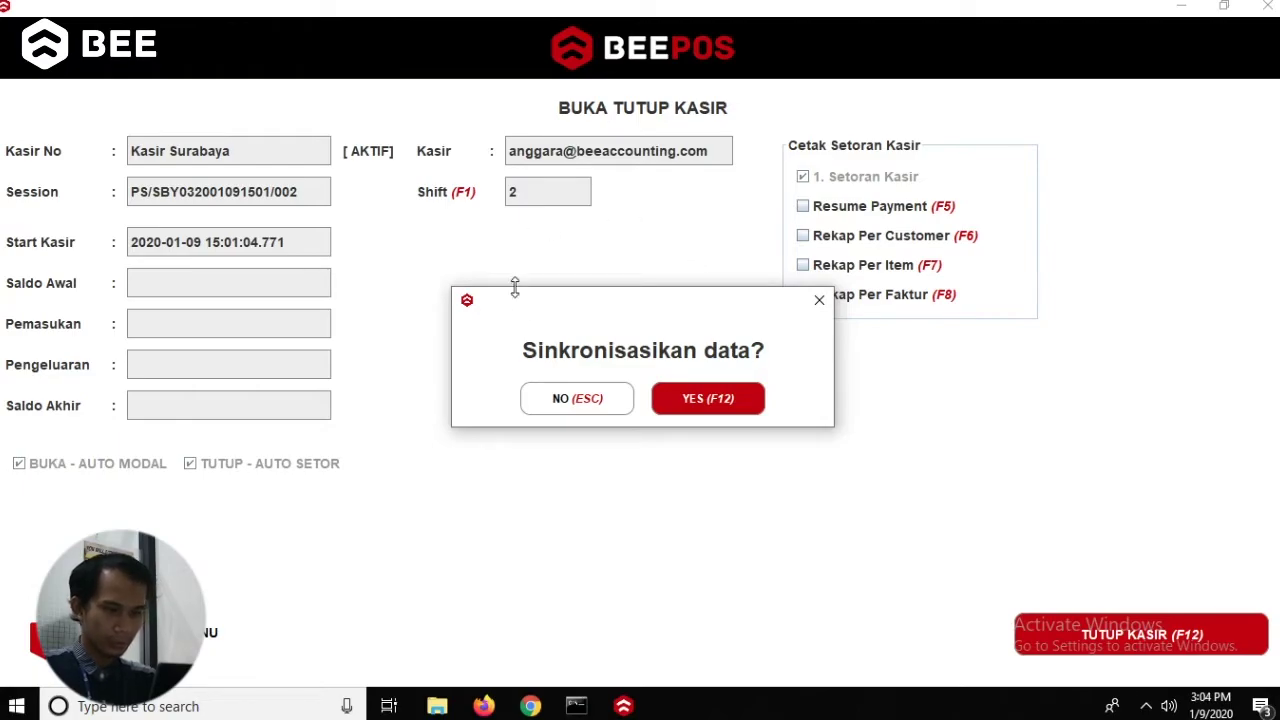
Agree to sync, dismiss the printer notice, skip the duplicate deposit slip, and acknowledge success.
left_click(703, 397)
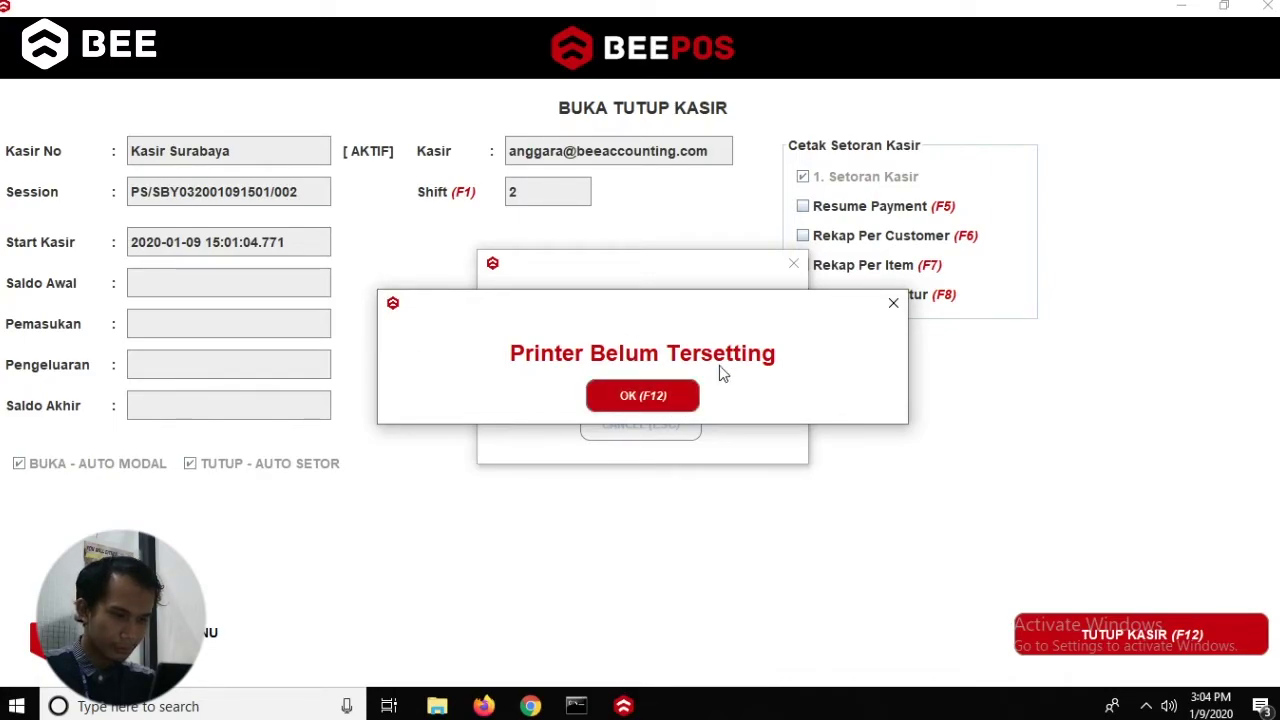
left_click(663, 398)
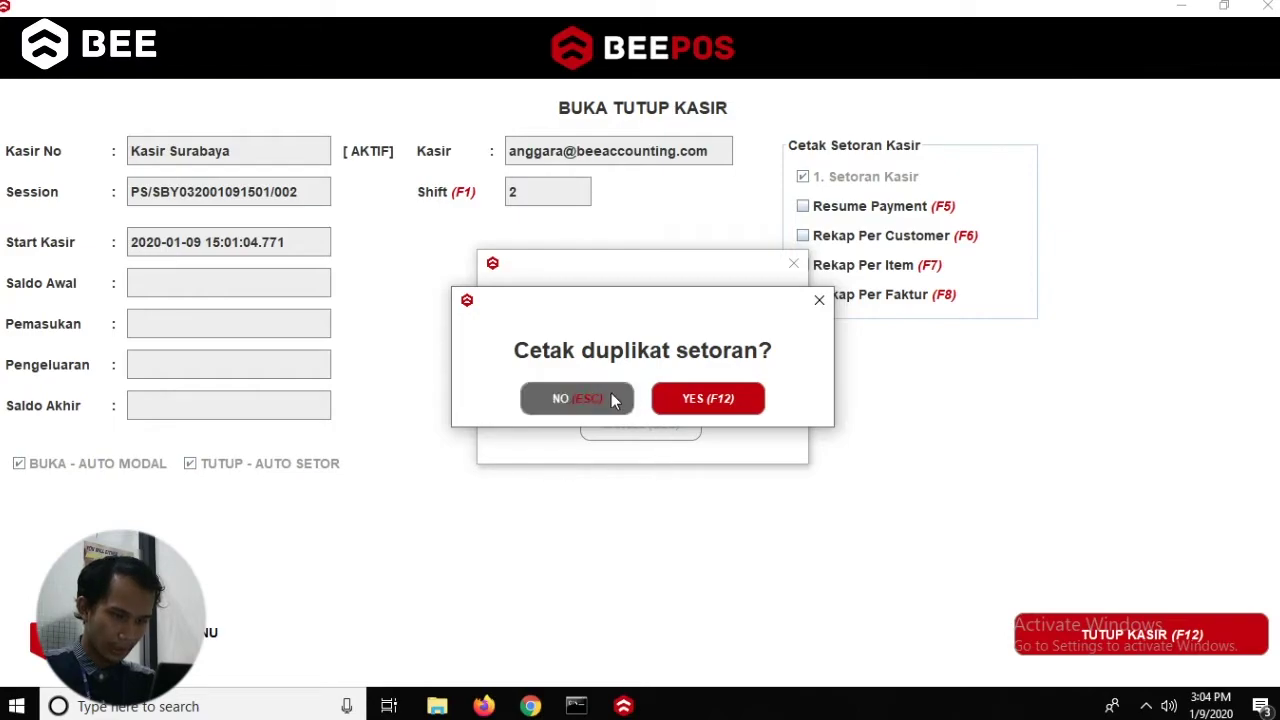
left_click(534, 397)
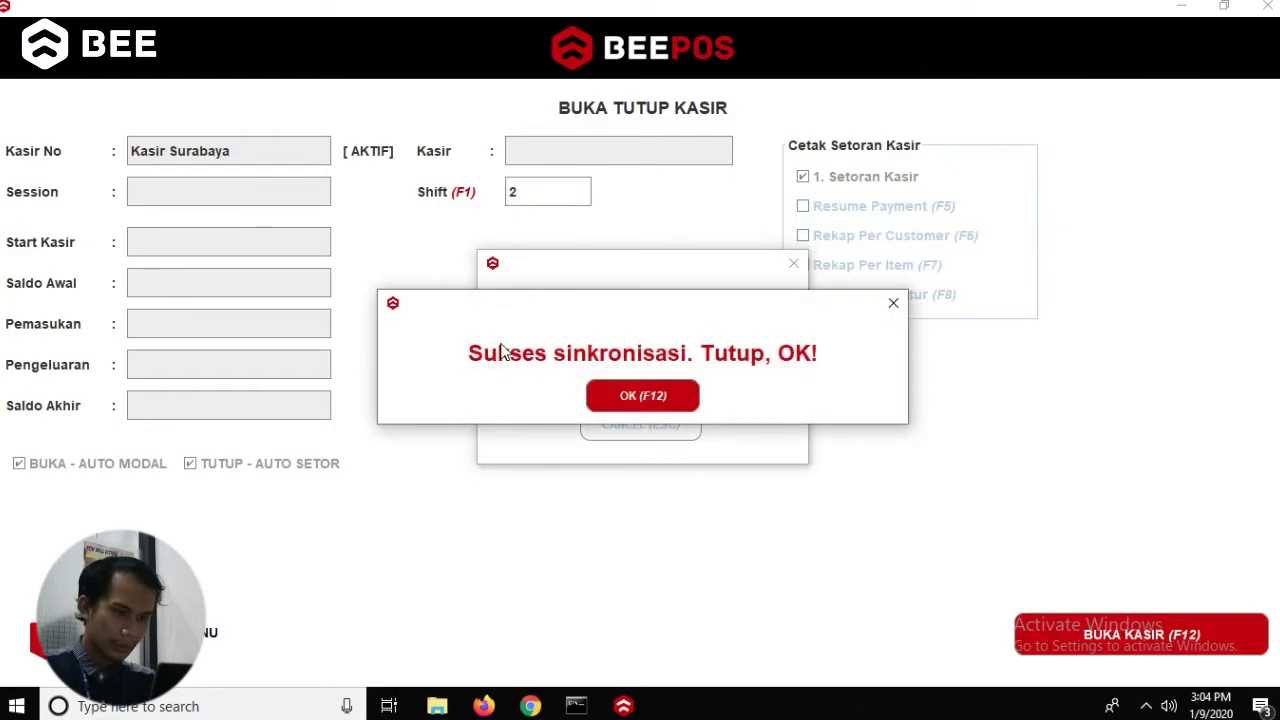
left_click(655, 395)
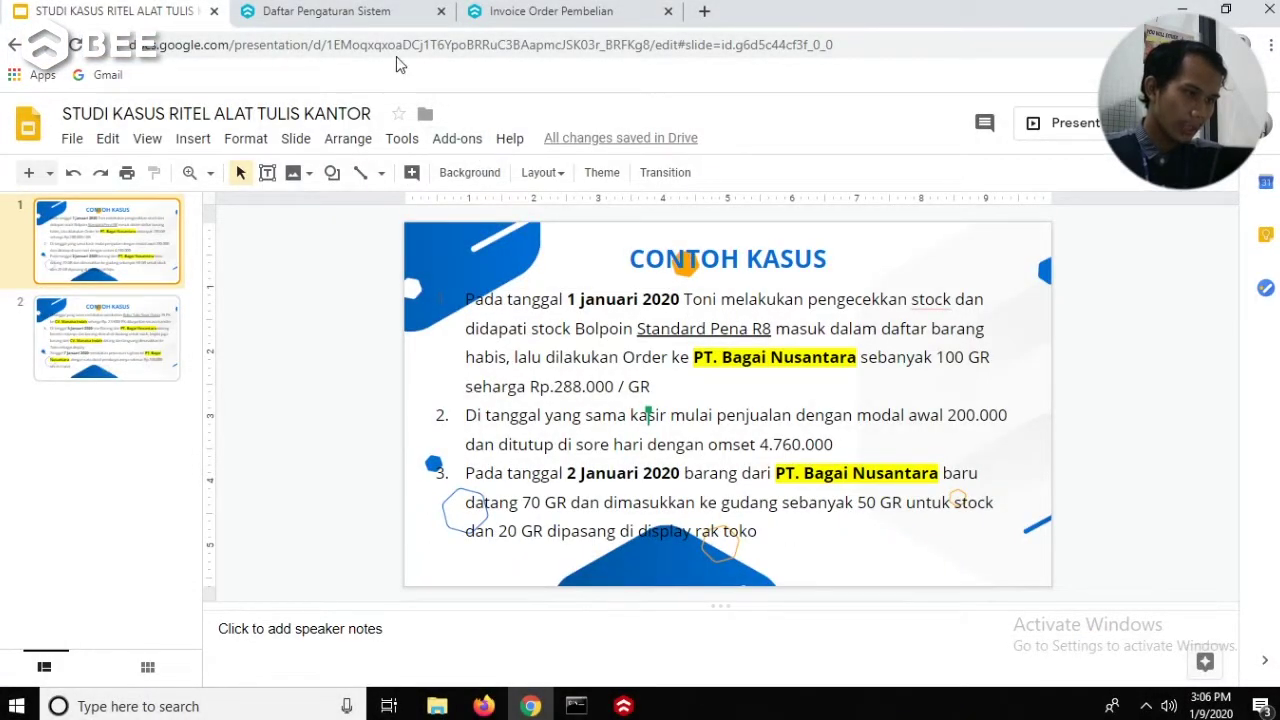
Switch back to the BeeCloud Daftar Pengaturan Sistem browser tab.
left_click(318, 12)
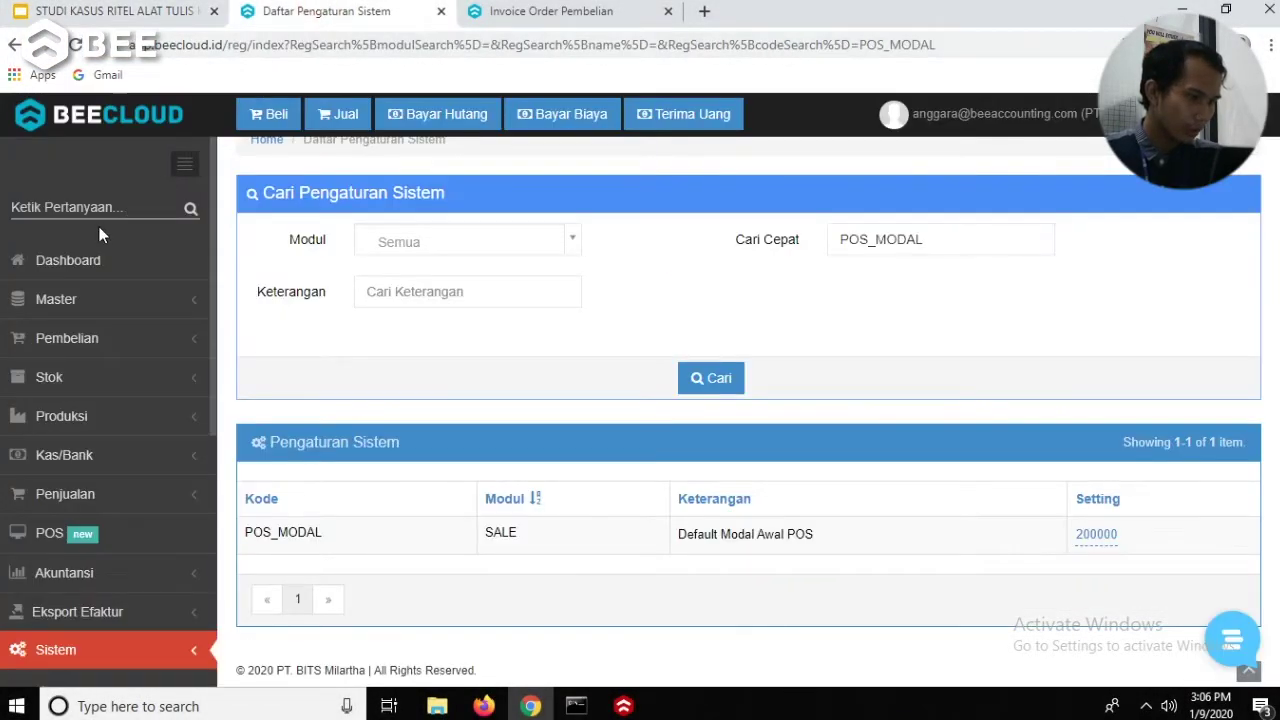
Expand Pembelian in the sidebar and open the empty Penerimaan Pembelian list.
scroll(643, 293, "up", 2)
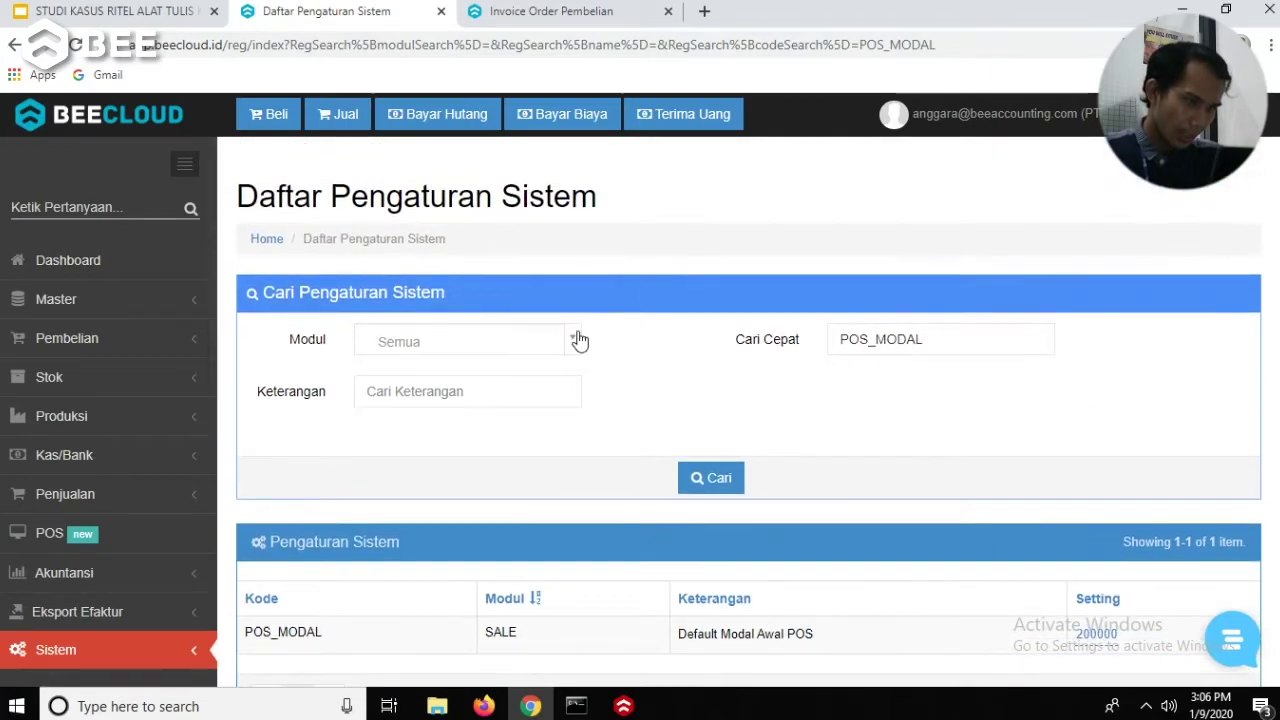
scroll(580, 340, "down", 2)
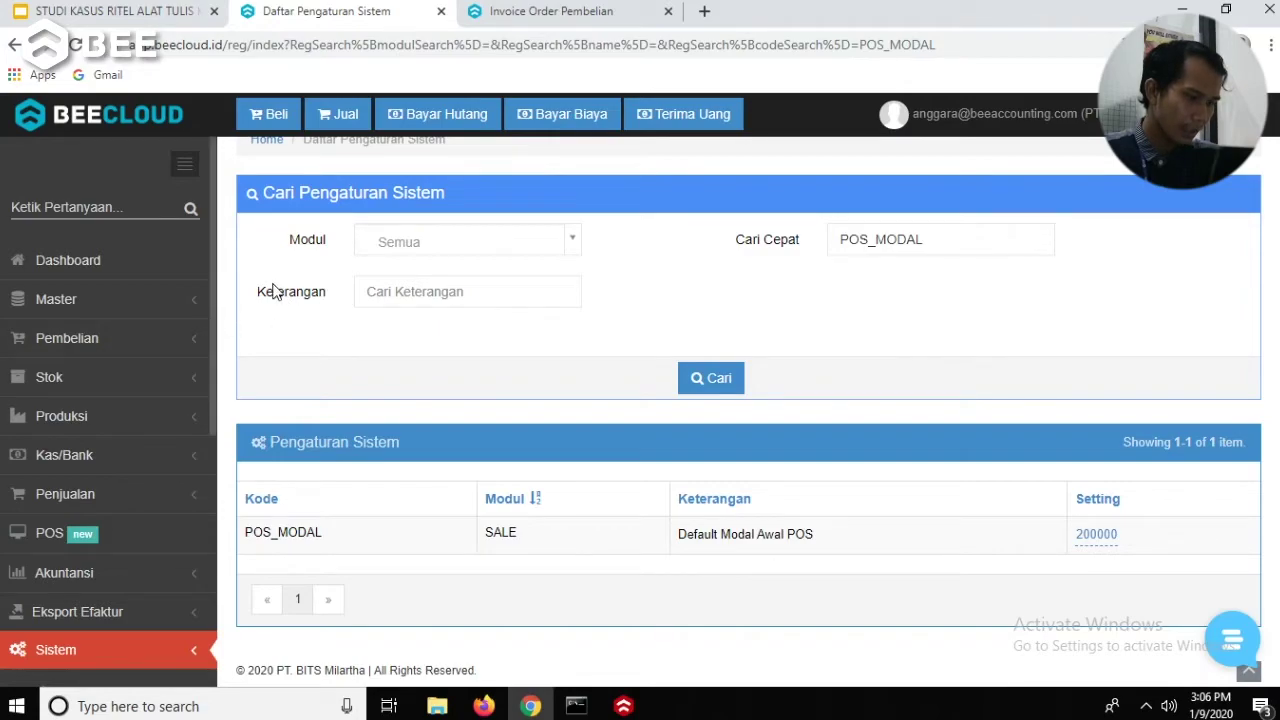
left_click(170, 330)
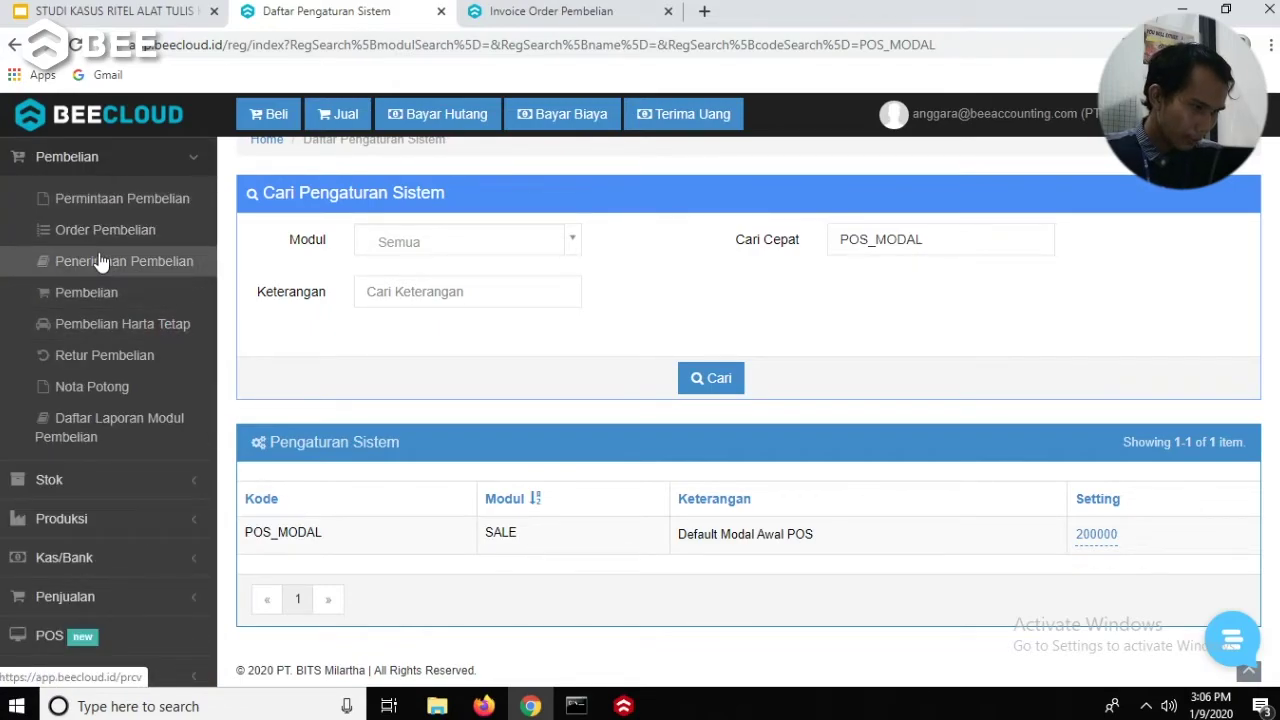
left_click(163, 264)
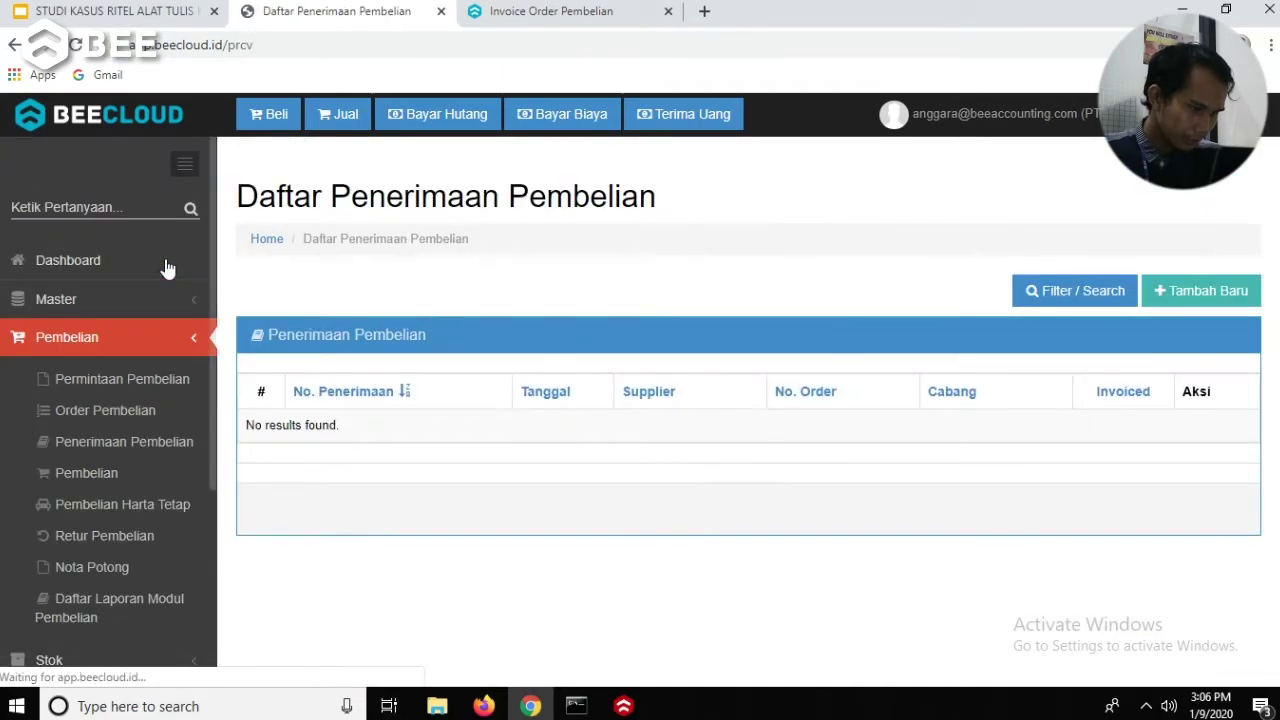
Start a new purchase receipt dated 2 January 2020.
left_click(1203, 291)
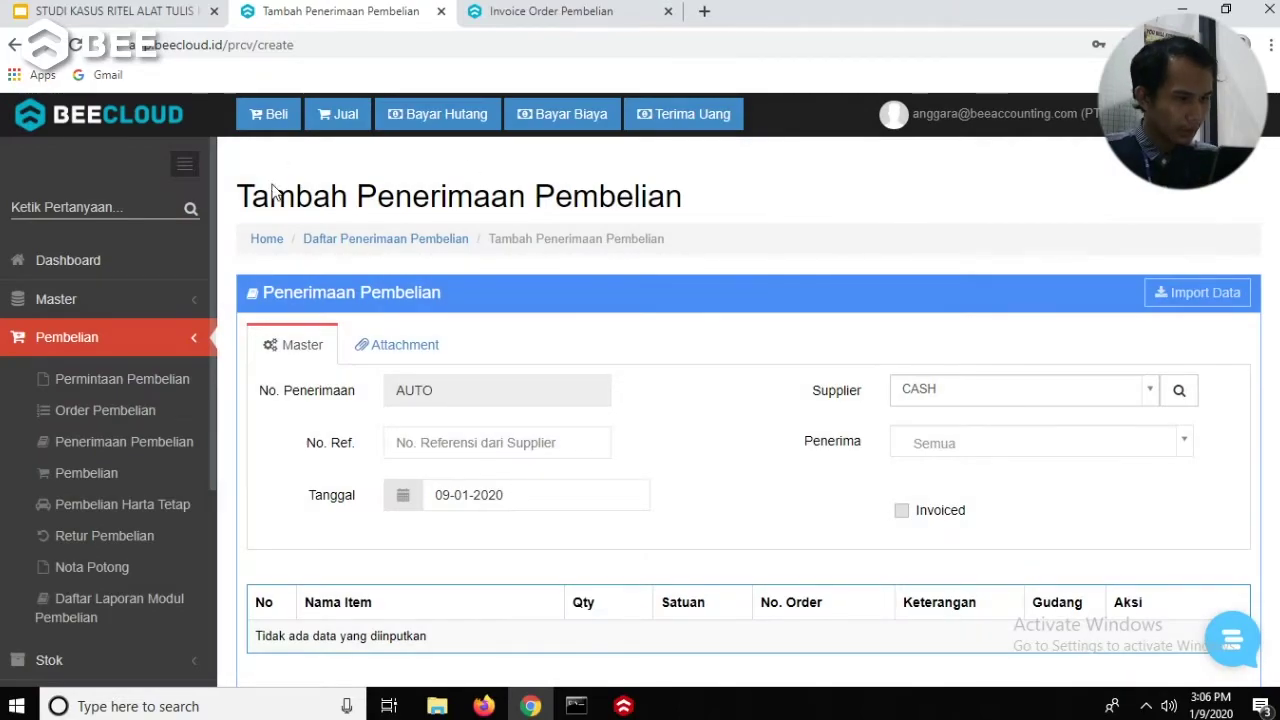
scroll(713, 333, "down", 3)
scroll(713, 333, "up", 3)
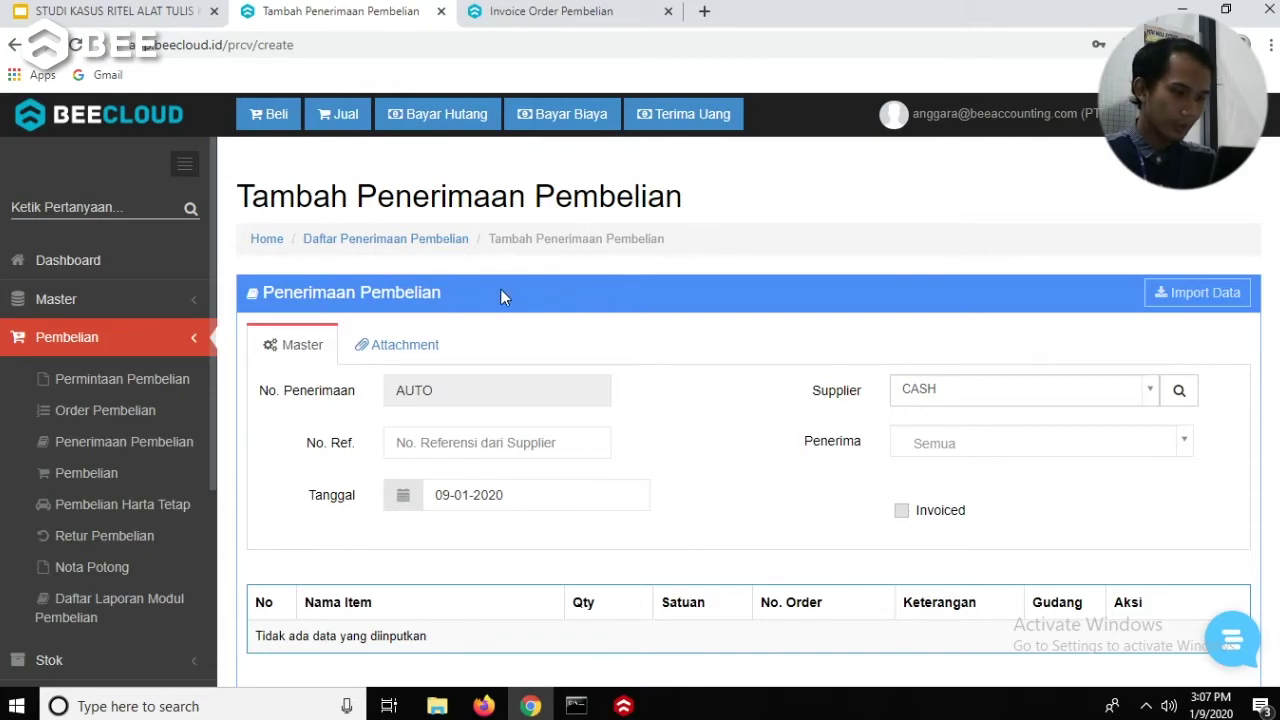
scroll(669, 309, "down", 2)
scroll(670, 310, "up", 2)
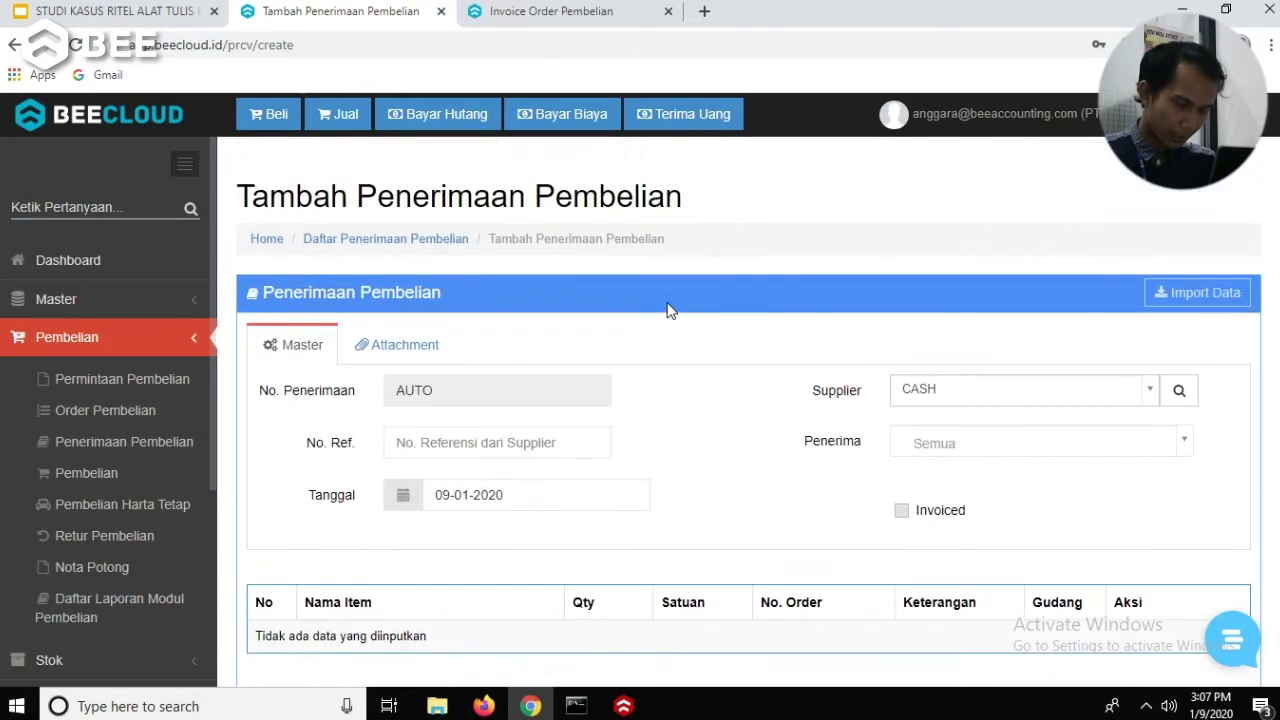
left_click(439, 494)
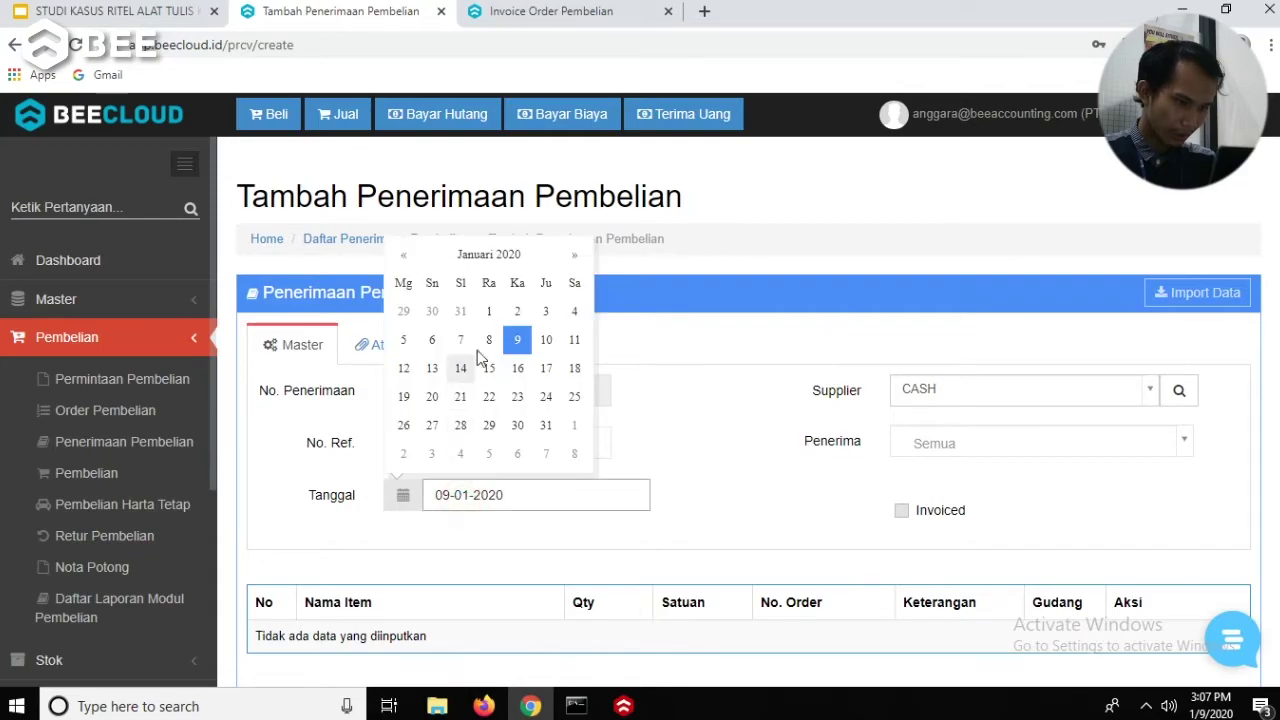
left_click(521, 311)
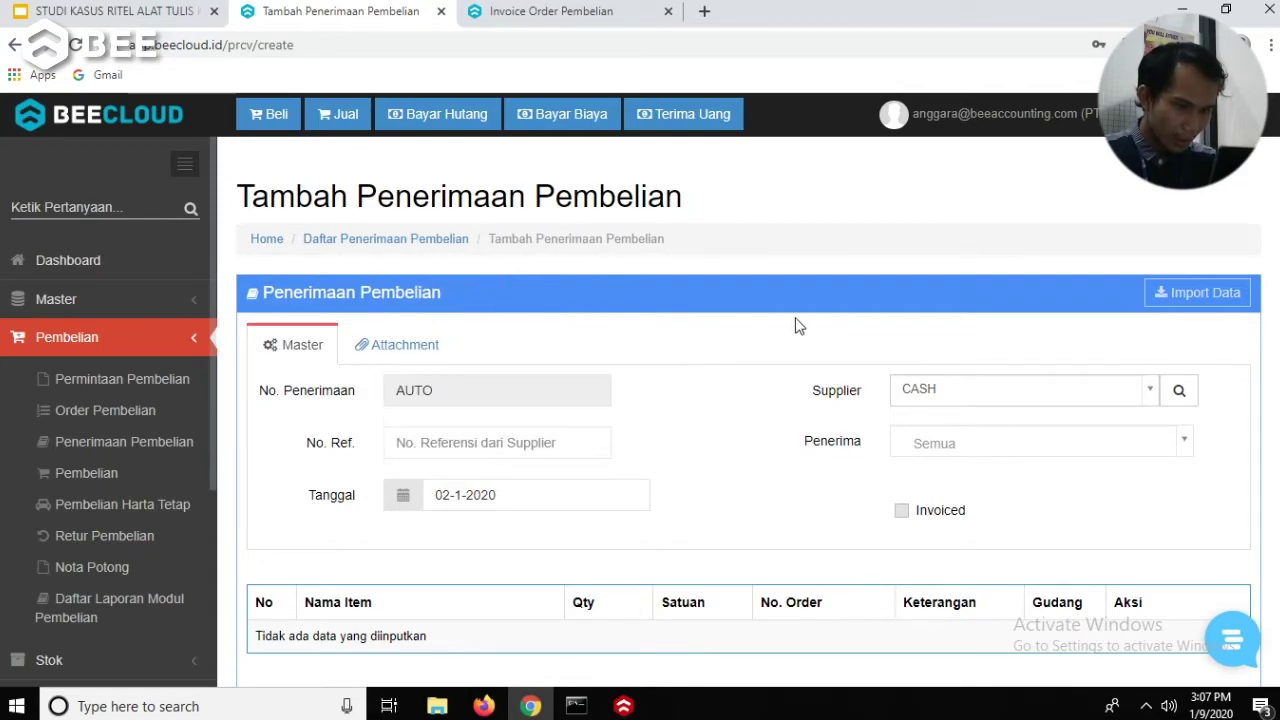
Search 'Bagai' and set PT. Bagai Nusantara as the receipt's supplier.
left_click(972, 390)
type("Bagai")
left_click(1038, 460)
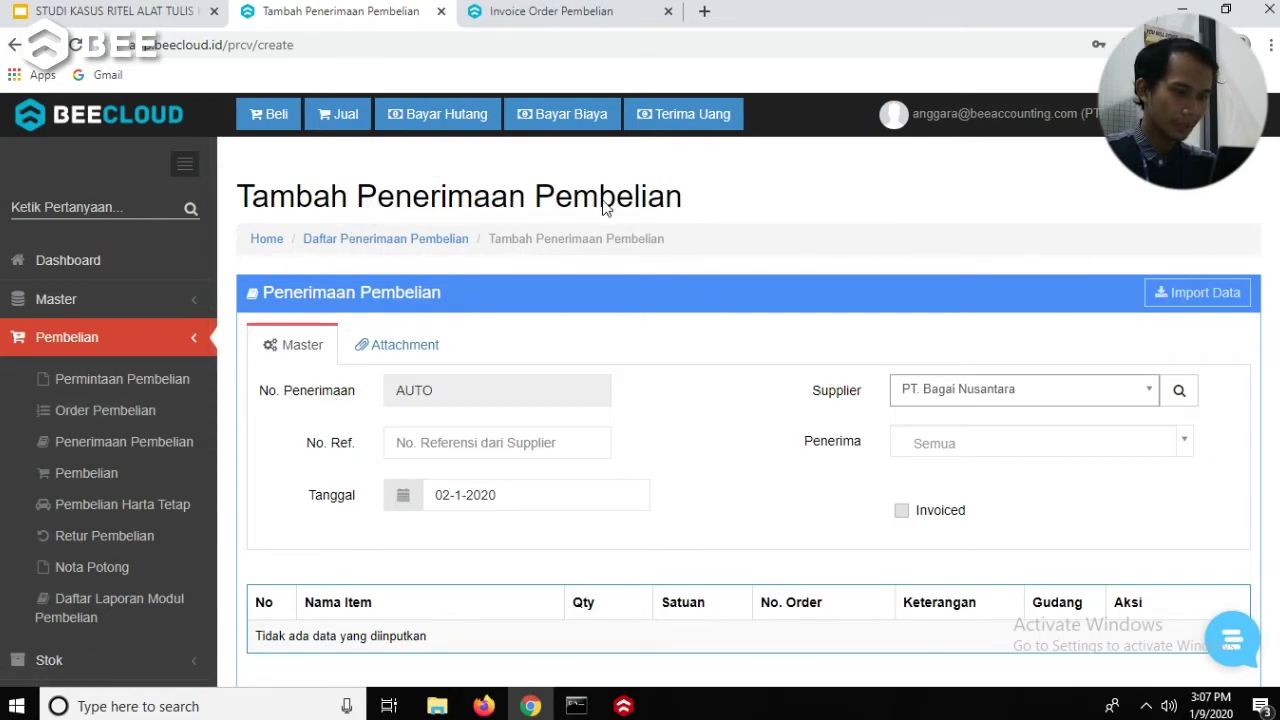
left_click(1180, 292)
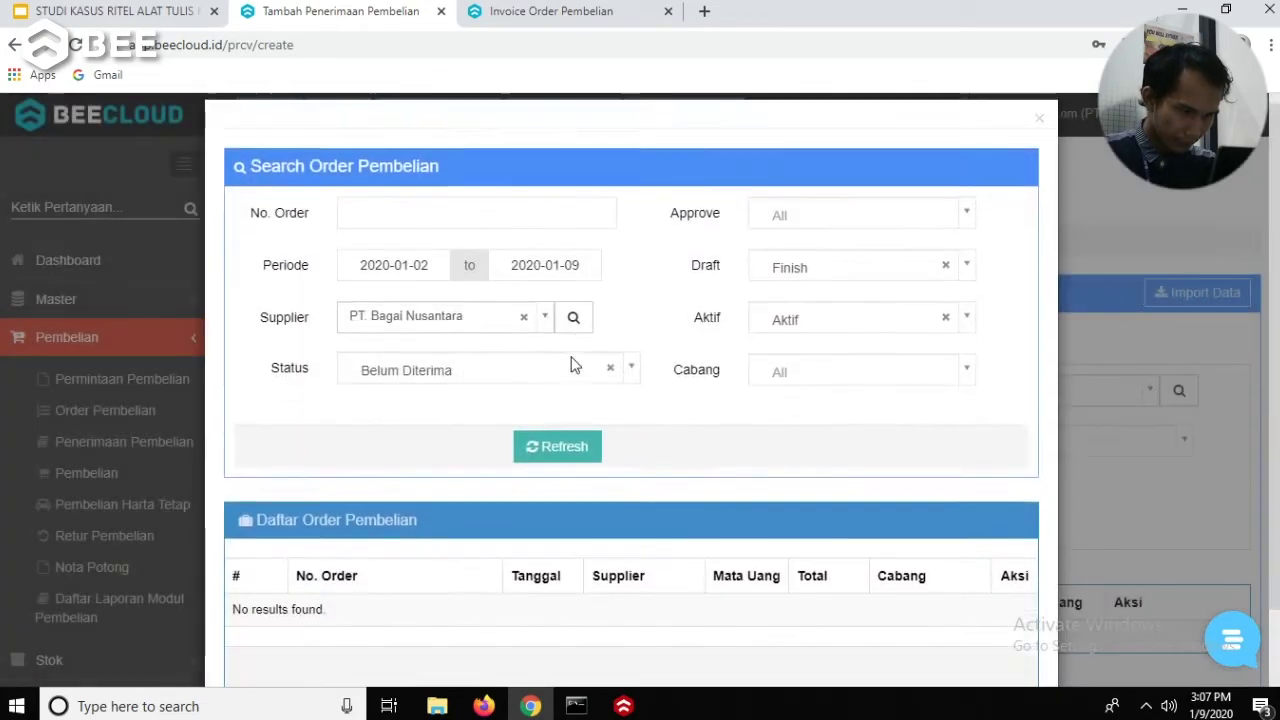
Set the period start to 2020-01-01, reset Aktif and Draft to All, and import PO00001001.
scroll(425, 217, "down", 1)
left_click(404, 189)
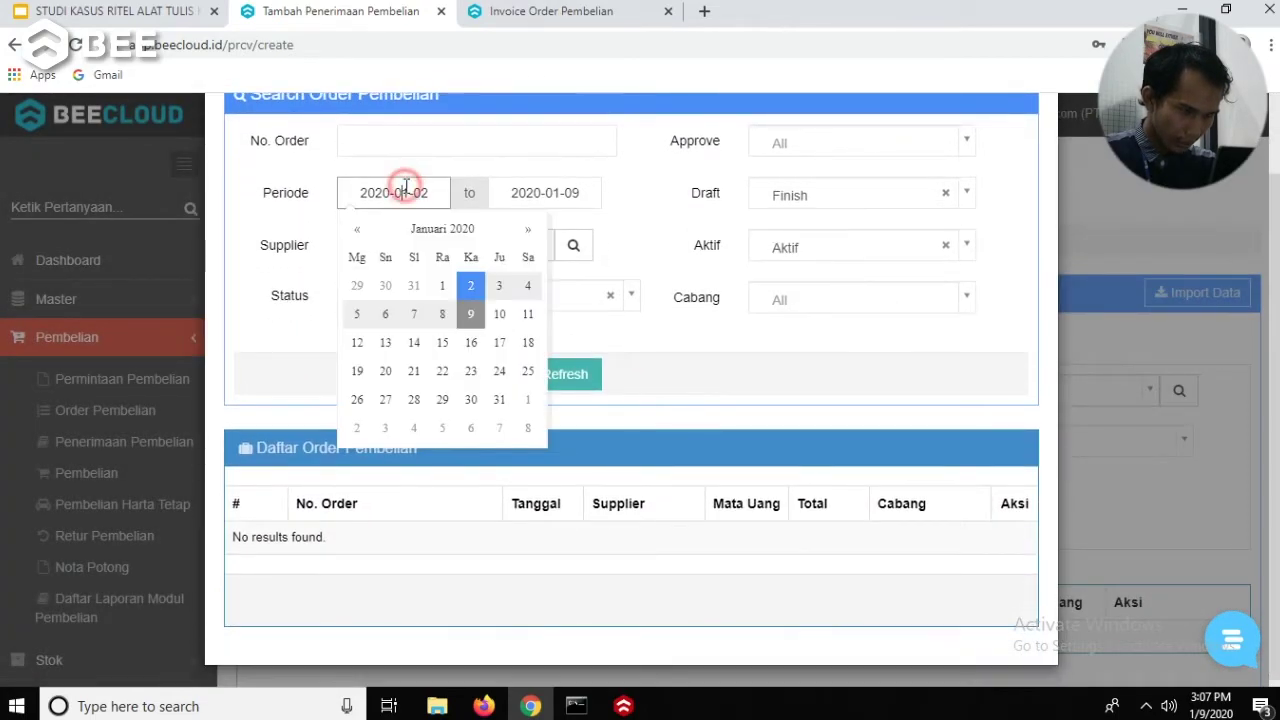
left_click(436, 284)
scroll(535, 203, "up", 1)
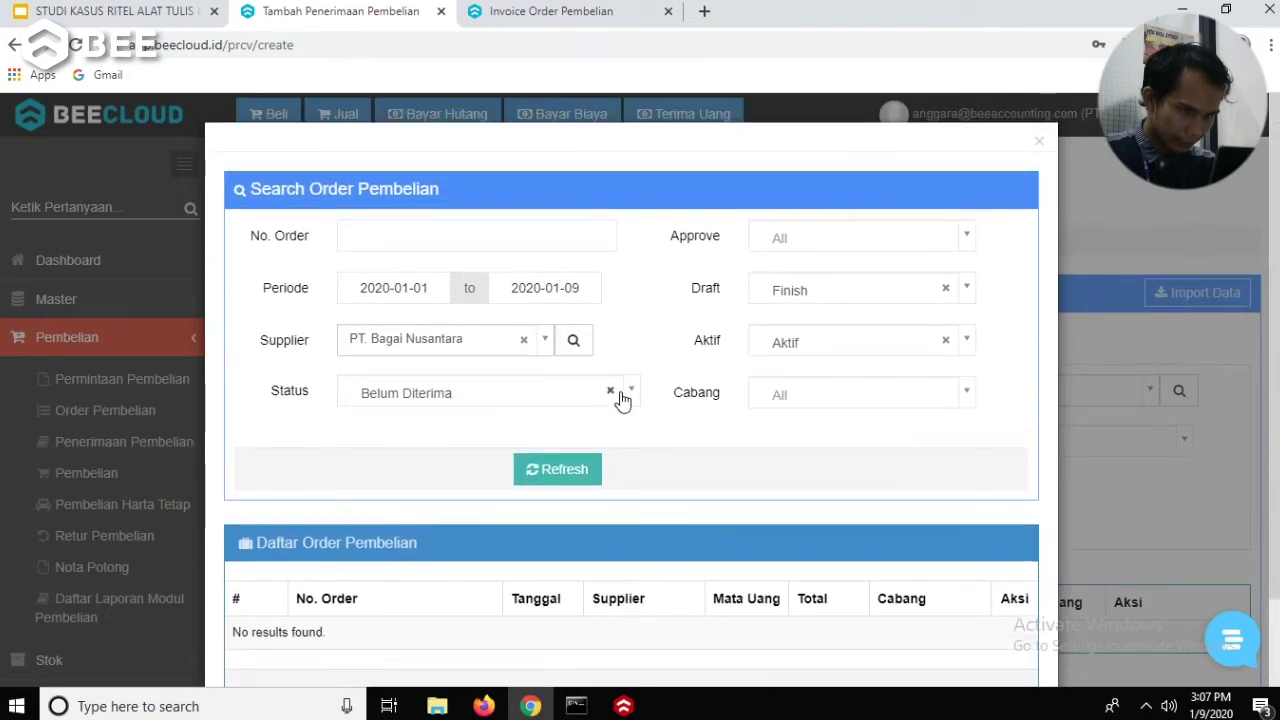
left_click(945, 343)
left_click(945, 288)
left_click(551, 469)
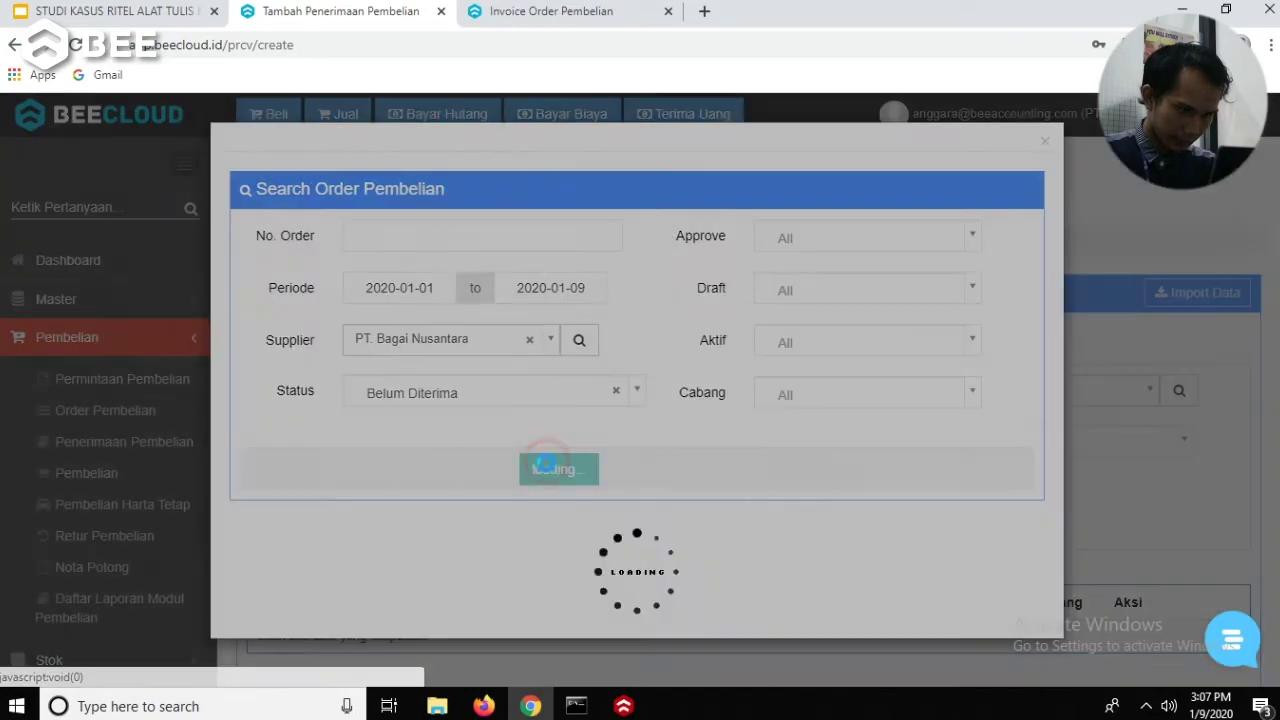
scroll(543, 447, "down", 1)
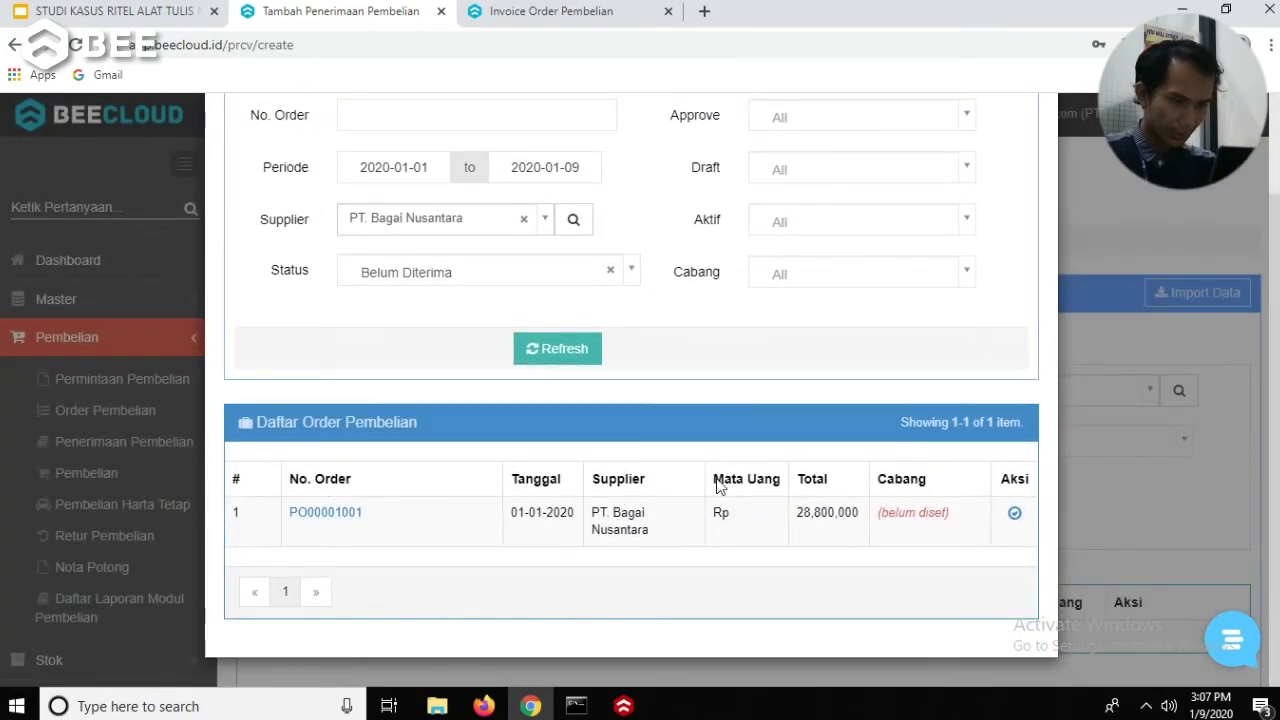
left_click(1015, 512)
Glance at the case-study presentation and come back to the receipt form.
scroll(1018, 507, "down", 4)
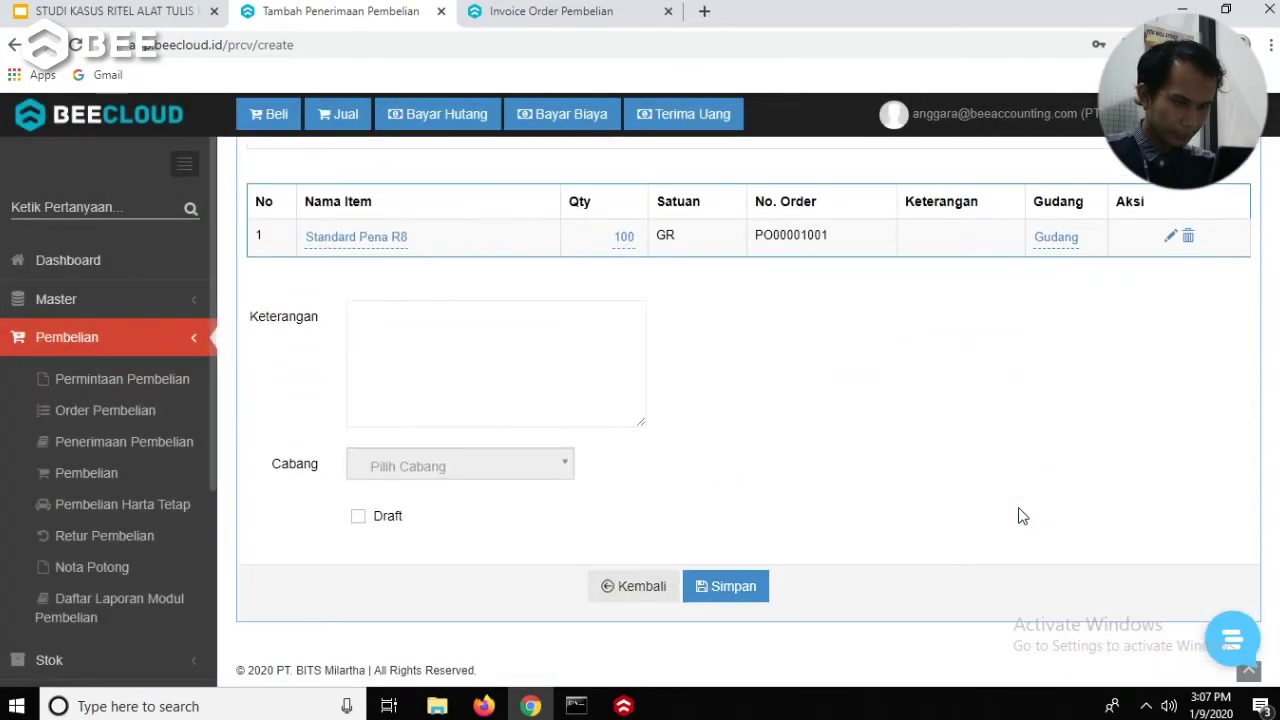
scroll(1018, 507, "up", 4)
scroll(816, 443, "down", 1)
scroll(816, 443, "down", 2)
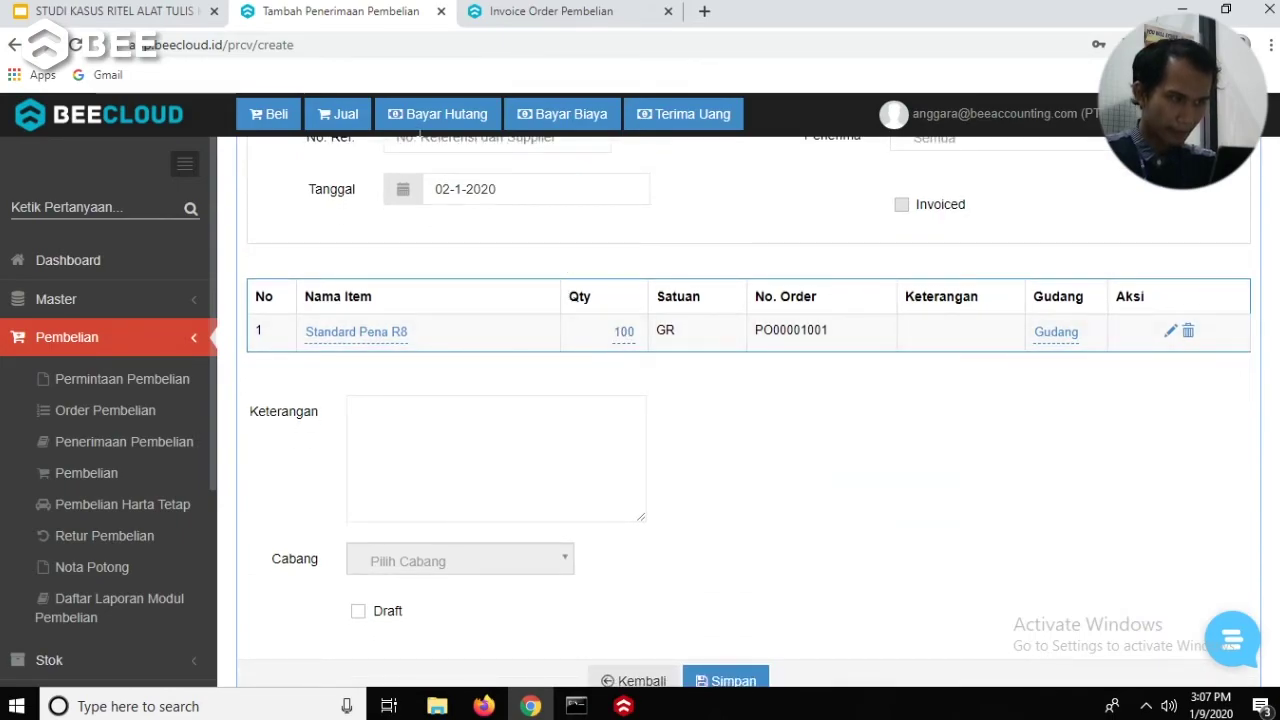
key("ctrl+1")
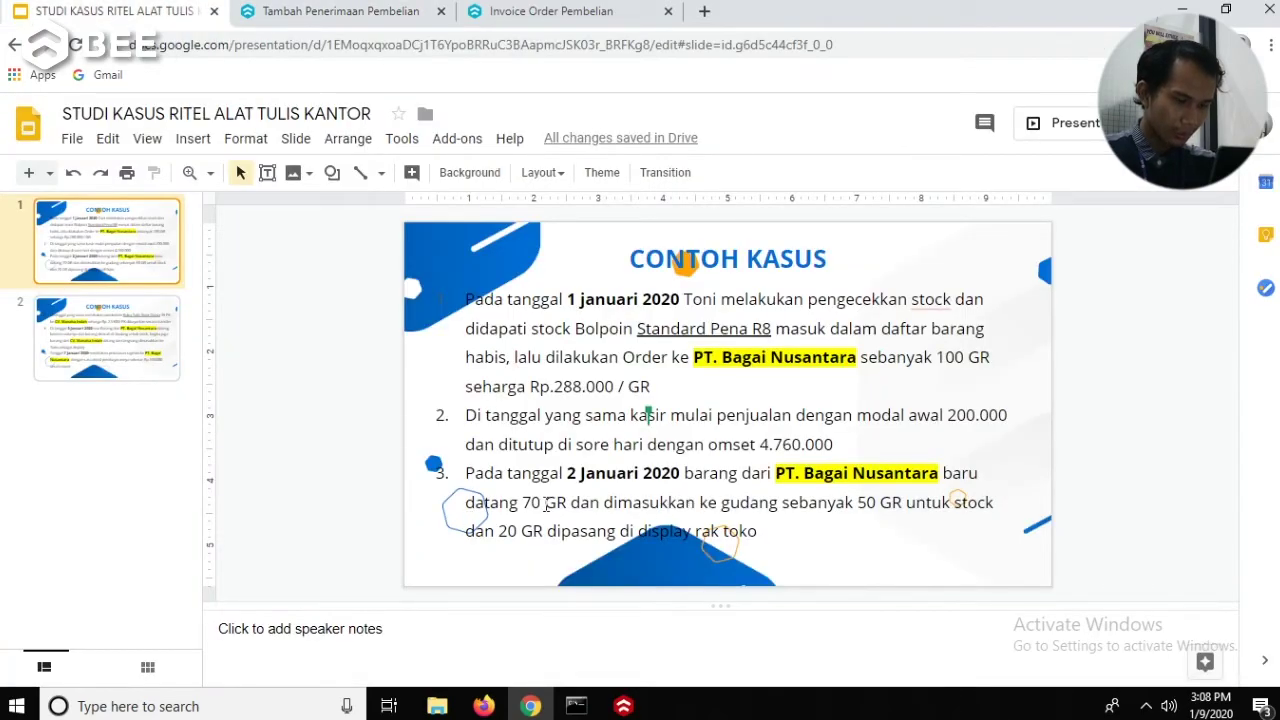
key("ctrl+2")
Change Standard Pena R8's received quantity from 100 to 70 GR.
scroll(533, 314, "down", 2)
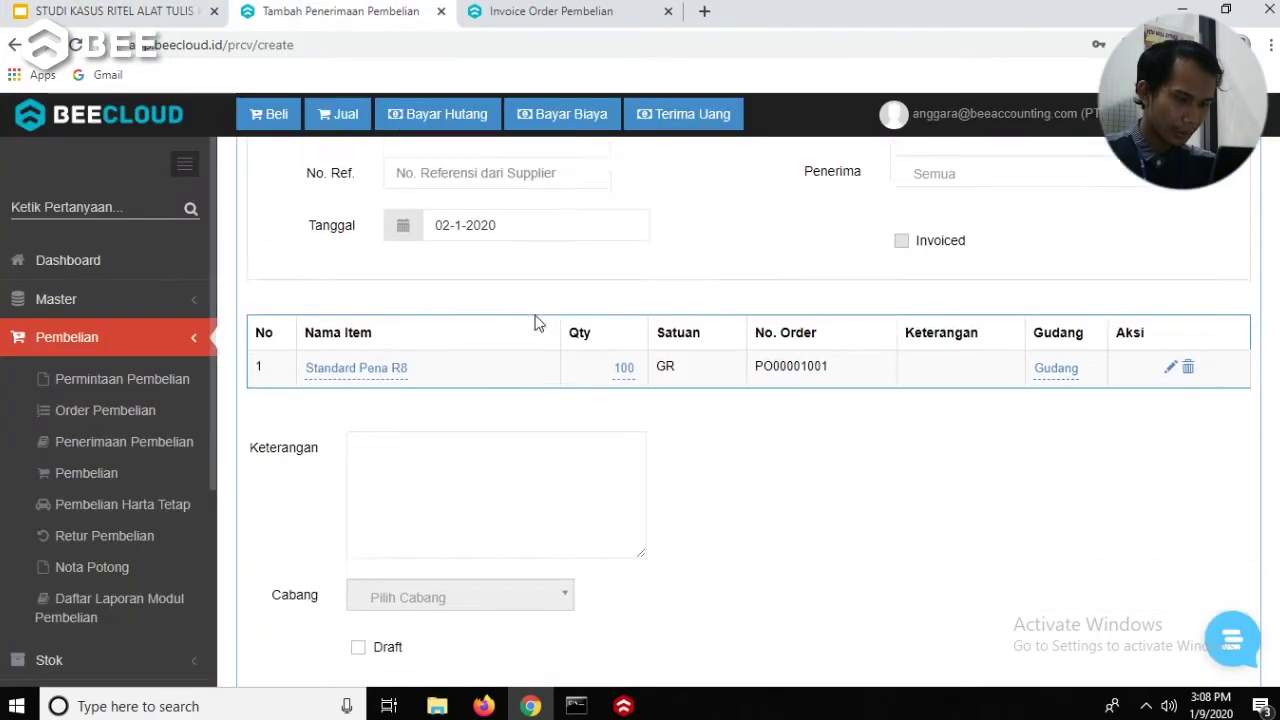
left_click(623, 353)
type("70")
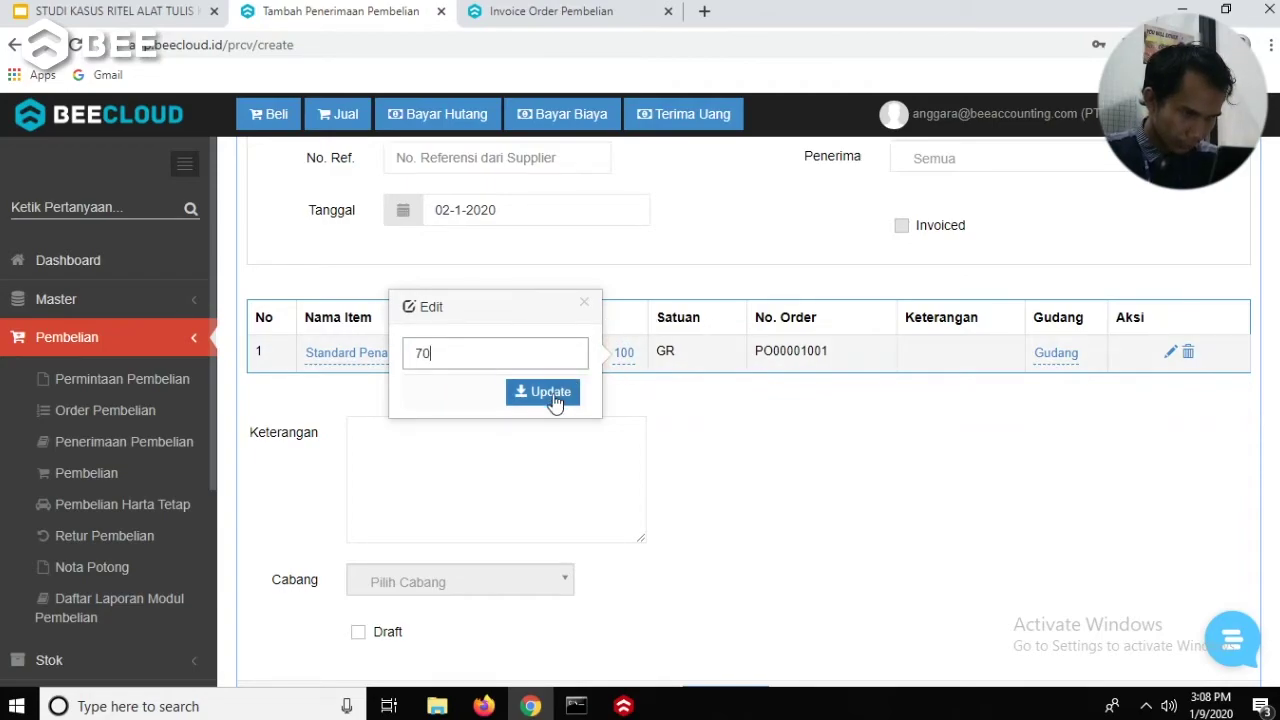
left_click(546, 393)
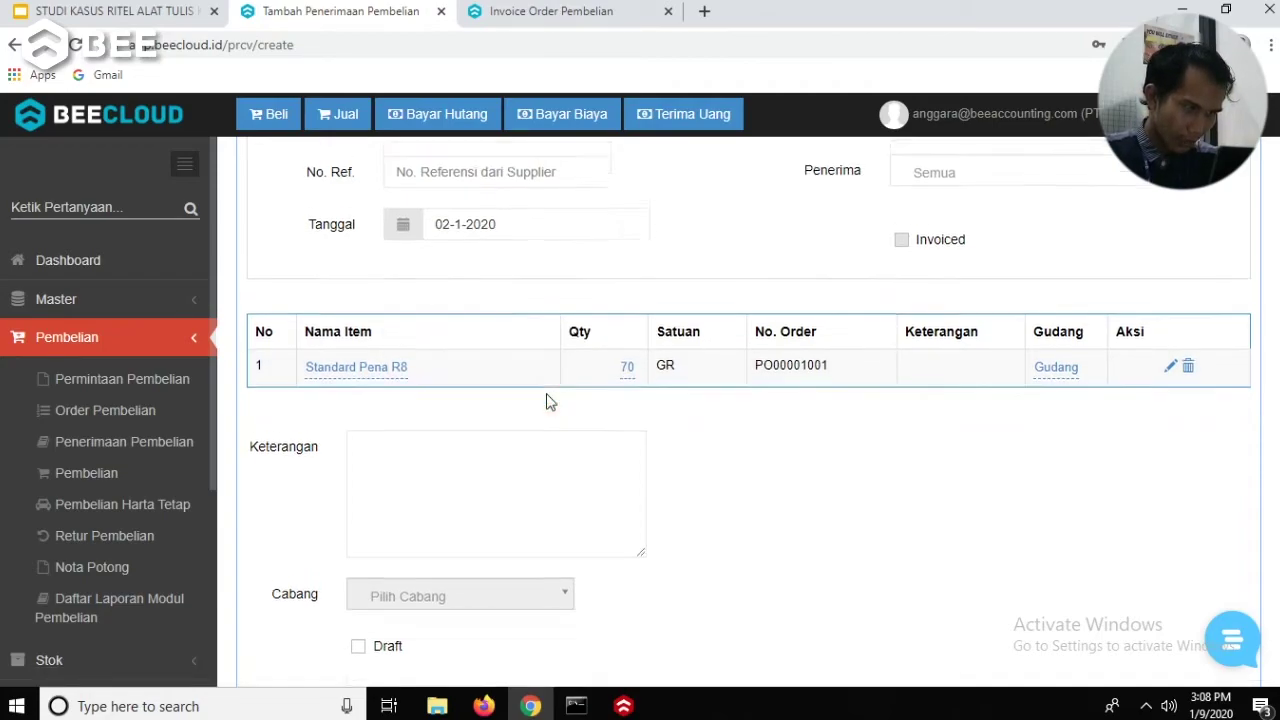
key("ctrl+Page_Up")
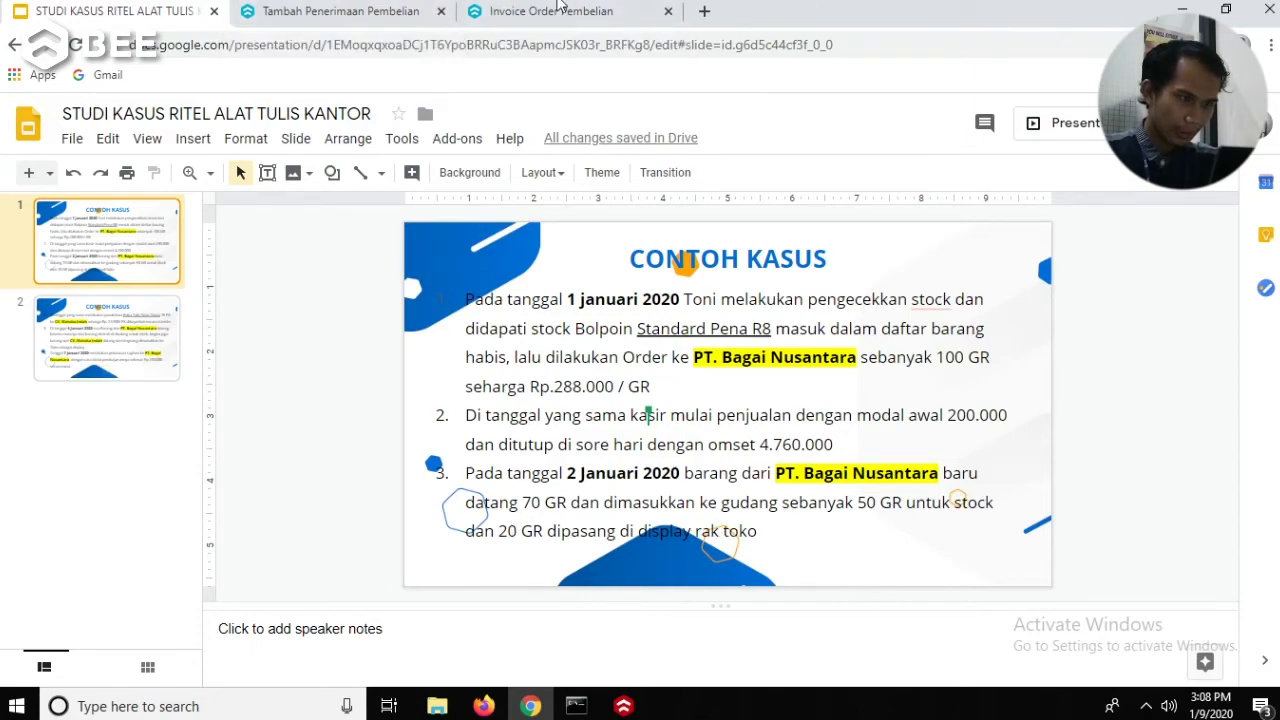
Save the 70 GR receipt as PV00001001 and confirm the success message.
left_click(373, 8)
scroll(752, 280, "down", 3)
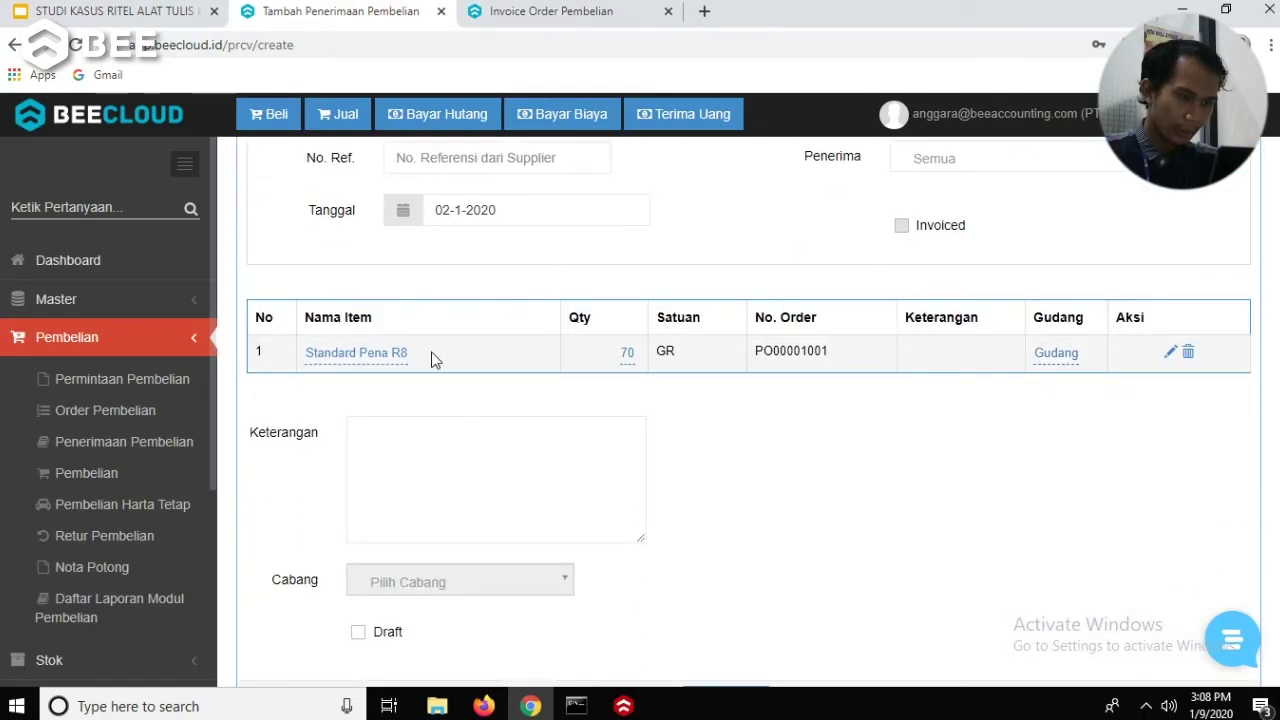
scroll(434, 370, "up", 2)
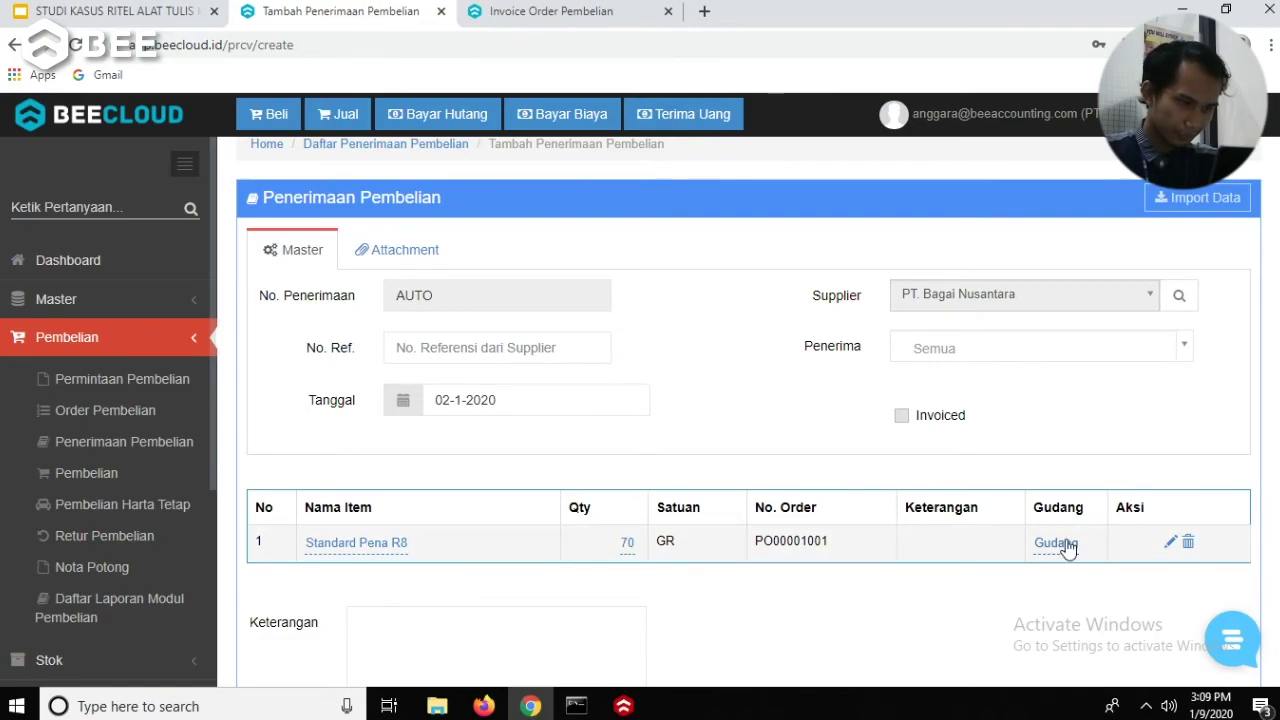
scroll(724, 387, "up", 1)
scroll(724, 387, "down", 1)
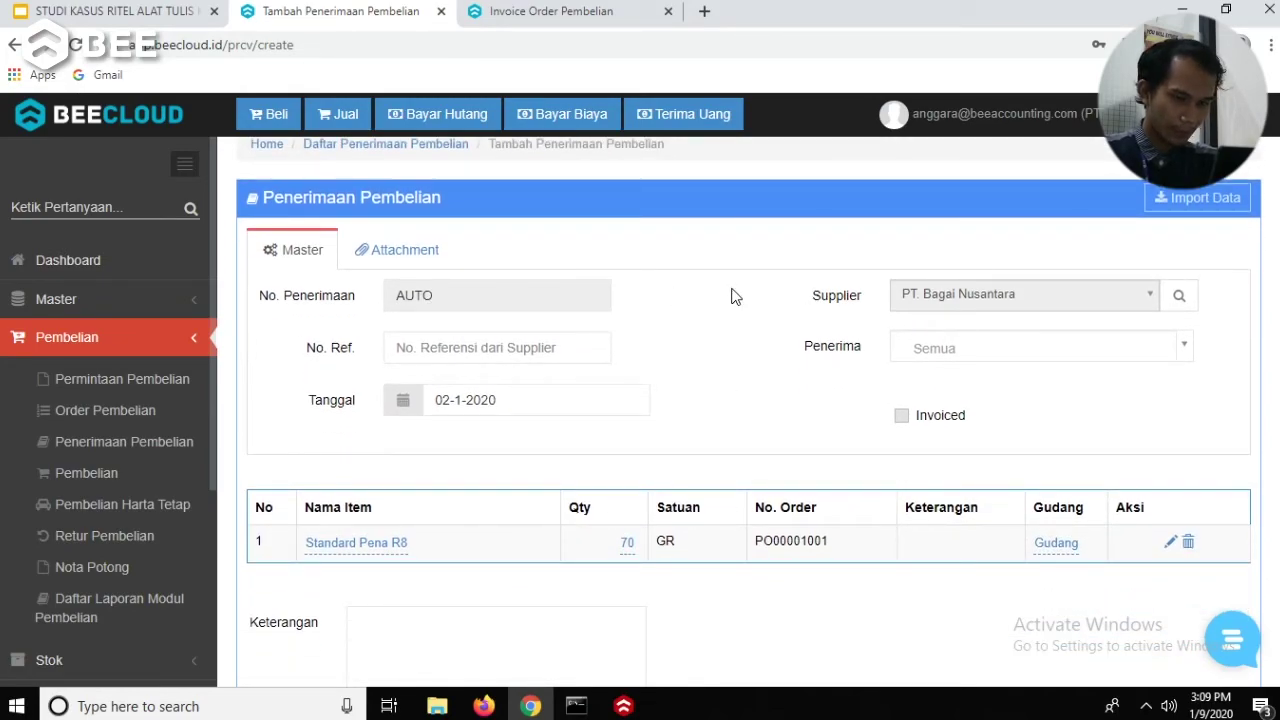
scroll(731, 296, "down", 3)
left_click(738, 580)
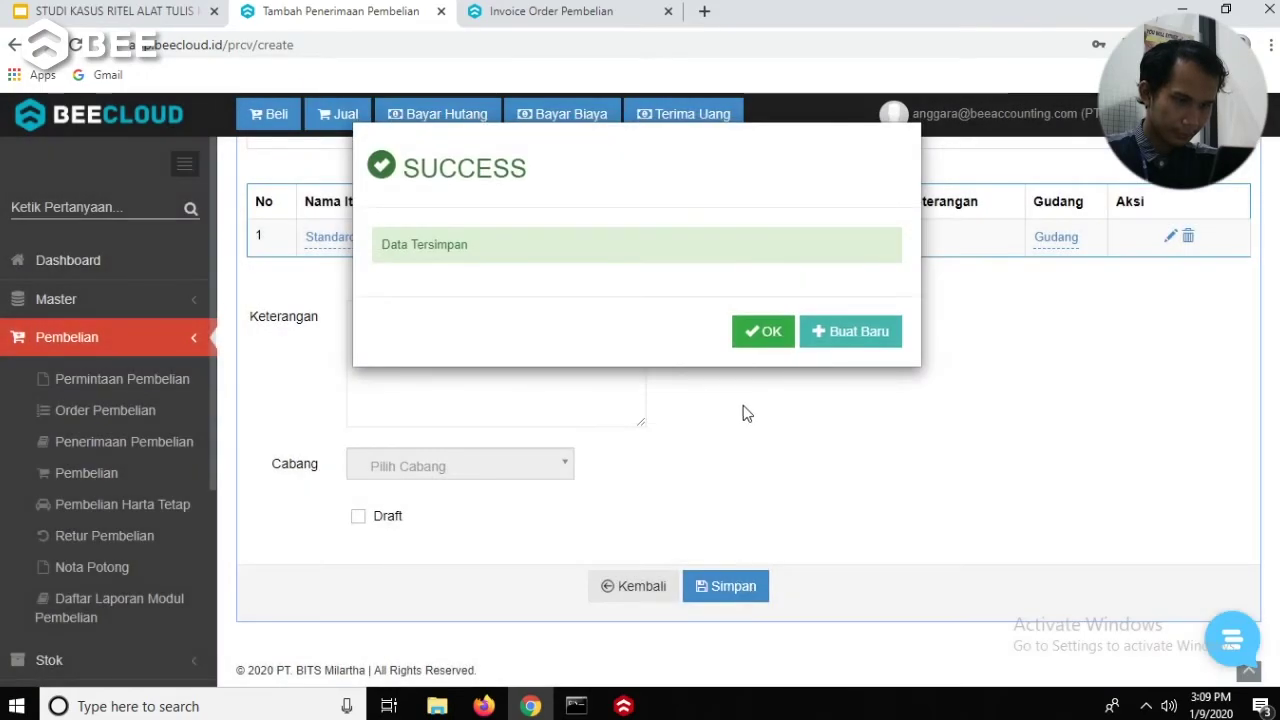
left_click(757, 337)
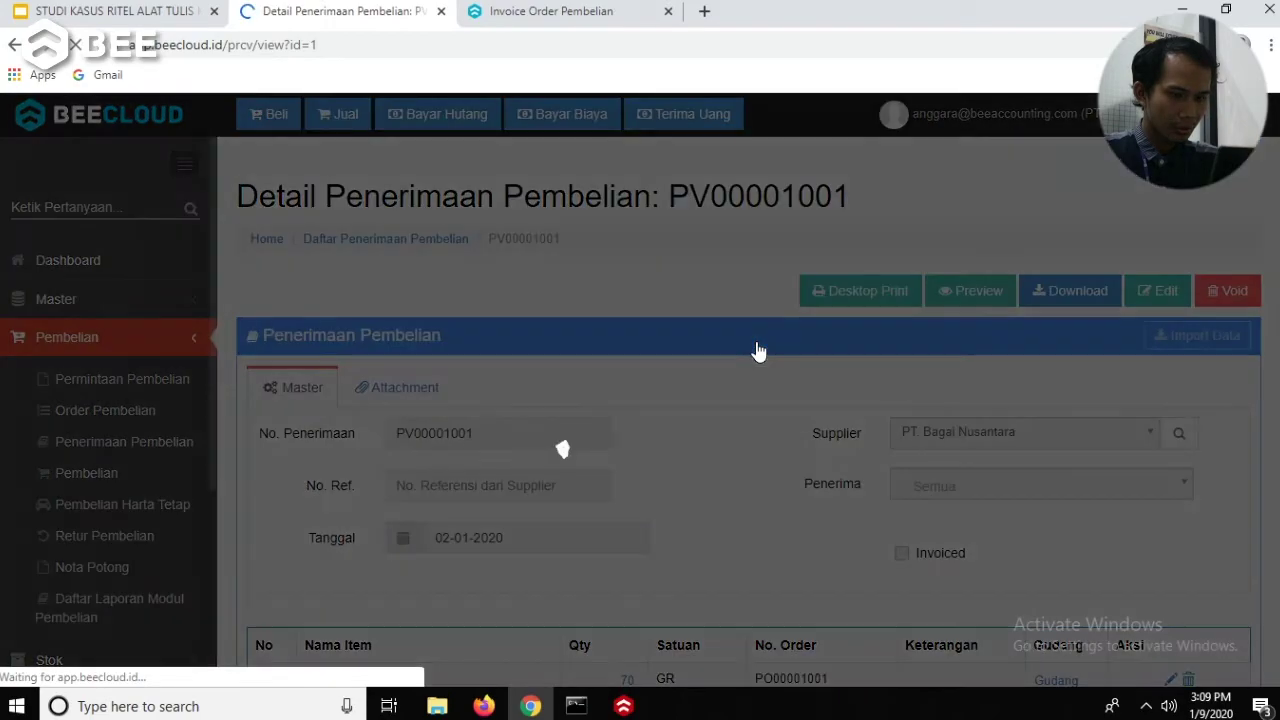
Preview the printable PV00001001 receipt, then close the preview.
left_click(946, 293)
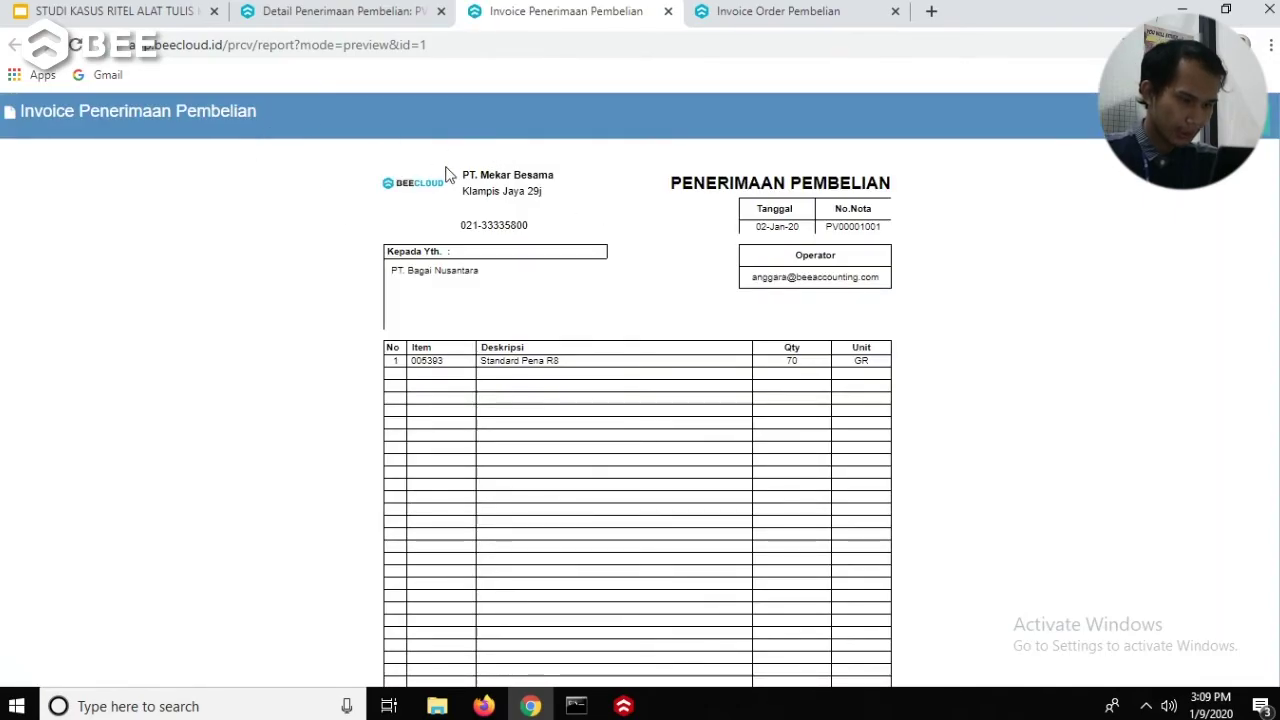
scroll(832, 345, "down", 2)
scroll(832, 345, "up", 2)
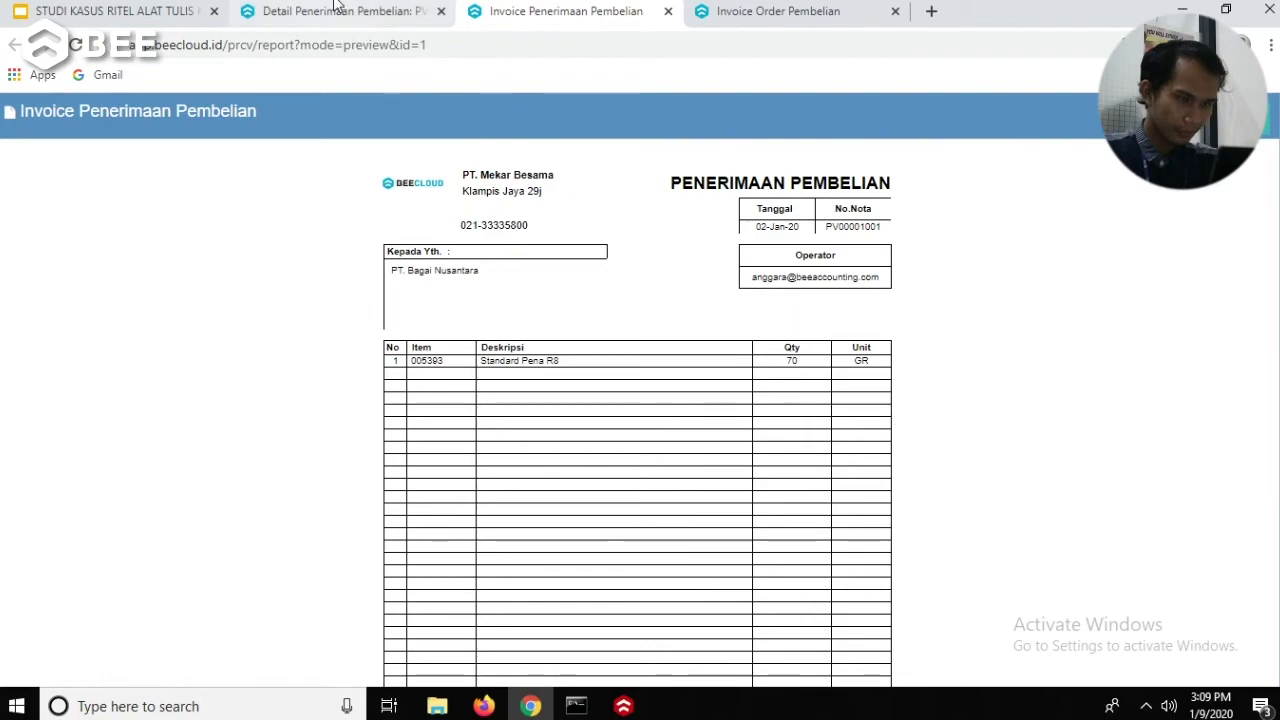
left_click(668, 11)
Check the case-study slides, then collapse purchasing and expand the Stok menu.
scroll(641, 380, "down", 3)
scroll(655, 384, "down", 2)
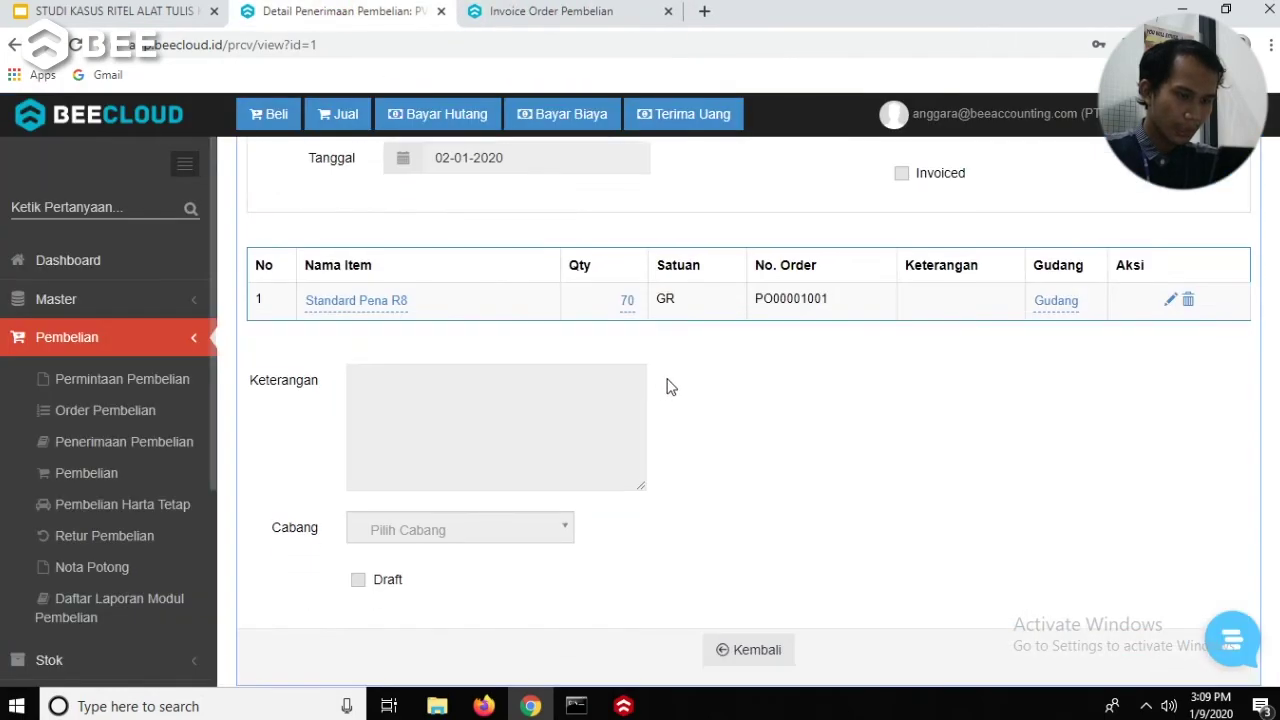
left_click(190, 12)
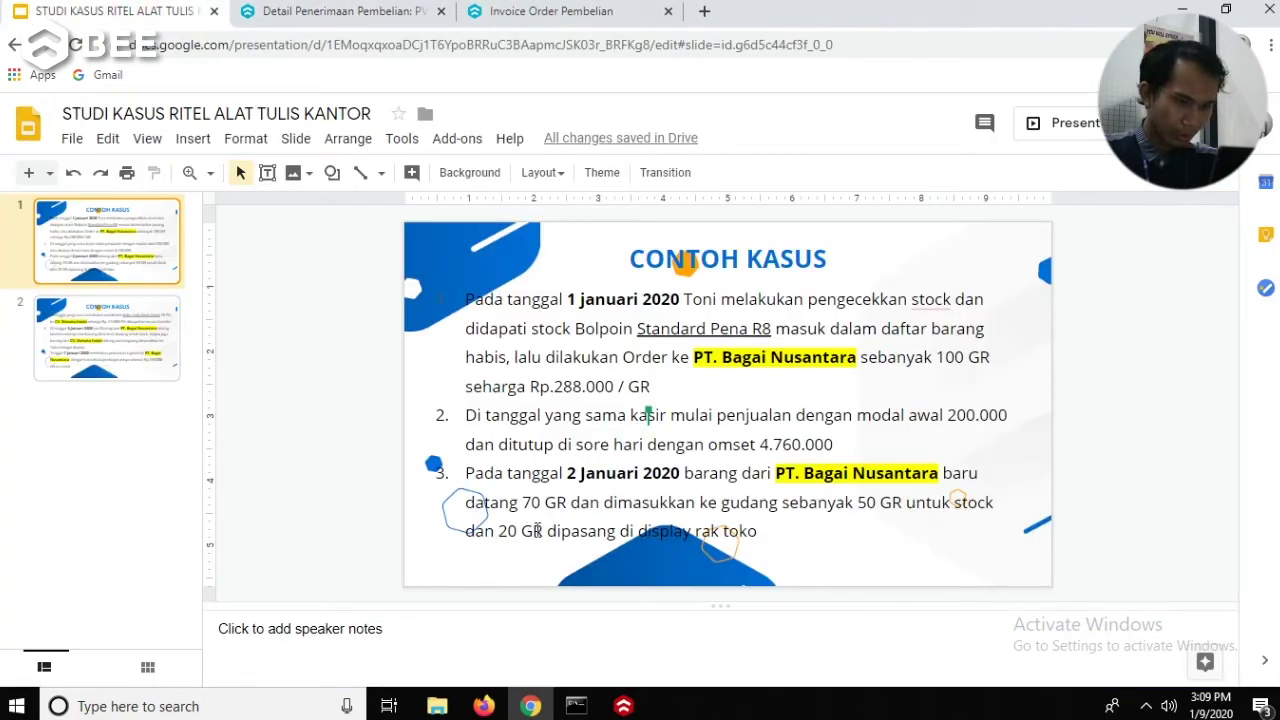
left_click(300, 11)
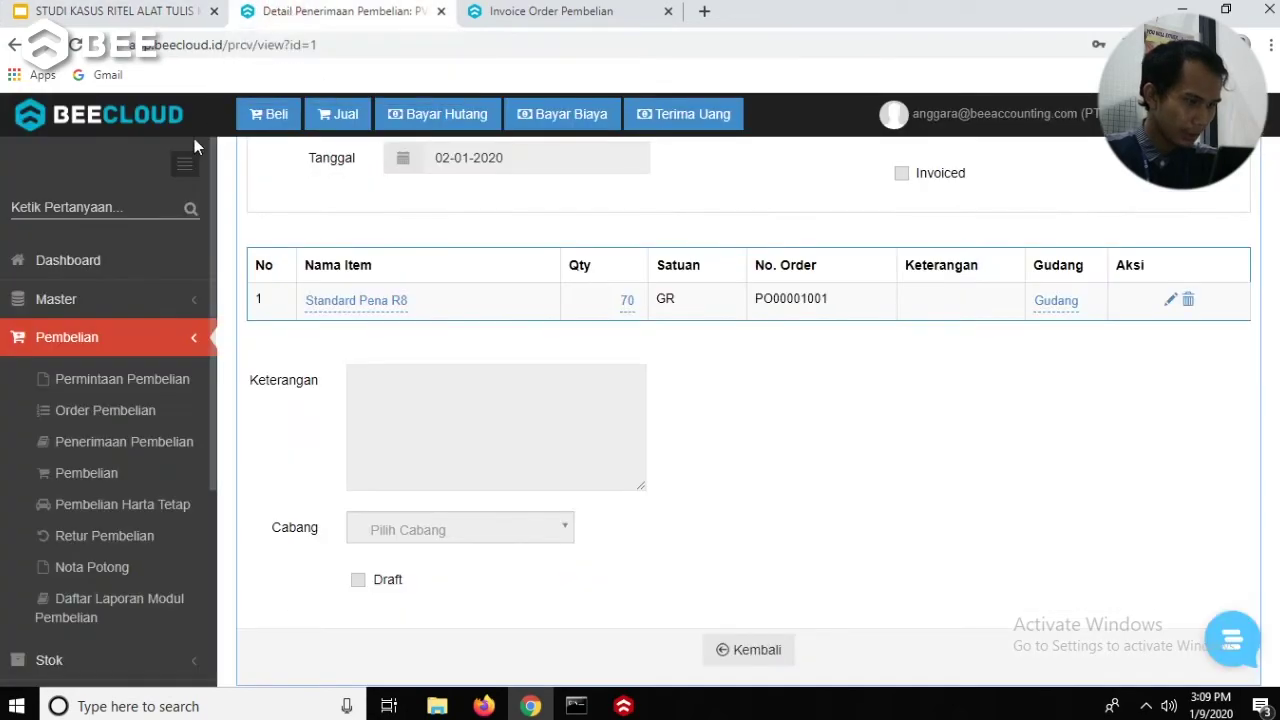
left_click(138, 337)
left_click(77, 358)
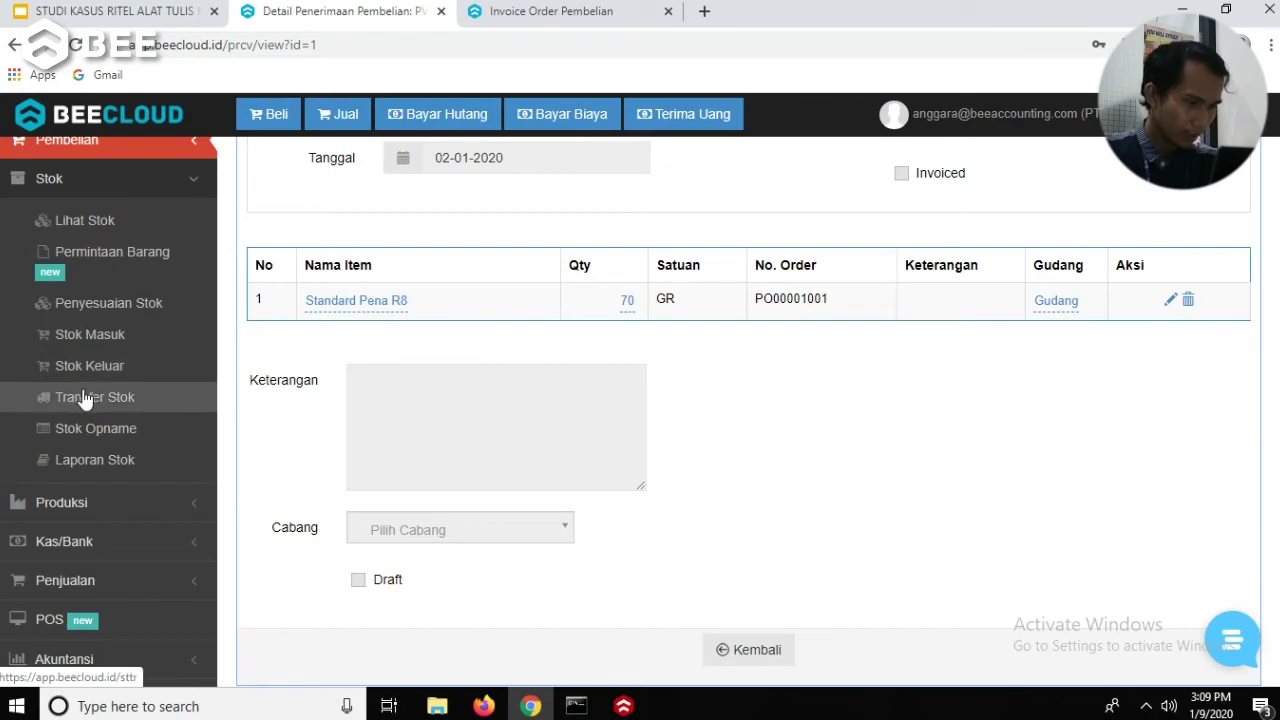
Create a new stock transfer dated 2 January 2020.
left_click(85, 397)
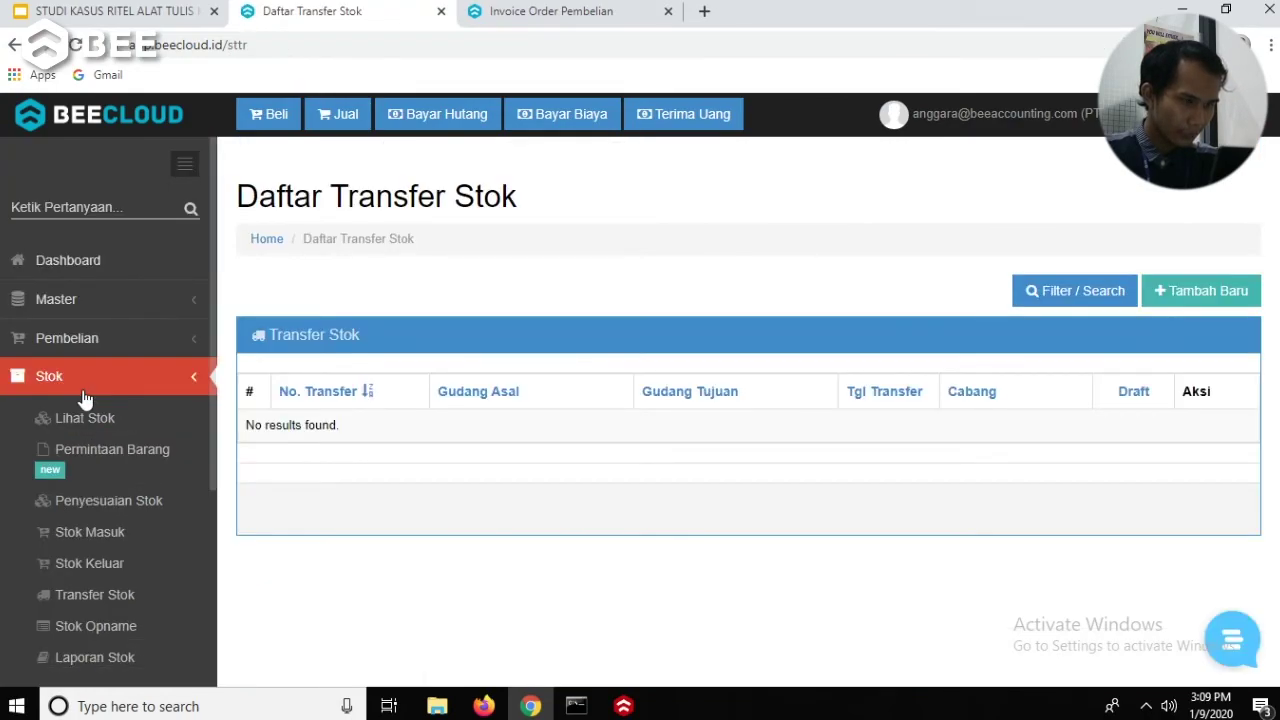
left_click(1205, 297)
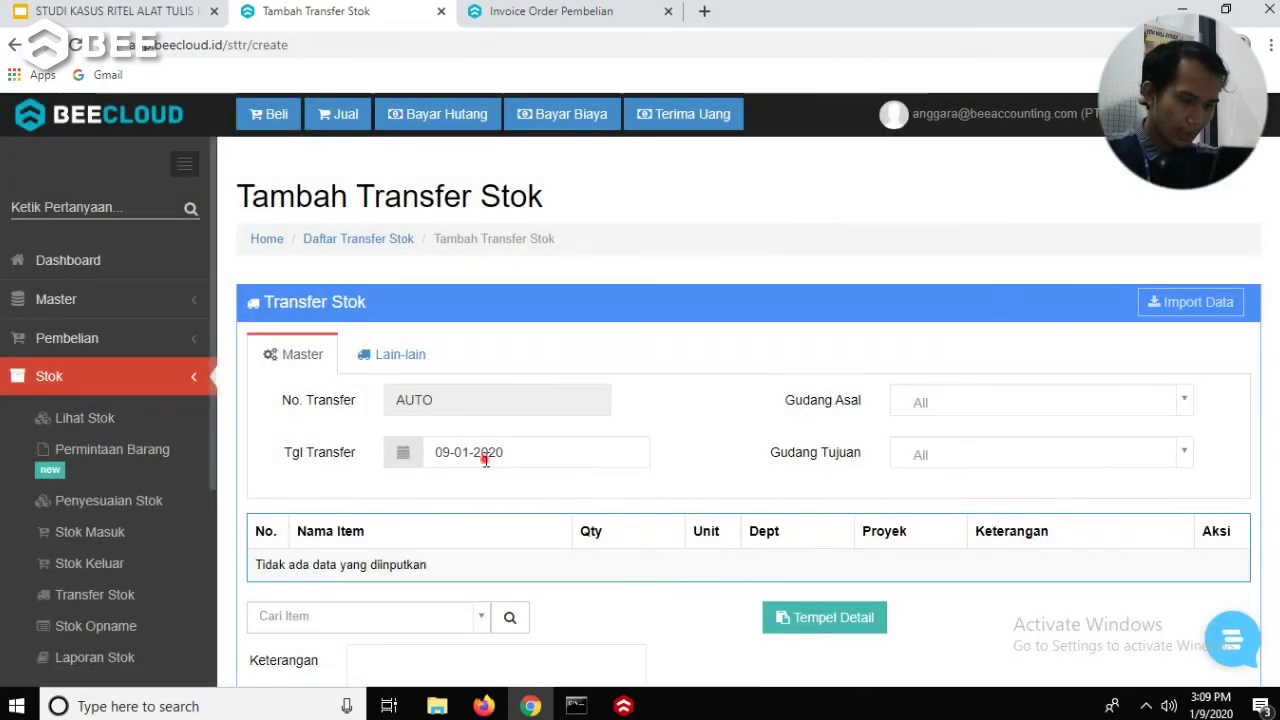
left_click(485, 459)
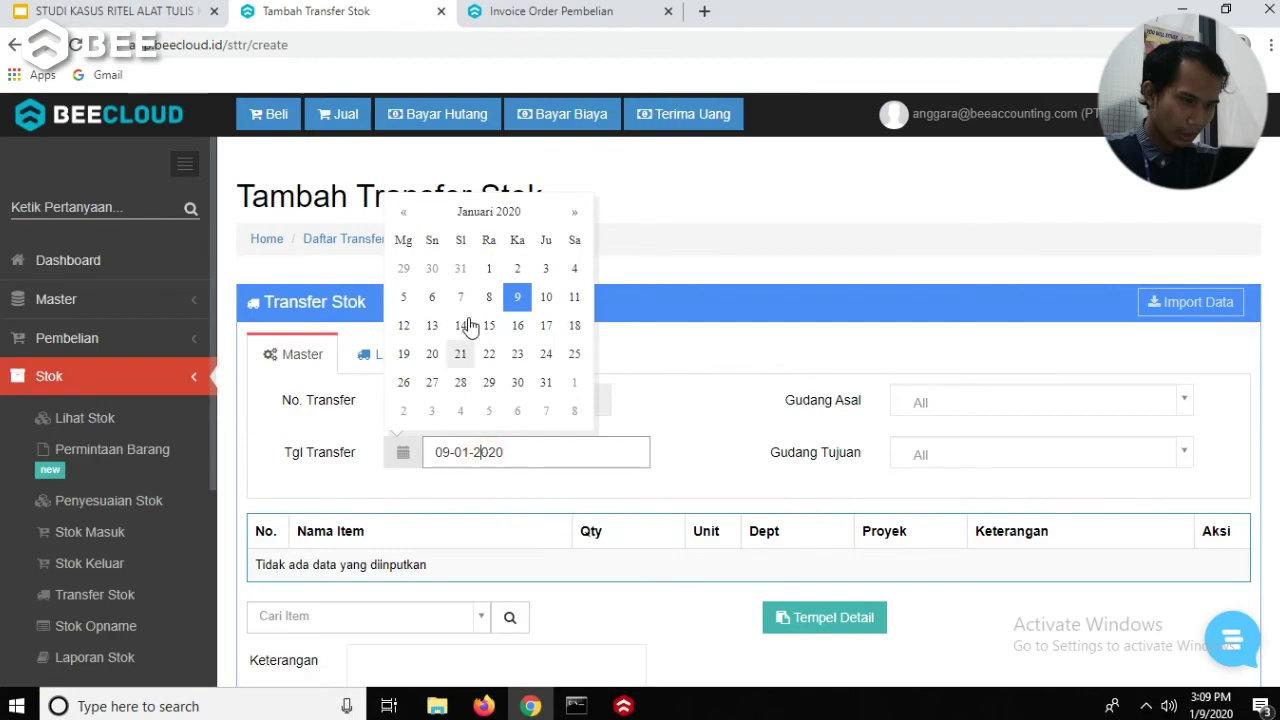
left_click(514, 268)
scroll(785, 320, "down", 2)
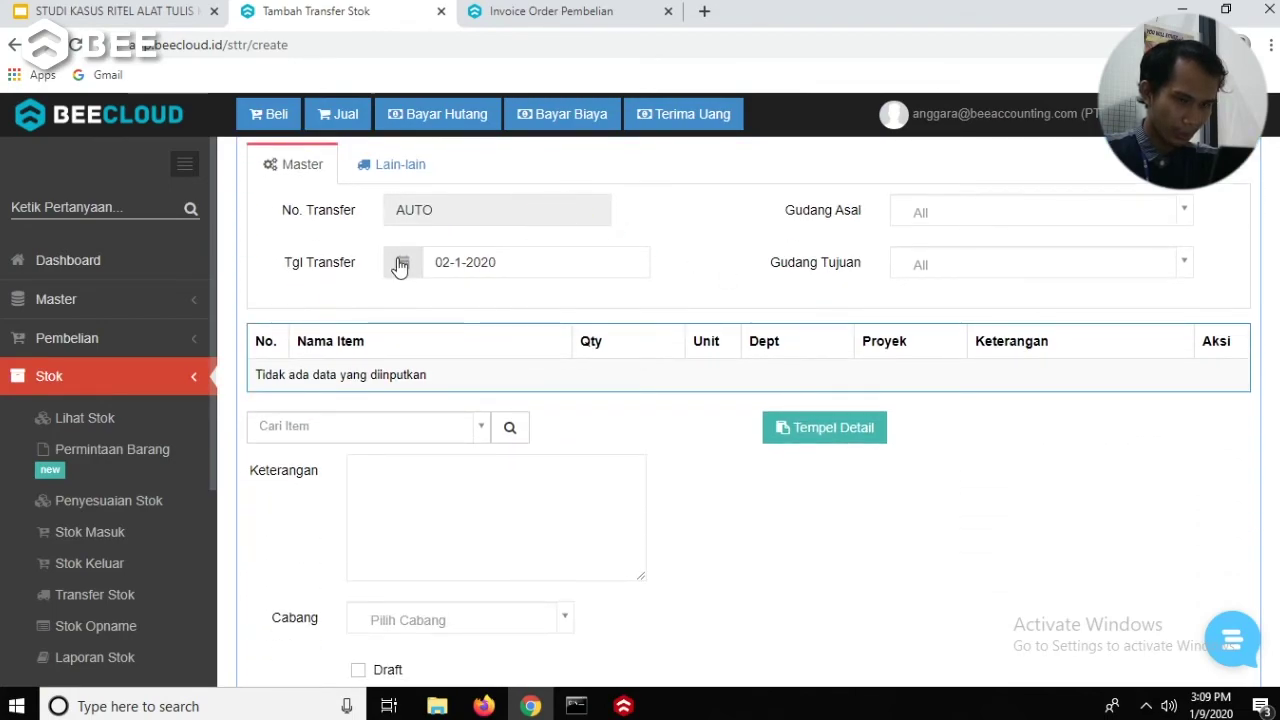
Set the transfer from Gudang to Toko and search items for 'standard pena 8'.
left_click(922, 213)
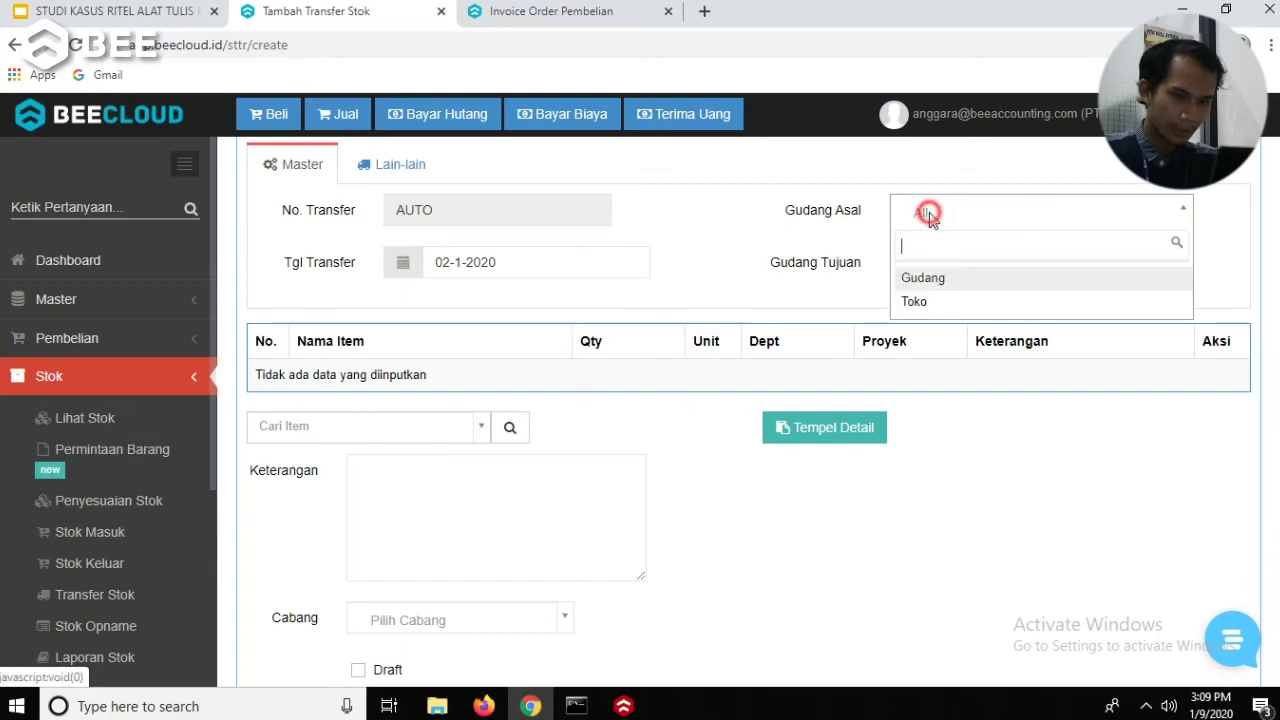
left_click(938, 282)
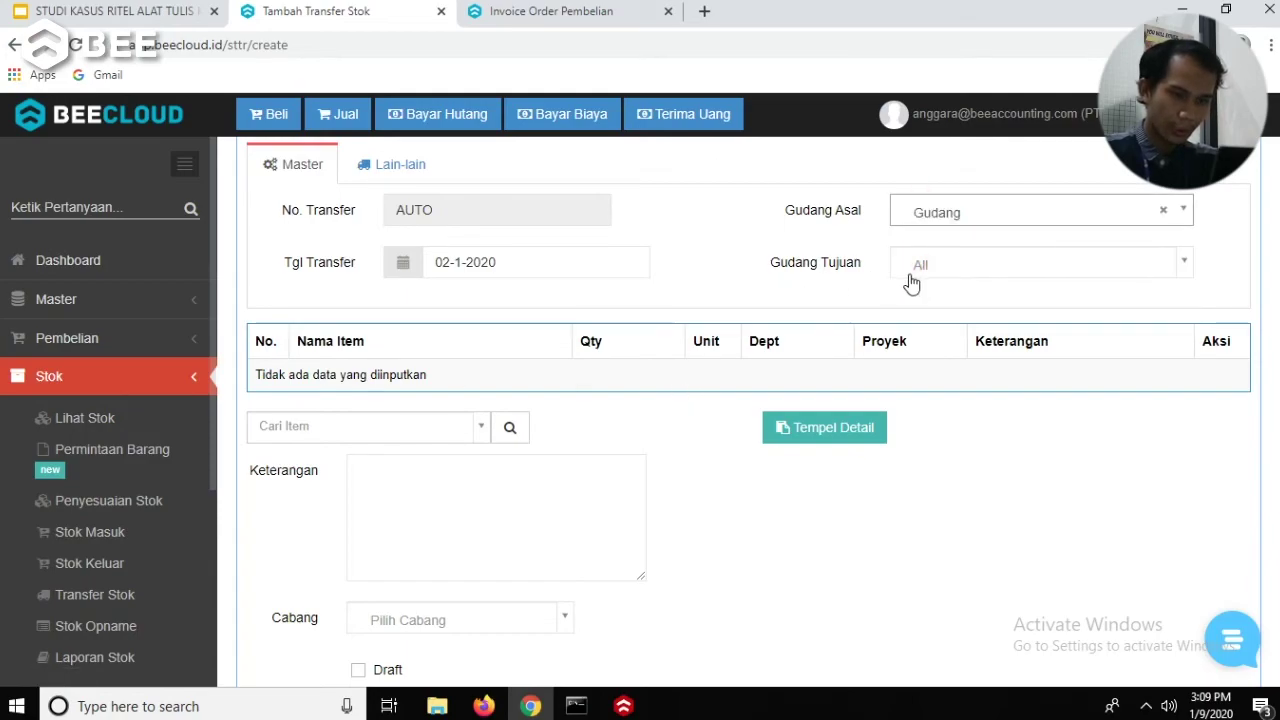
left_click(943, 273)
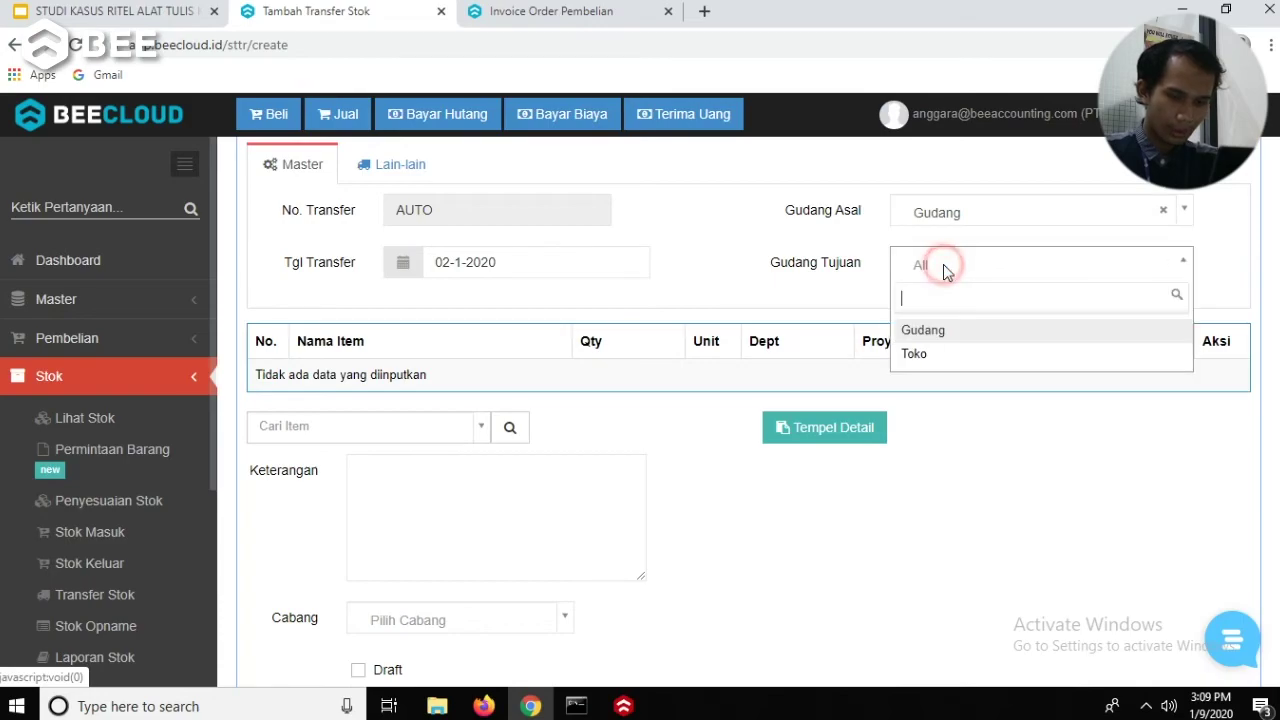
left_click(927, 360)
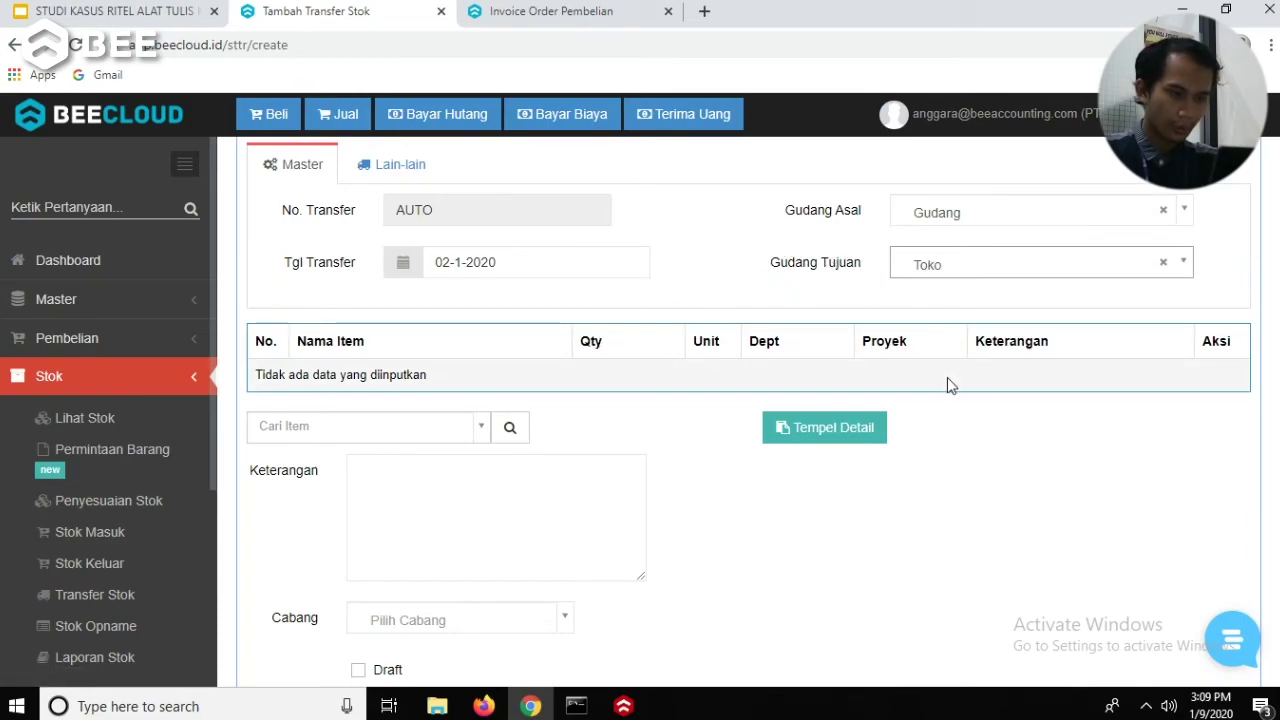
left_click(314, 426)
type("standard pena 8")
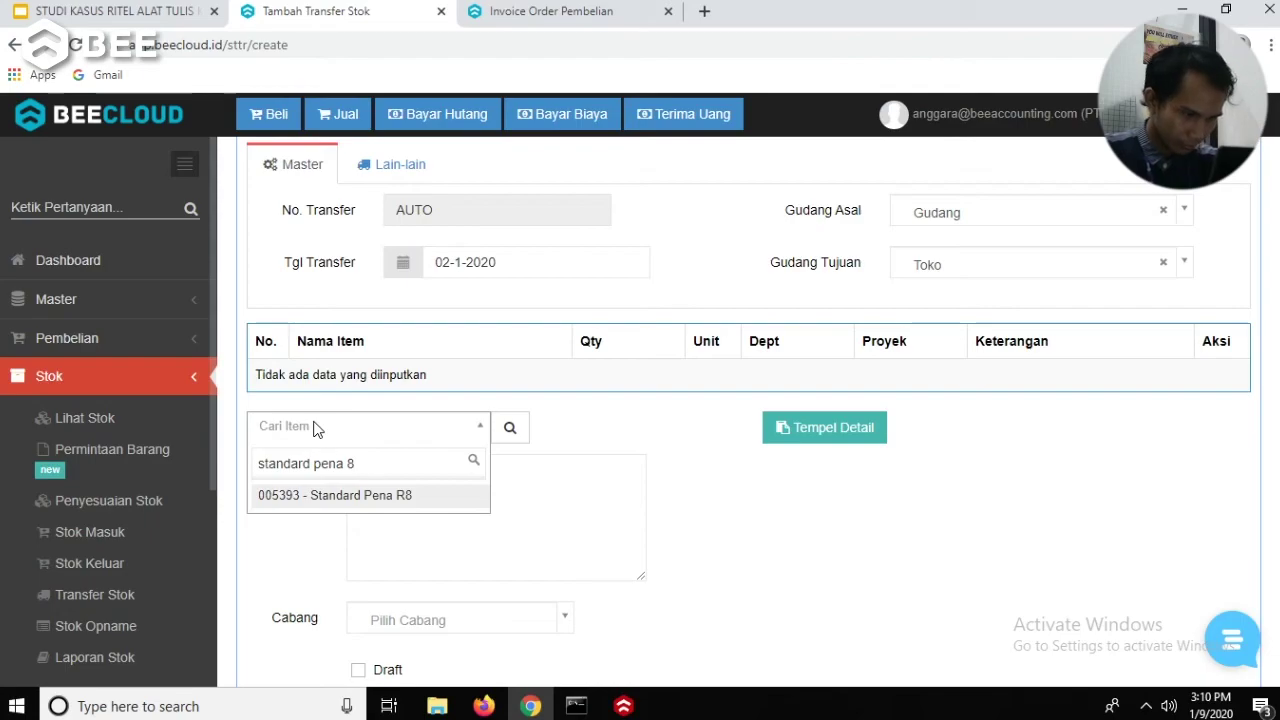
Add Standard Pena R8 to the transfer with quantity 20 in unit GR.
left_click(391, 505)
scroll(351, 337, "up", 2)
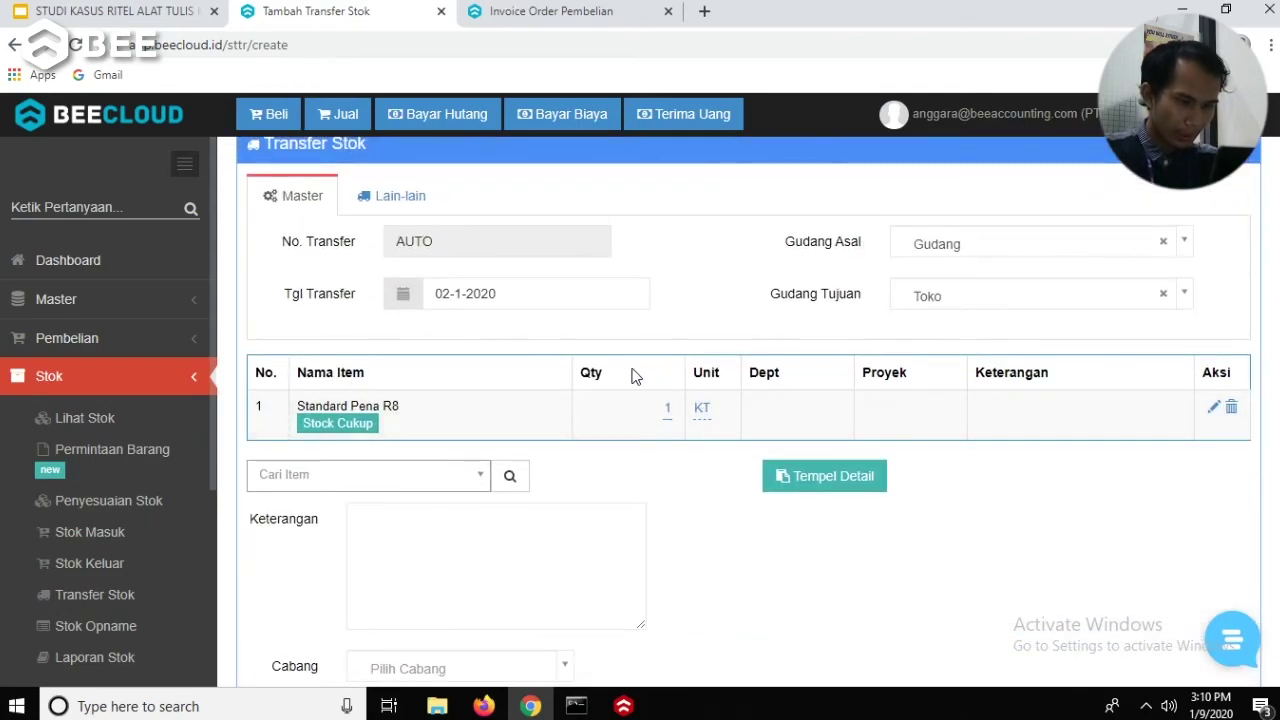
left_click(666, 410)
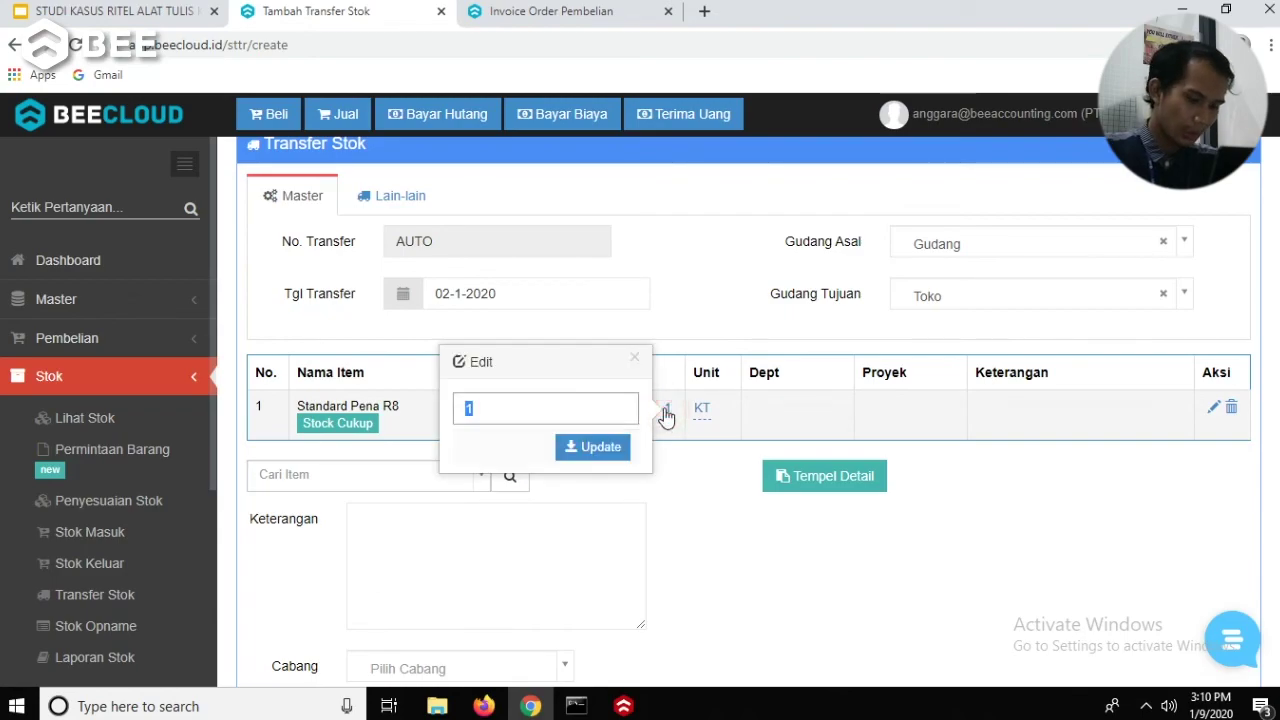
type("20")
left_click(600, 451)
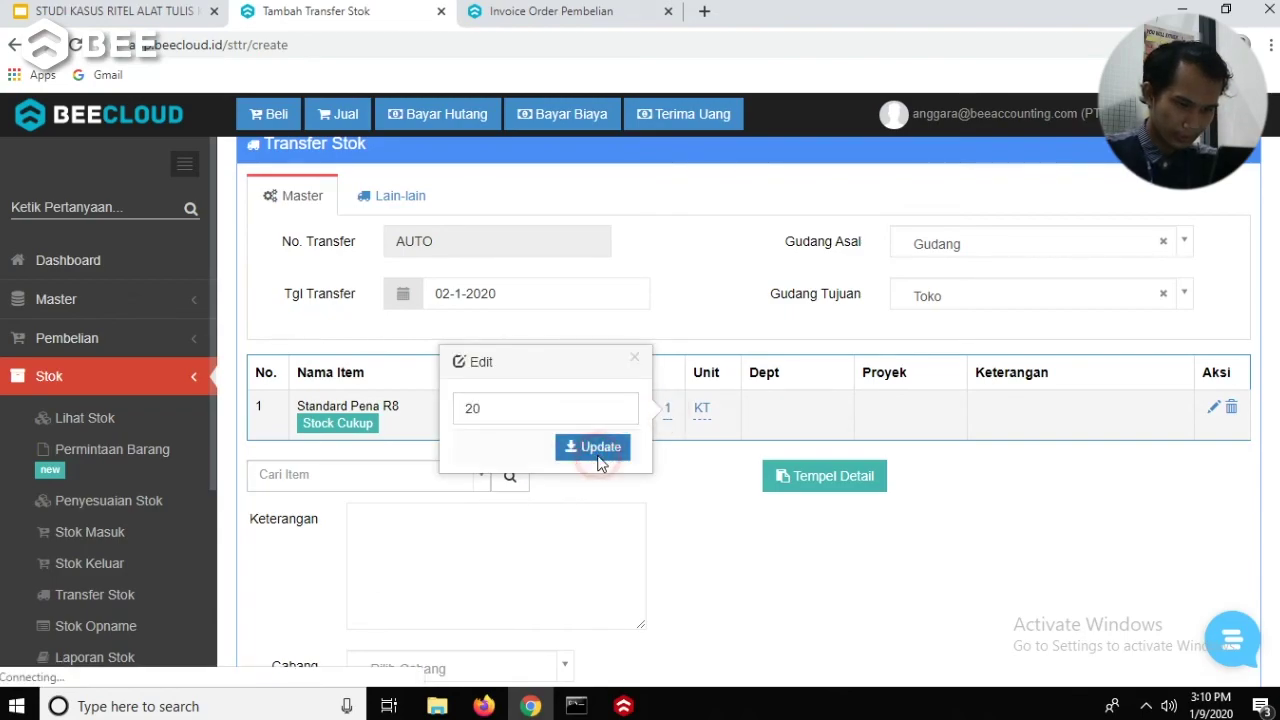
left_click(701, 412)
left_click(866, 408)
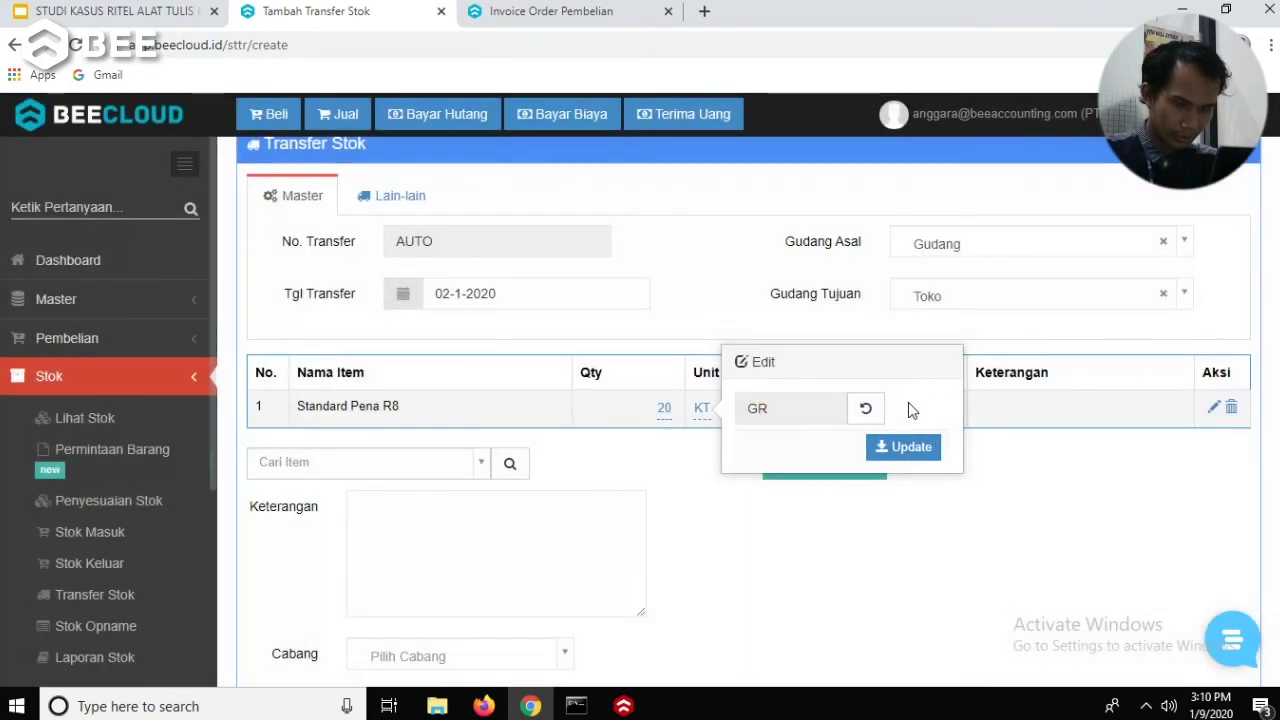
left_click(906, 446)
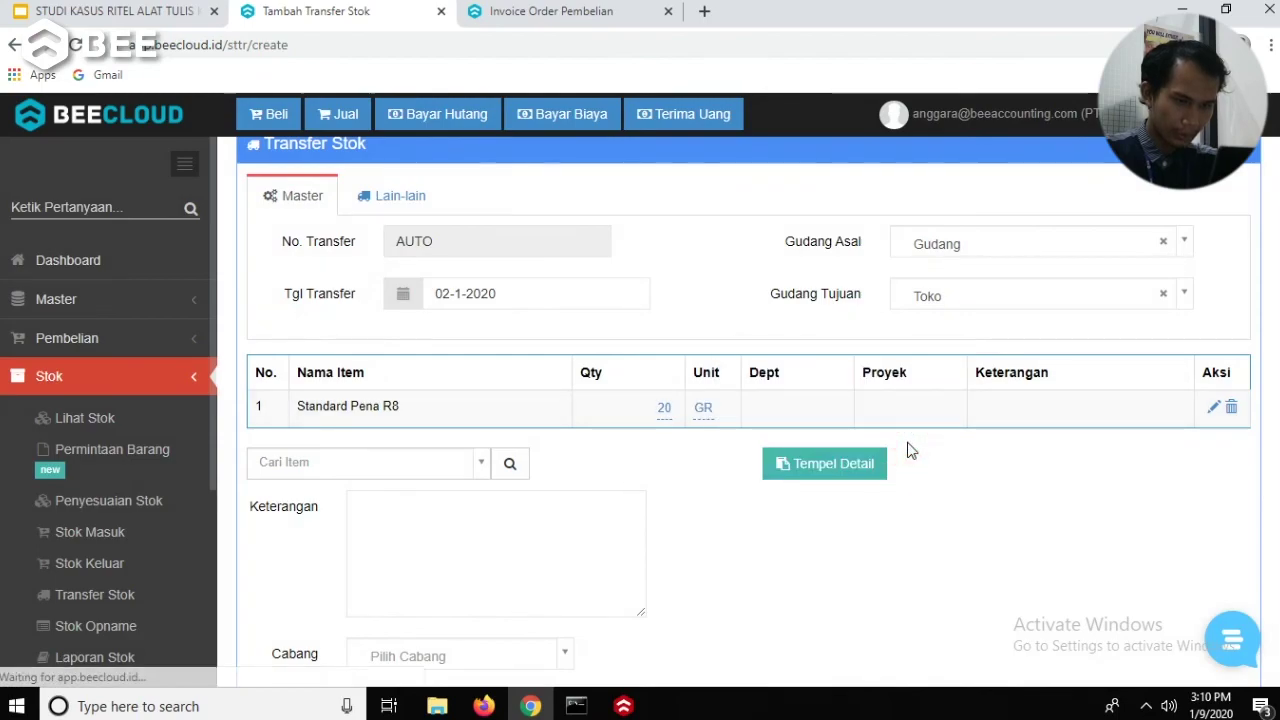
Save the Gudang-to-Toko stock transfer and confirm Data Tersimpan.
scroll(908, 450, "up", 2)
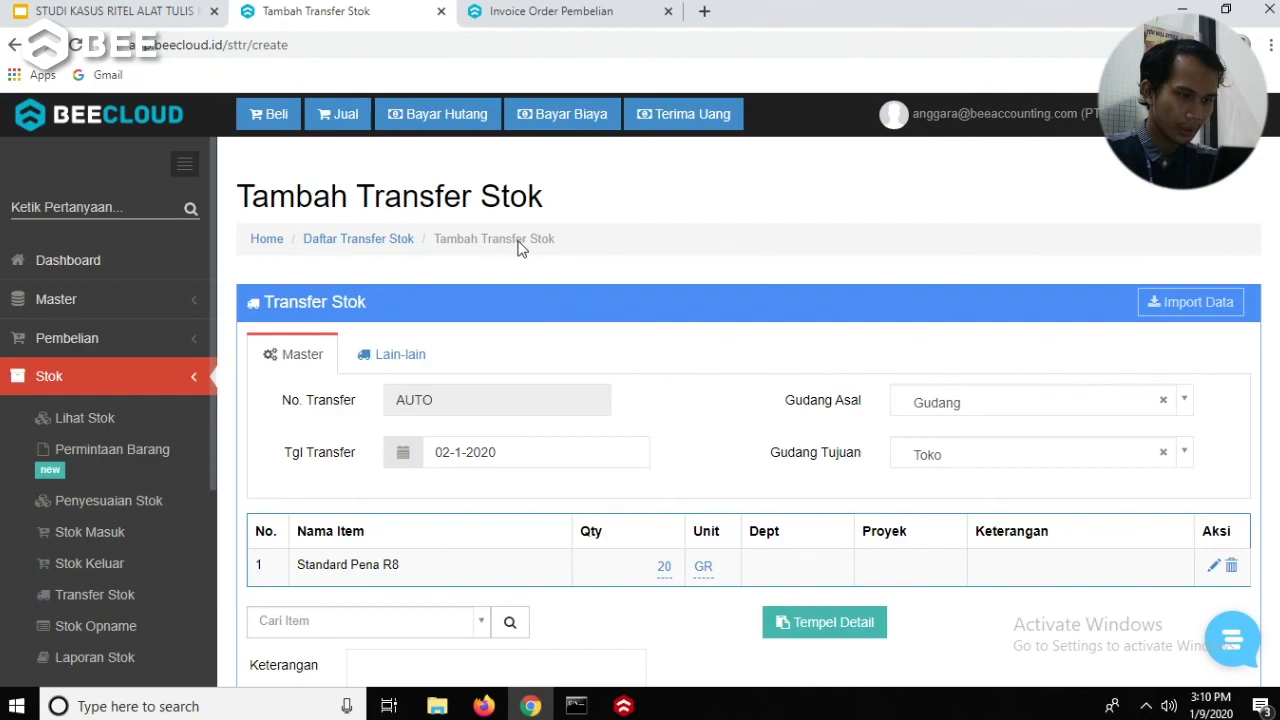
scroll(749, 334, "down", 2)
scroll(749, 334, "up", 2)
scroll(754, 337, "down", 3)
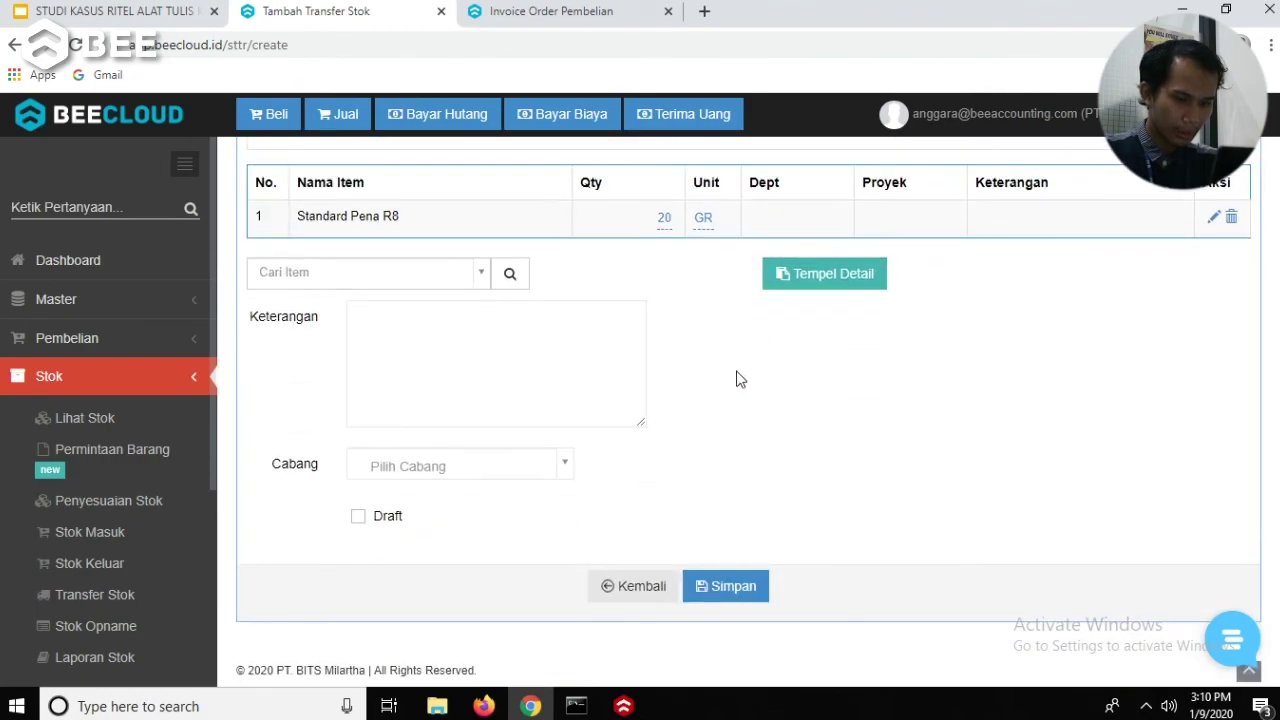
left_click(714, 585)
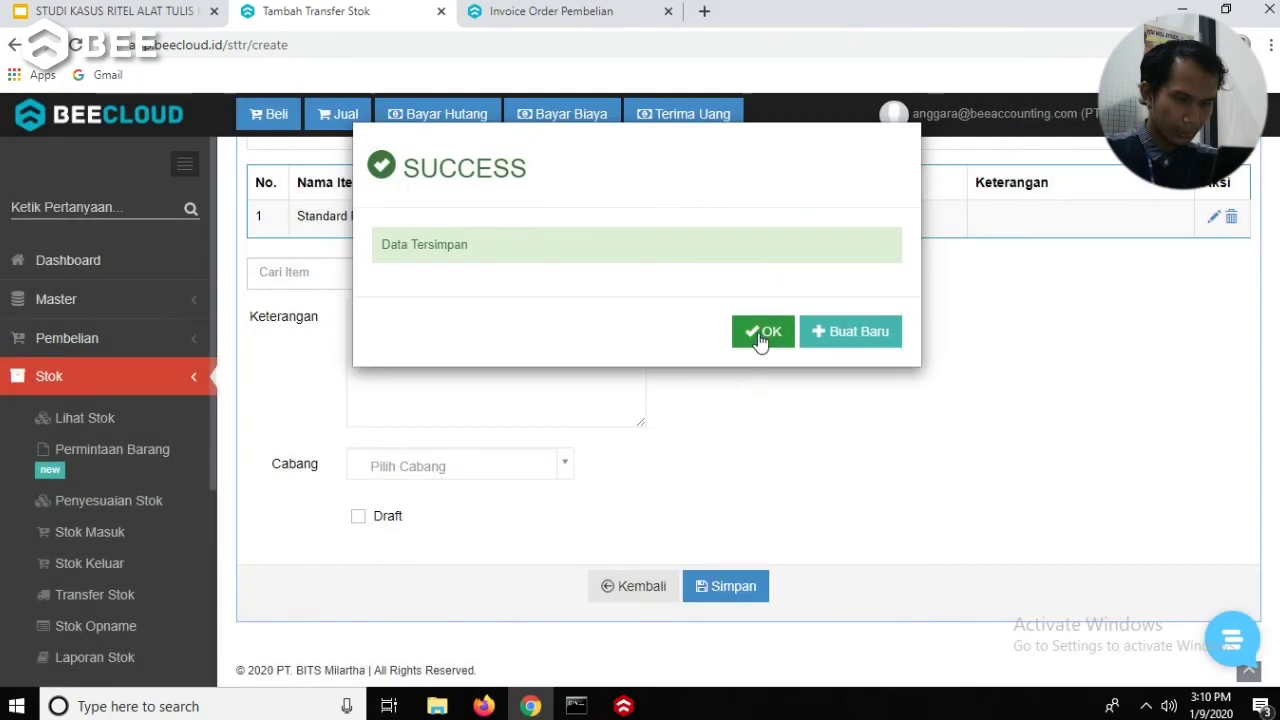
left_click(760, 331)
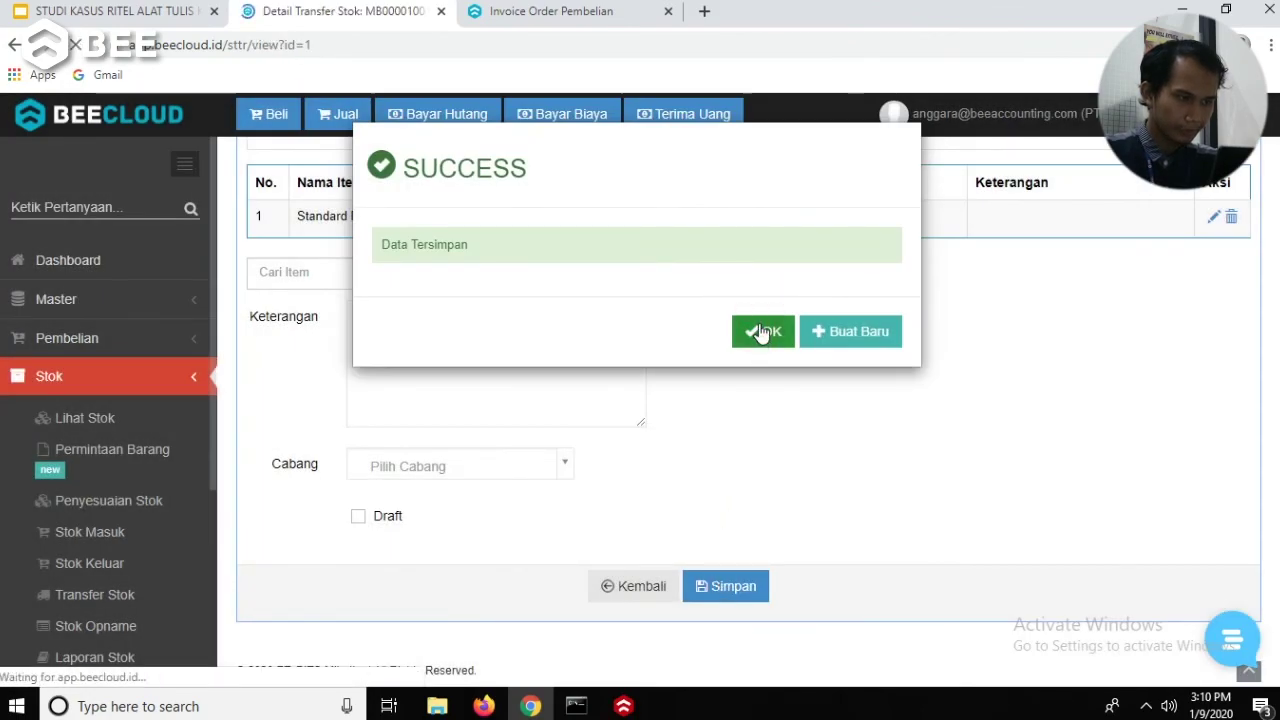